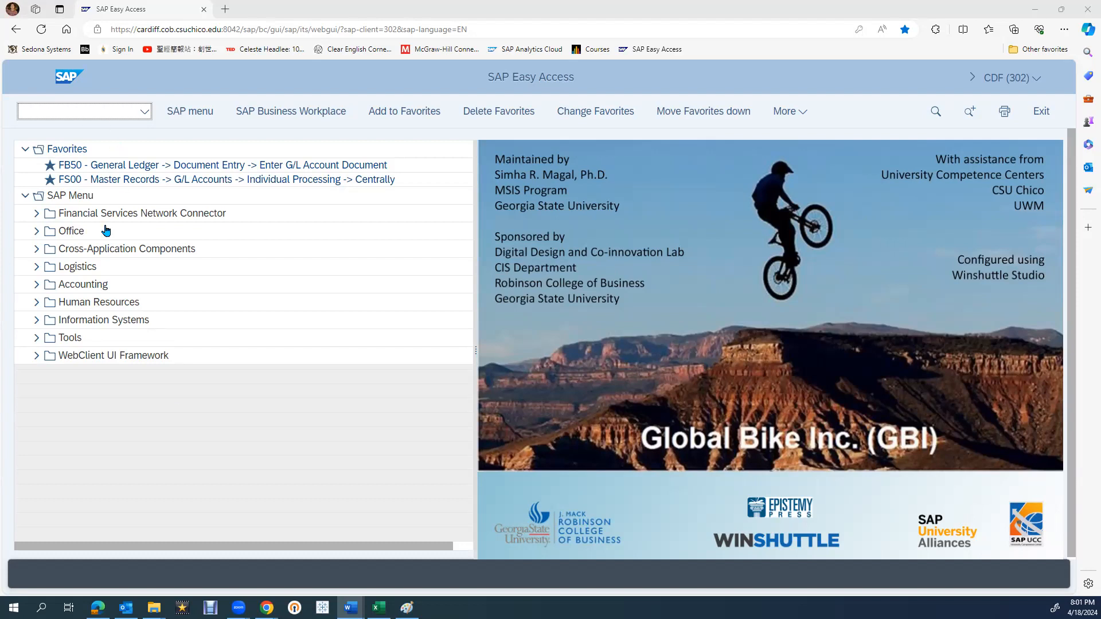
Step: Start the Trading Goods creation transaction MMH1 from Logistics > Materials Management > Material Master > Material > Create (Special)
{"action": "left_click", "coordinate": [36, 272]}
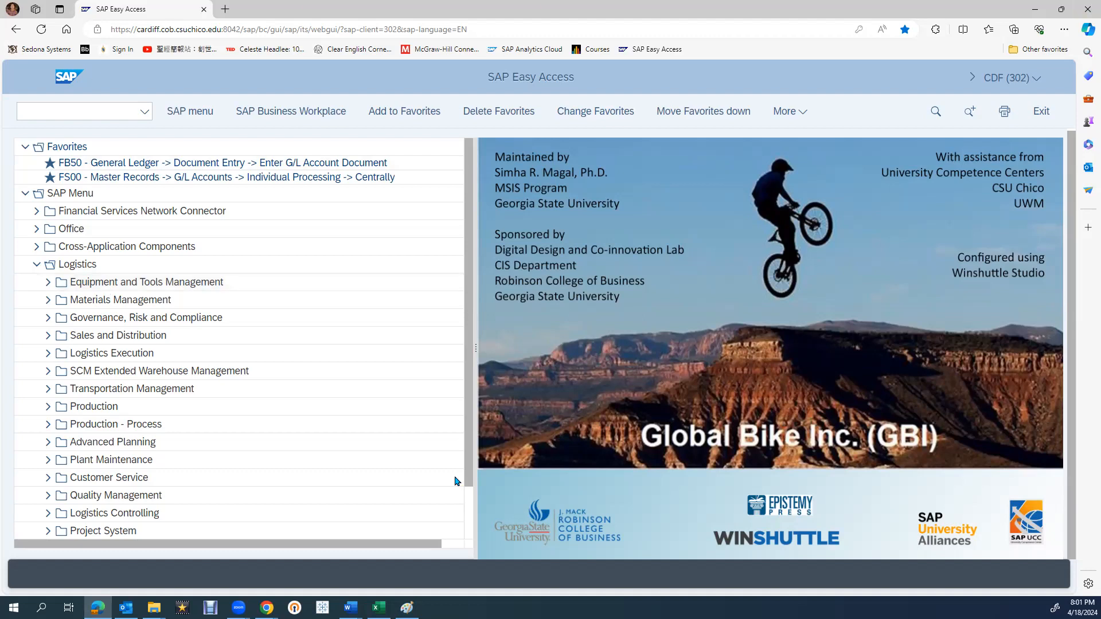
{"action": "left_click", "coordinate": [44, 302]}
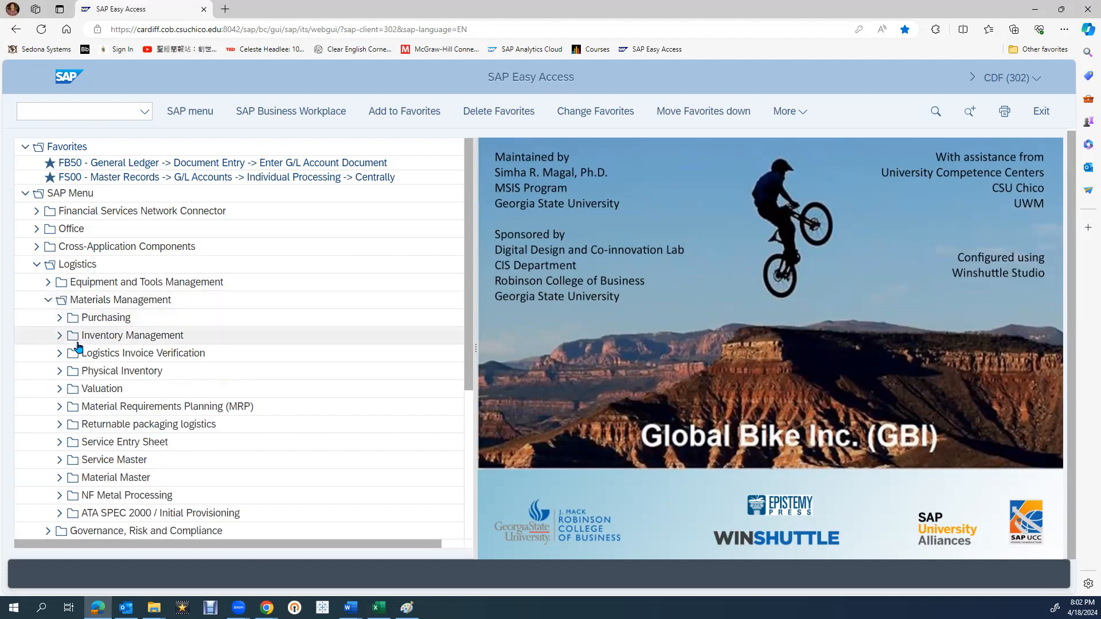
{"action": "left_click", "coordinate": [59, 477]}
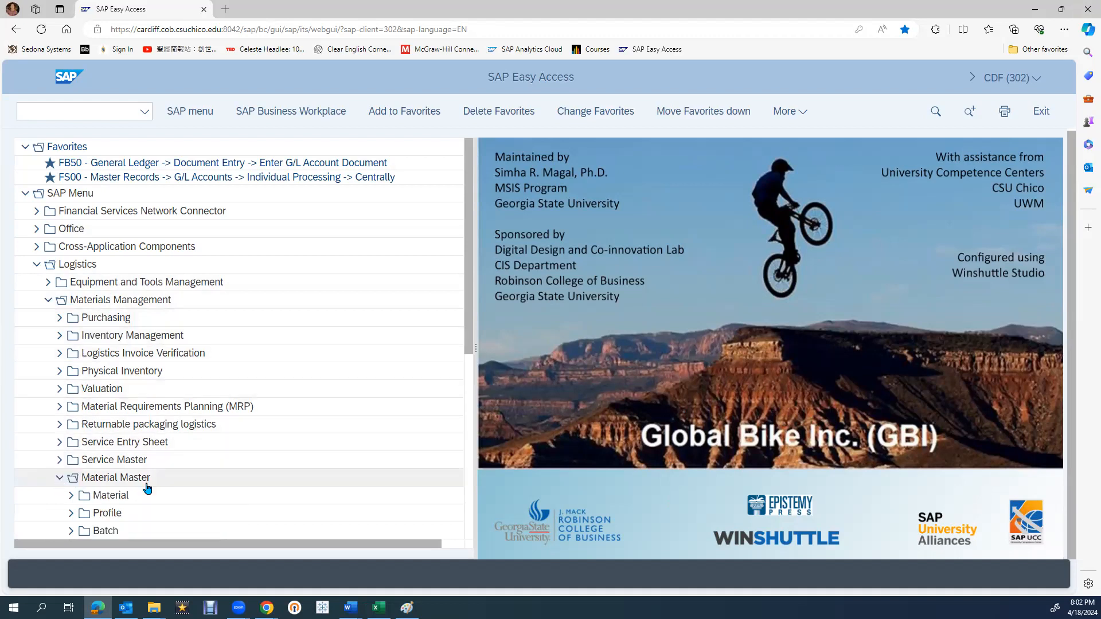
{"action": "scroll", "coordinate": [172, 489], "scroll_direction": "down", "scroll_amount": 1}
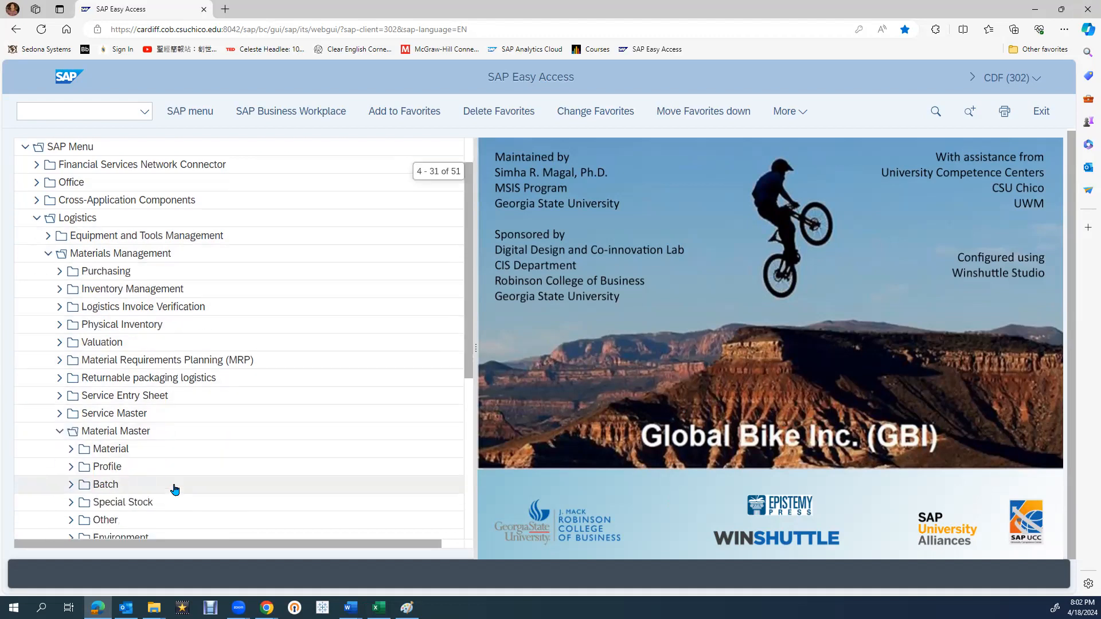
{"action": "left_click", "coordinate": [71, 452]}
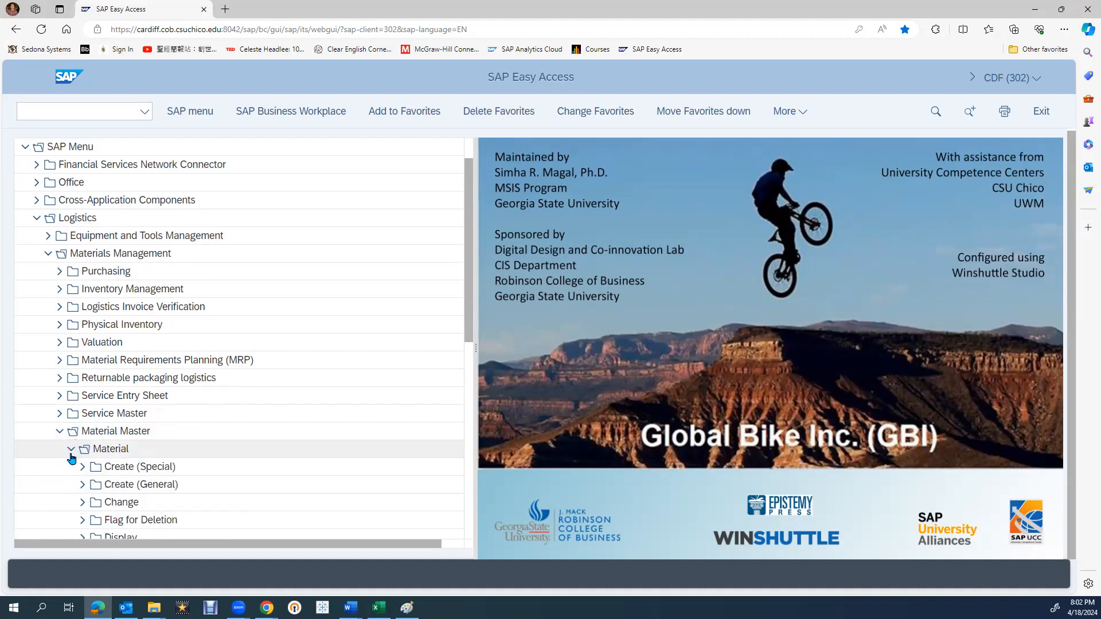
{"action": "left_click", "coordinate": [82, 449]}
{"action": "scroll", "coordinate": [341, 441], "scroll_direction": "down", "scroll_amount": 2}
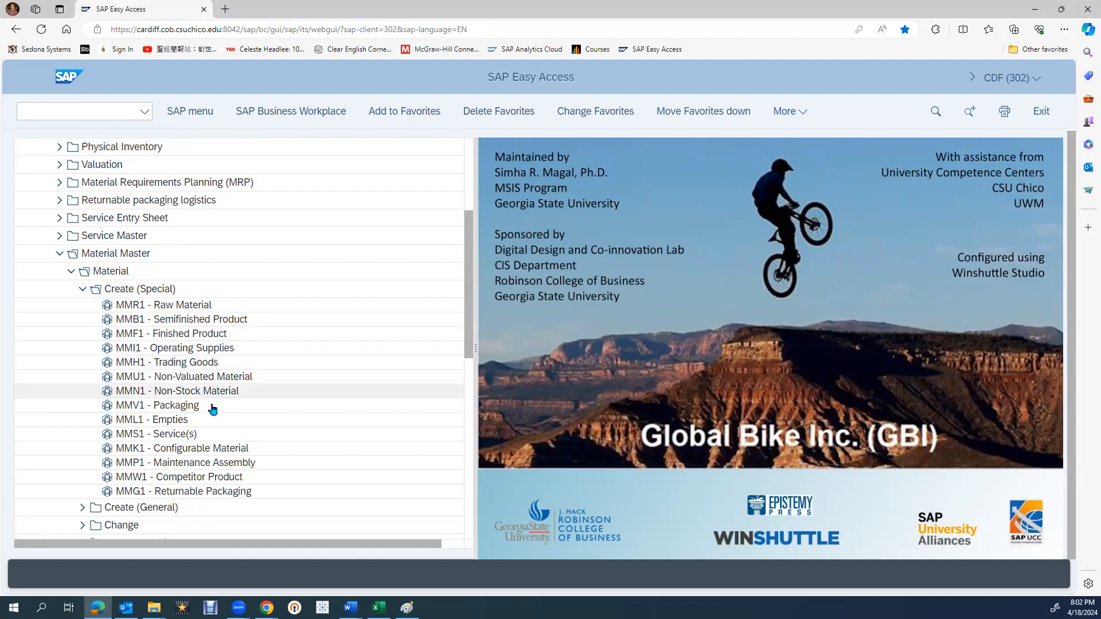
{"action": "double_click", "coordinate": [150, 367]}
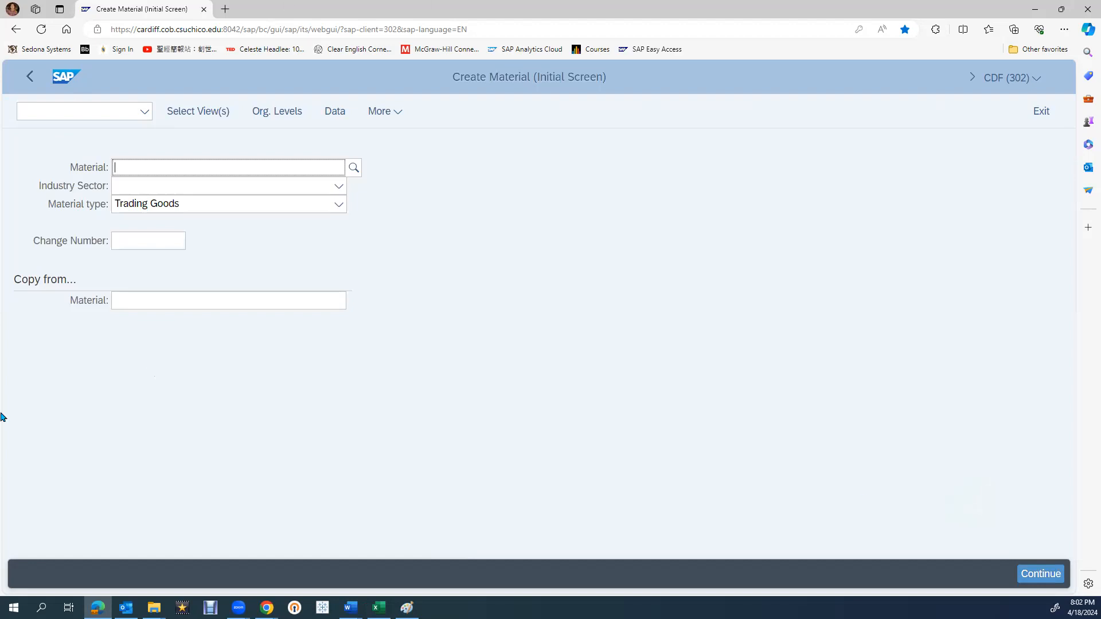
Step: Enter OLHT30 as the material and set the industry sector to Retail
{"action": "type", "text": "L"}
{"action": "key", "text": "BackSpace"}
{"action": "type", "text": "OLHT"}
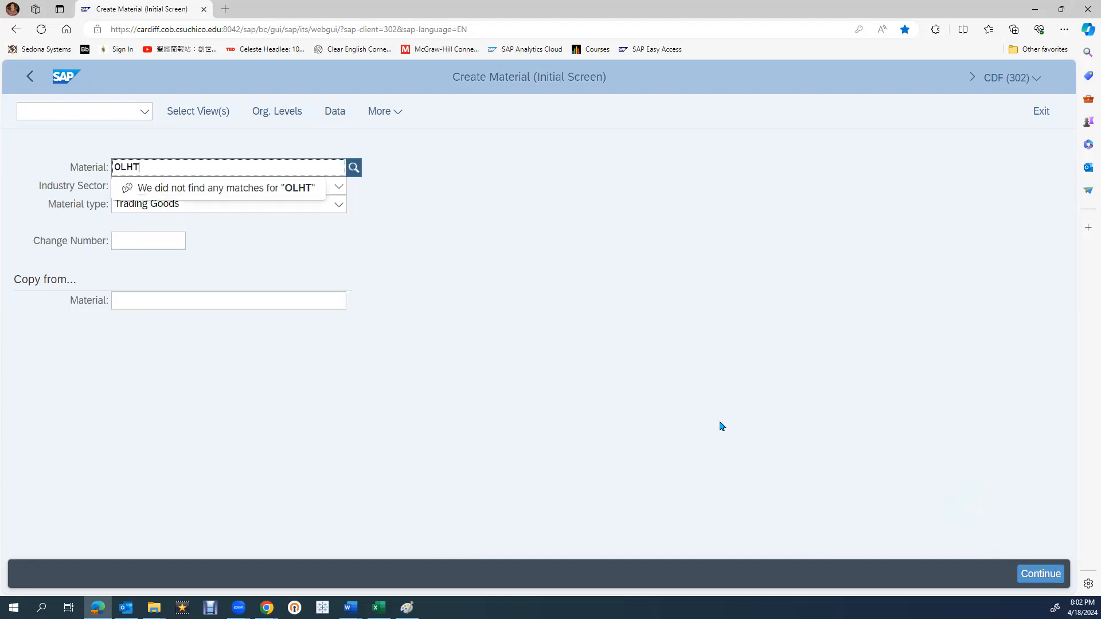
{"action": "type", "text": "30"}
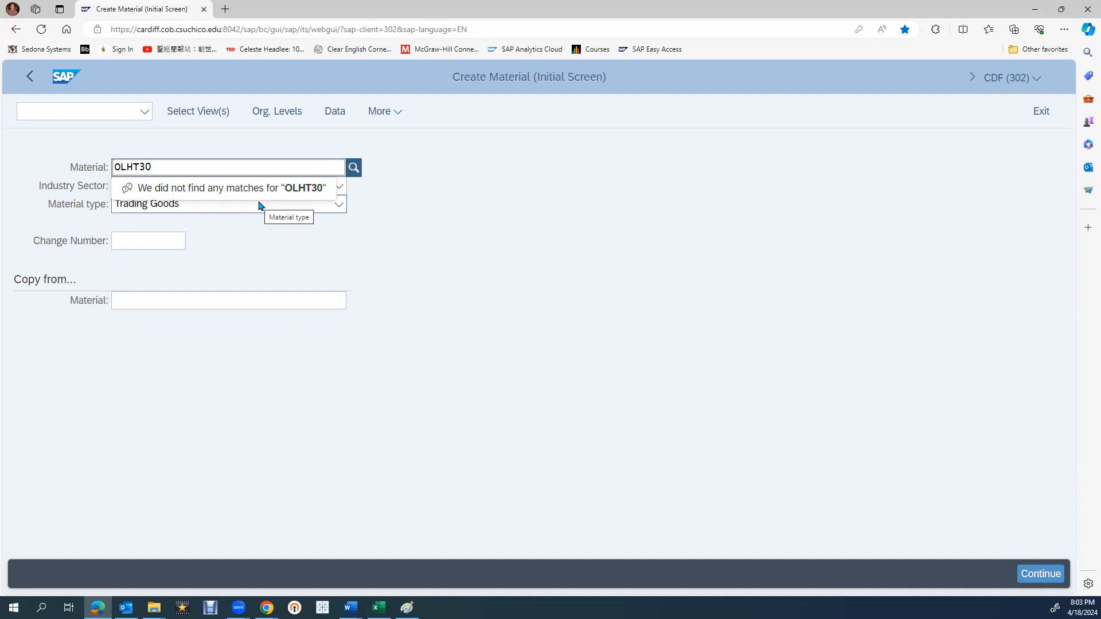
{"action": "left_click", "coordinate": [425, 202]}
{"action": "left_click", "coordinate": [337, 186]}
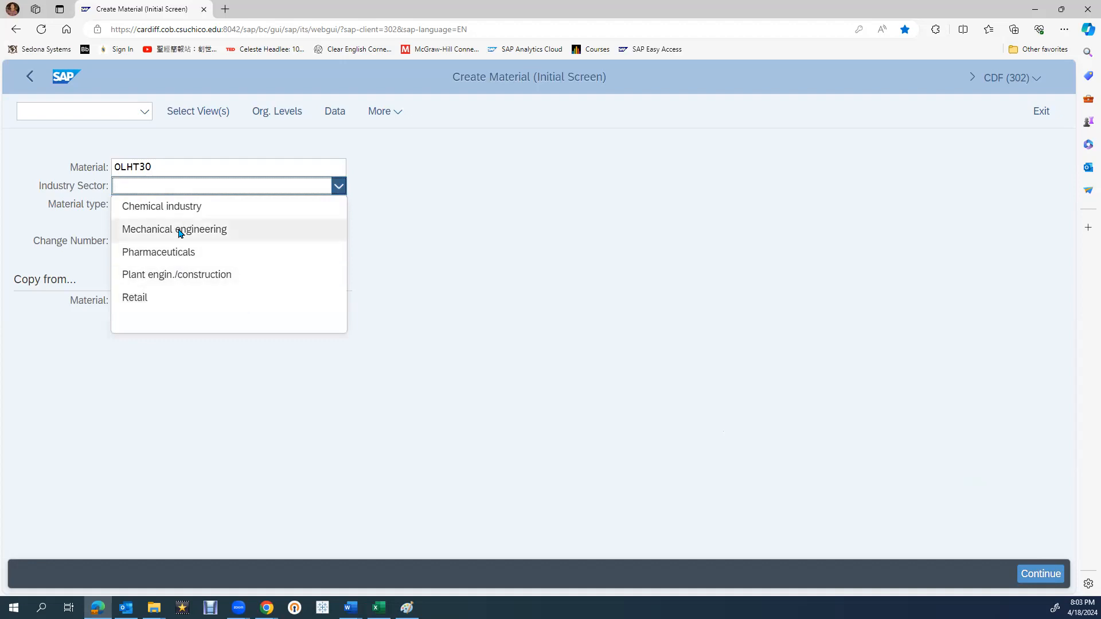
{"action": "left_click", "coordinate": [135, 298]}
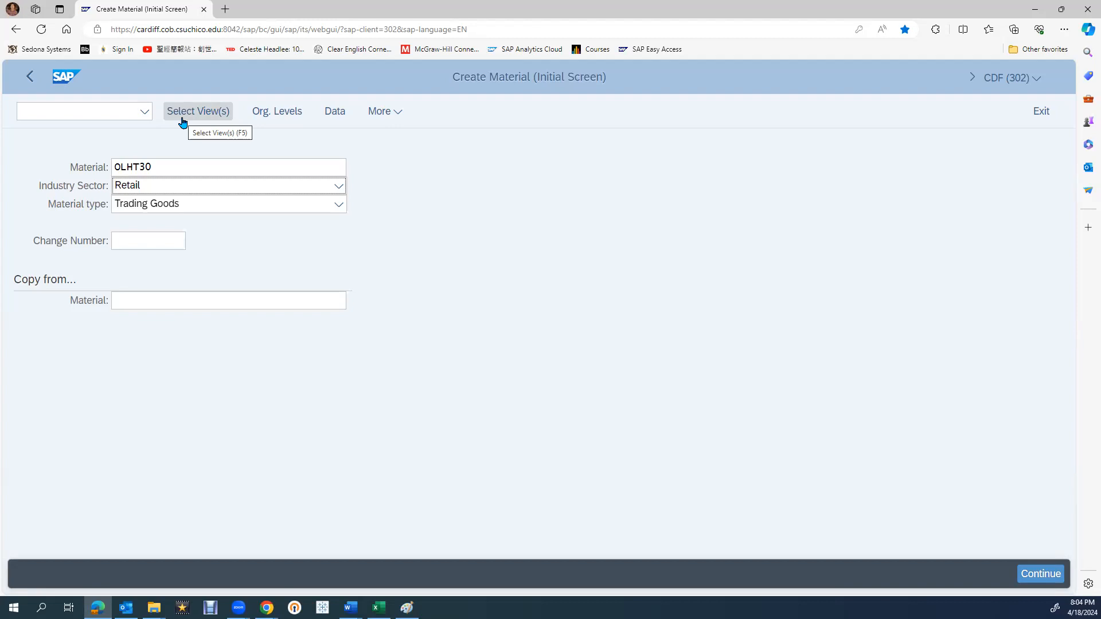
Step: Select the views Basic Data 1, Purchasing, General Plant Data / Storage 1 and Accounting 1 for the material and confirm the selection
{"action": "left_click", "coordinate": [182, 120]}
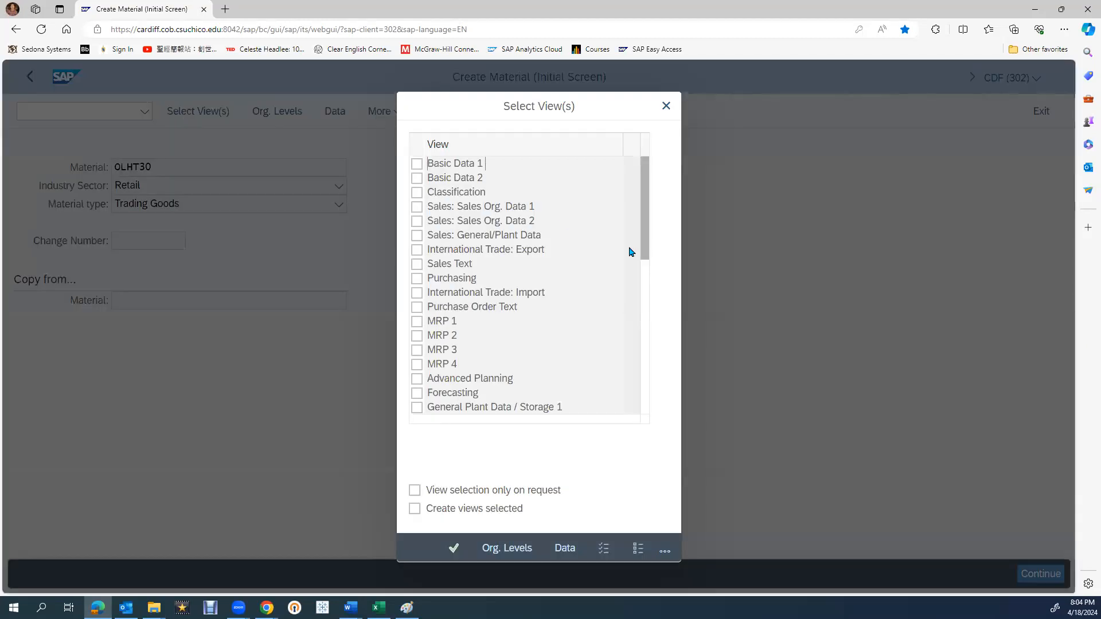
{"action": "left_click_drag", "start_coordinate": [645, 216], "coordinate": [633, 402]}
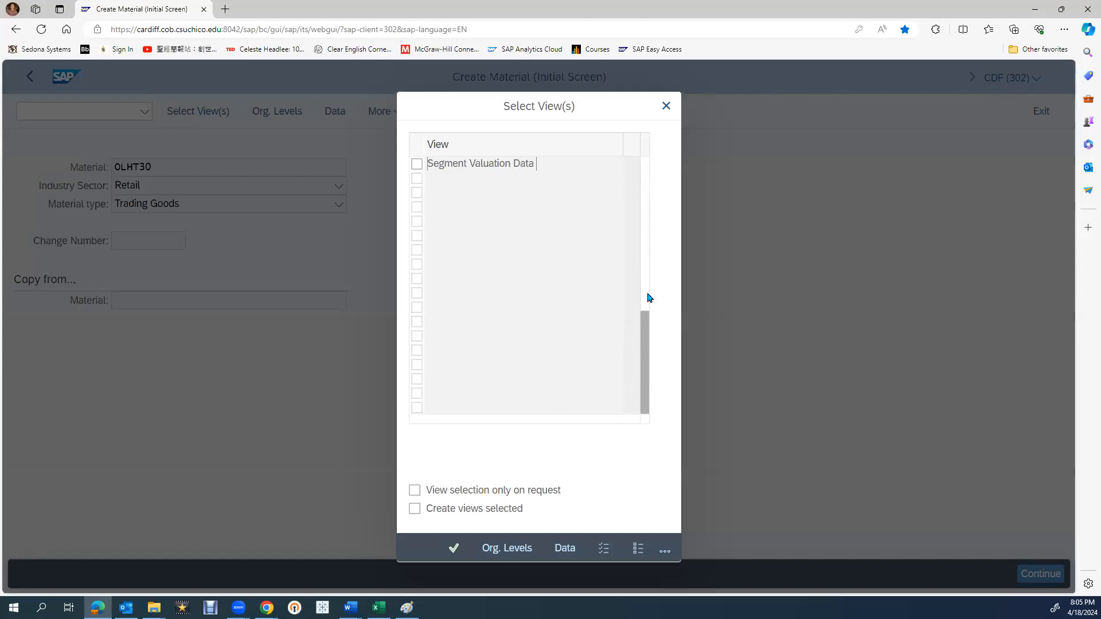
{"action": "left_click_drag", "start_coordinate": [645, 313], "coordinate": [646, 180]}
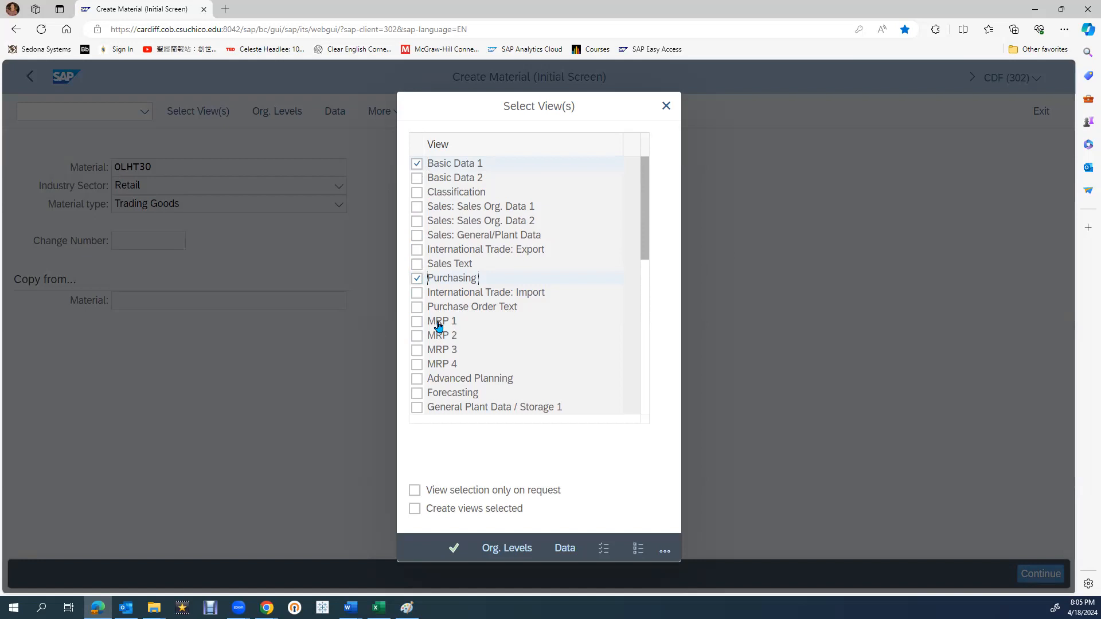
{"action": "scroll", "coordinate": [442, 364], "scroll_direction": "down", "scroll_amount": 1}
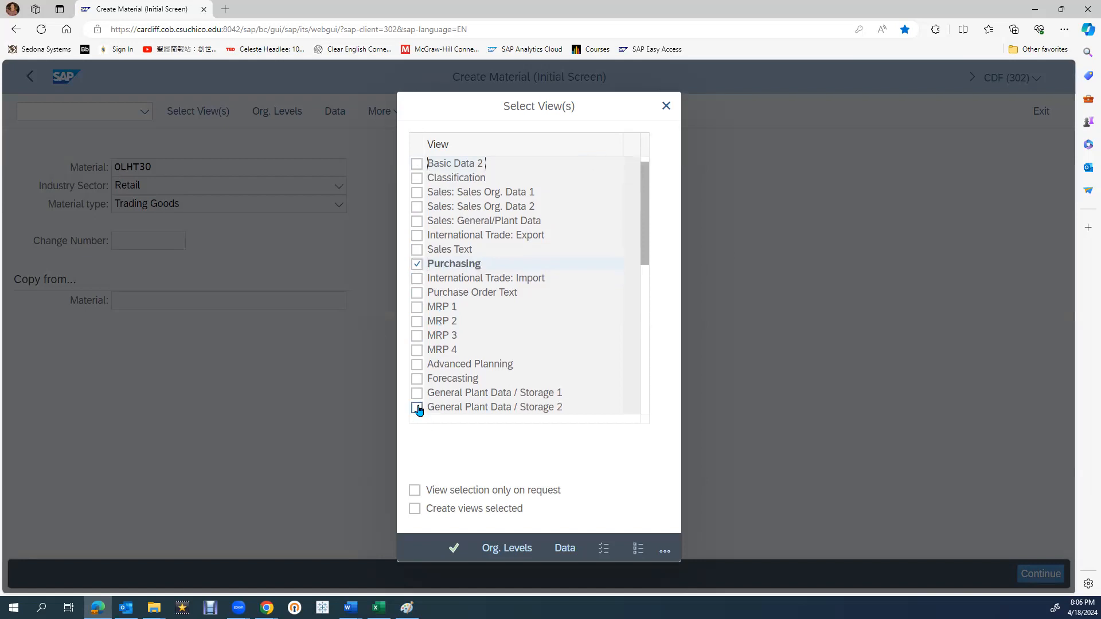
{"action": "left_click", "coordinate": [419, 400]}
{"action": "left_click_drag", "start_coordinate": [648, 262], "coordinate": [644, 281]}
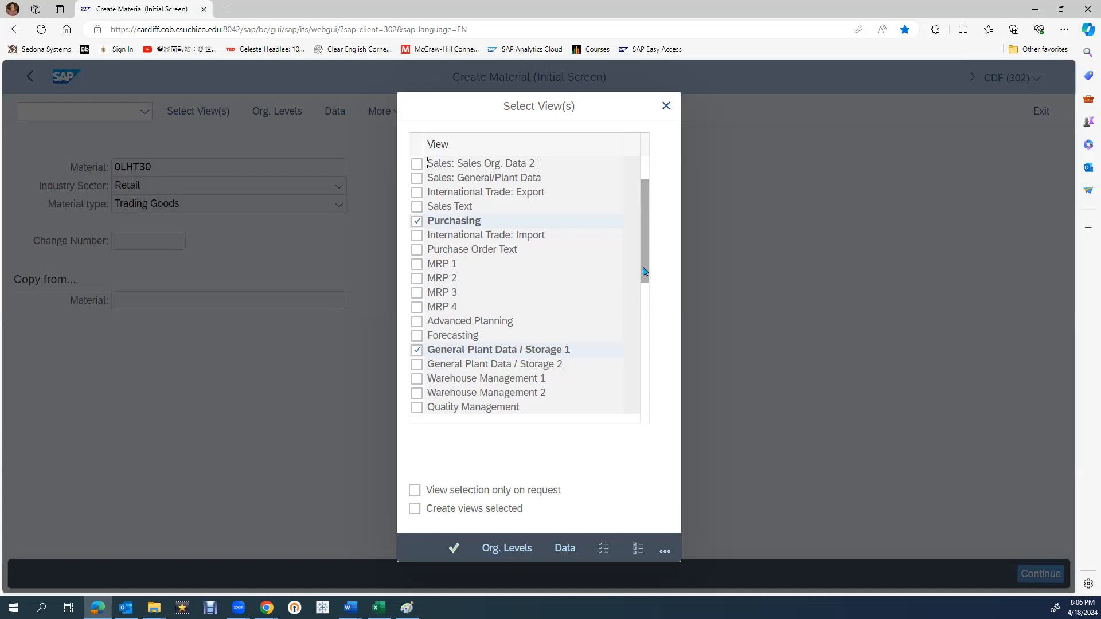
{"action": "left_click_drag", "start_coordinate": [644, 271], "coordinate": [643, 304]}
{"action": "left_click", "coordinate": [417, 337]}
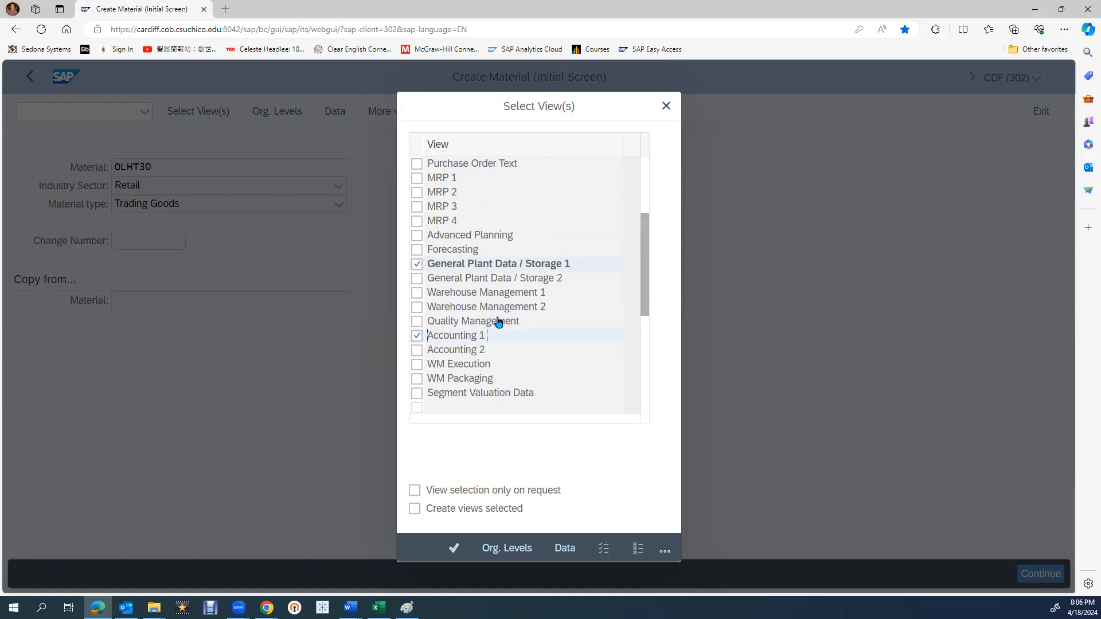
{"action": "left_click_drag", "start_coordinate": [643, 294], "coordinate": [649, 214]}
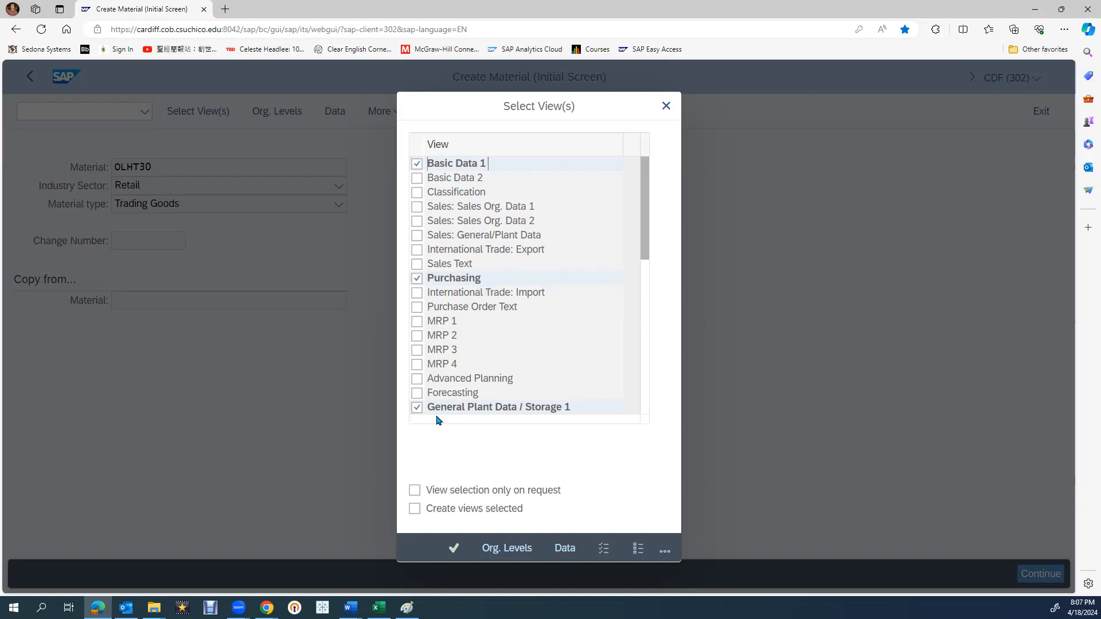
{"action": "left_click_drag", "start_coordinate": [644, 249], "coordinate": [635, 311]}
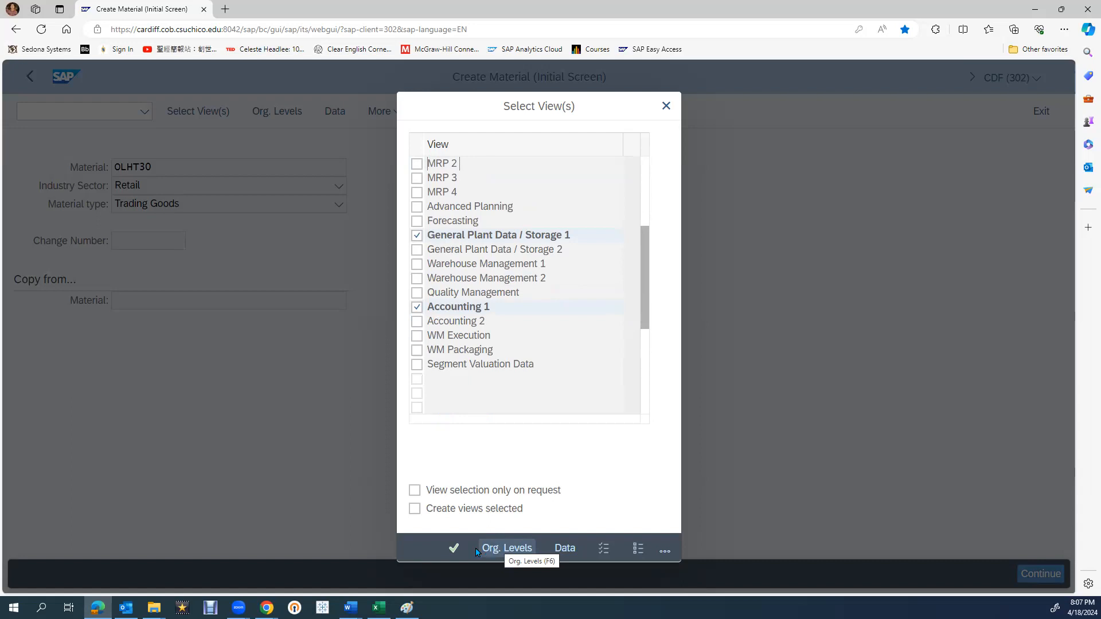
{"action": "left_click", "coordinate": [452, 551]}
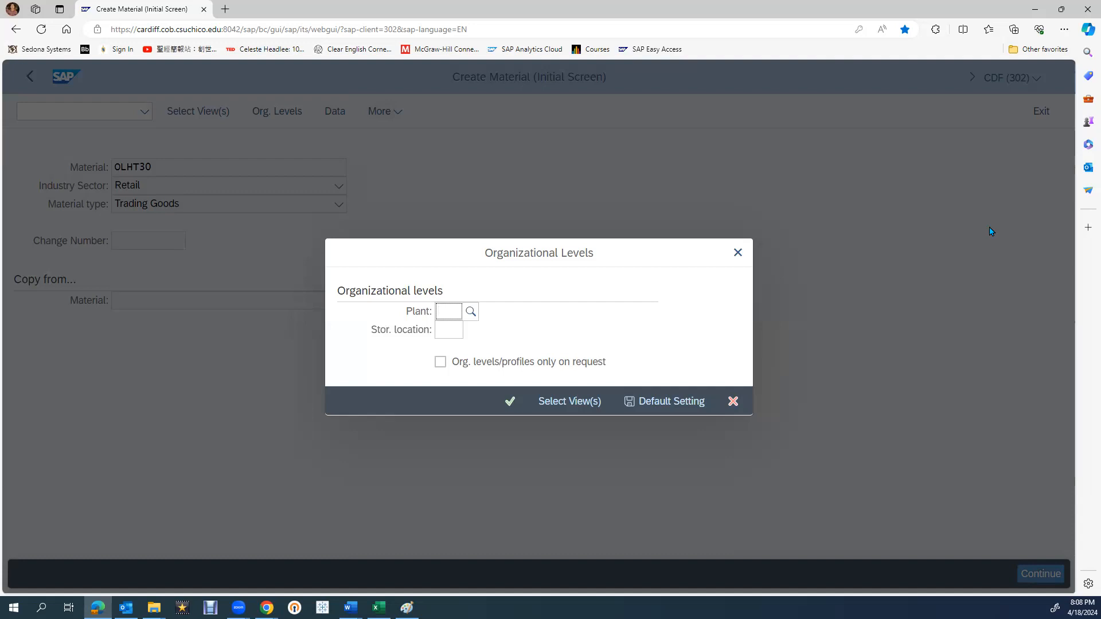
Step: Set the plant to MI30 in the organizational levels
{"action": "type", "text": "mi"}
{"action": "key", "text": "BackSpace"}
{"action": "key", "text": "BackSpace"}
{"action": "type", "text": "MI"}
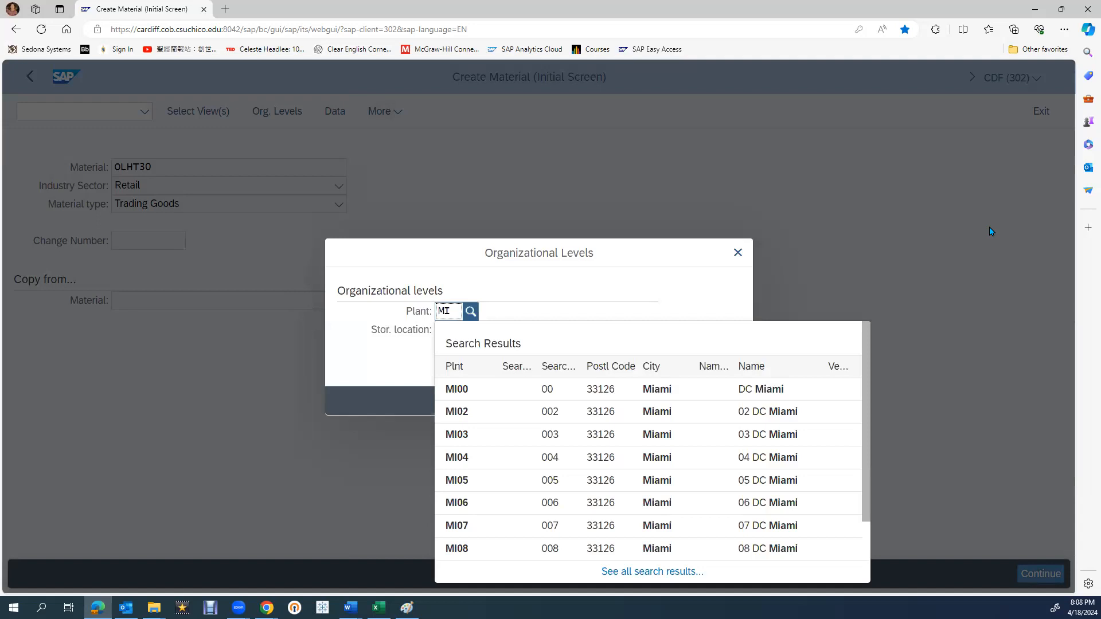
{"action": "type", "text": "30"}
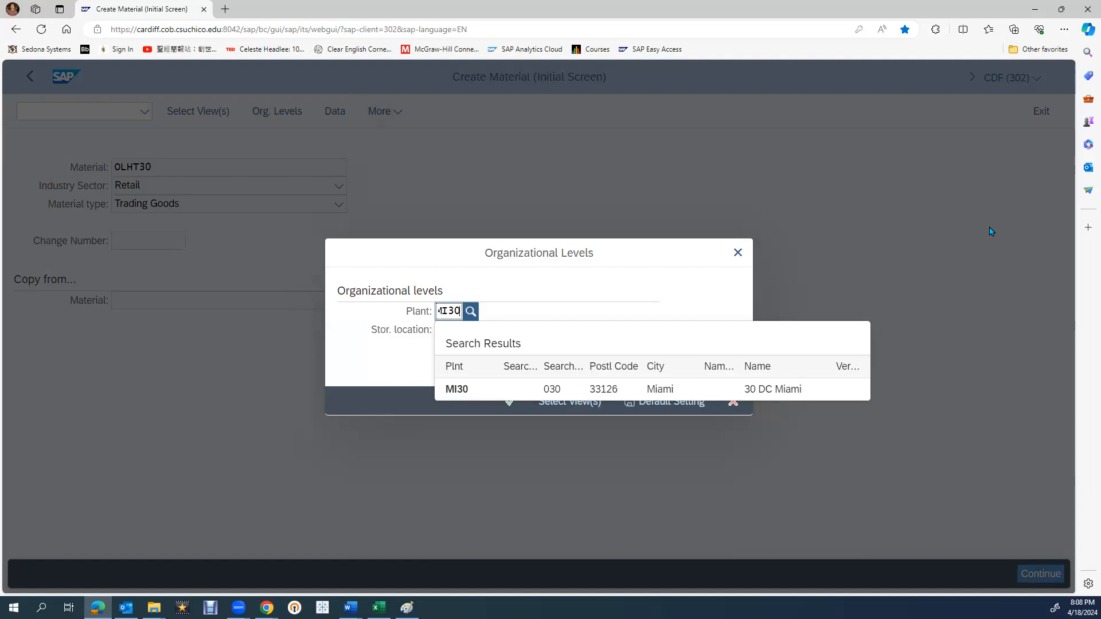
{"action": "left_click", "coordinate": [512, 390]}
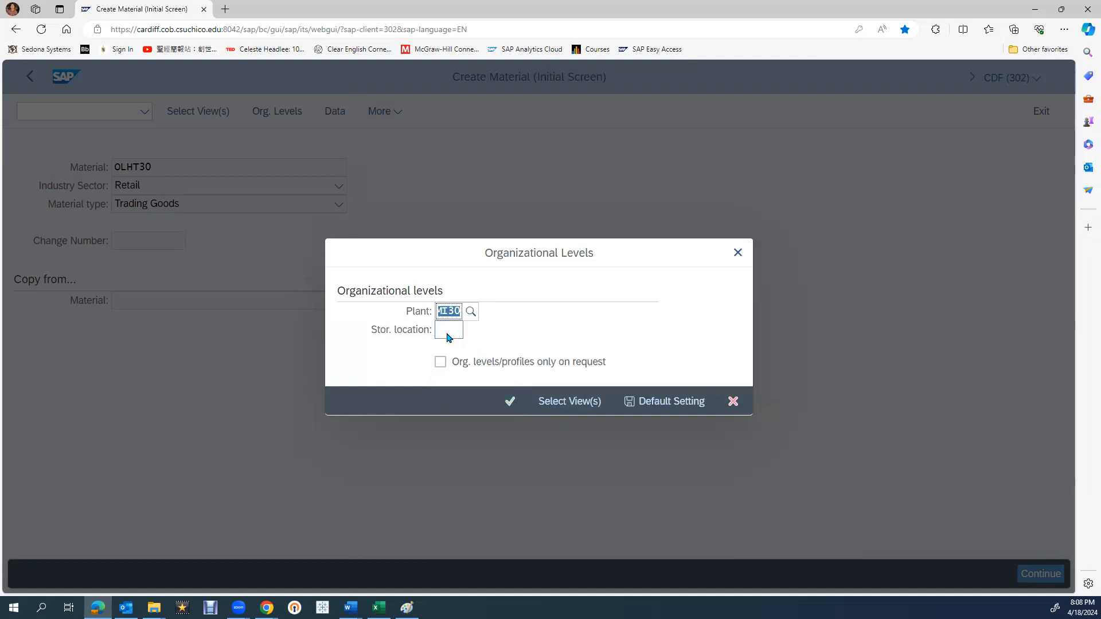
Step: Set the storage location to TG30 and confirm the organizational levels
{"action": "left_click", "coordinate": [449, 335]}
{"action": "type", "text": "tg"}
{"action": "key", "text": "BackSpace"}
{"action": "key", "text": "BackSpace"}
{"action": "type", "text": "tg"}
{"action": "left_click", "coordinate": [510, 403]}
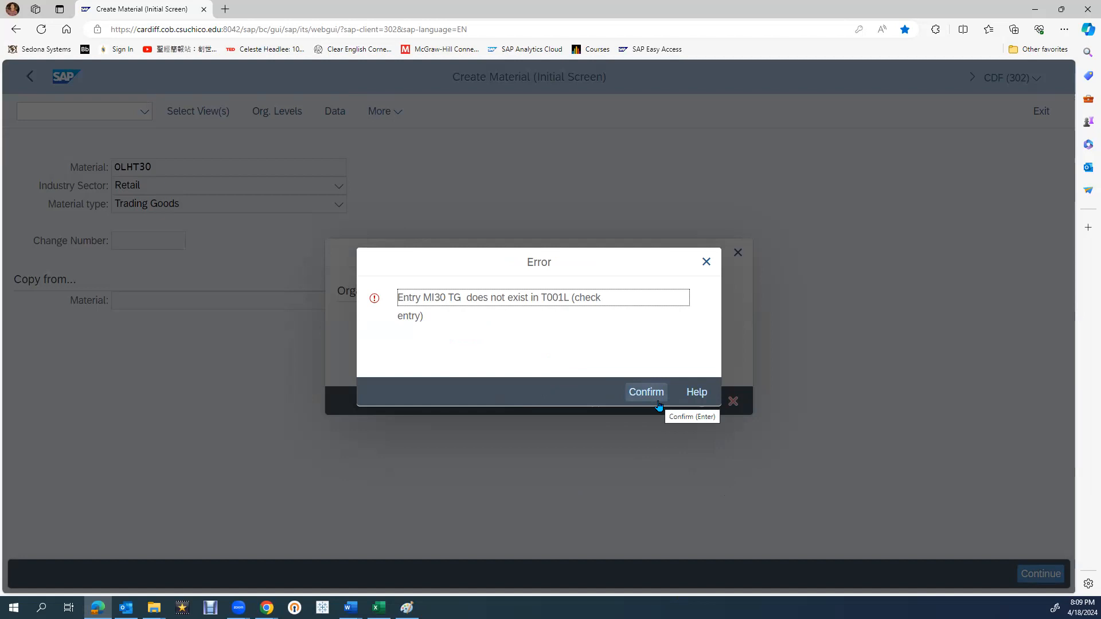
{"action": "left_click", "coordinate": [704, 261]}
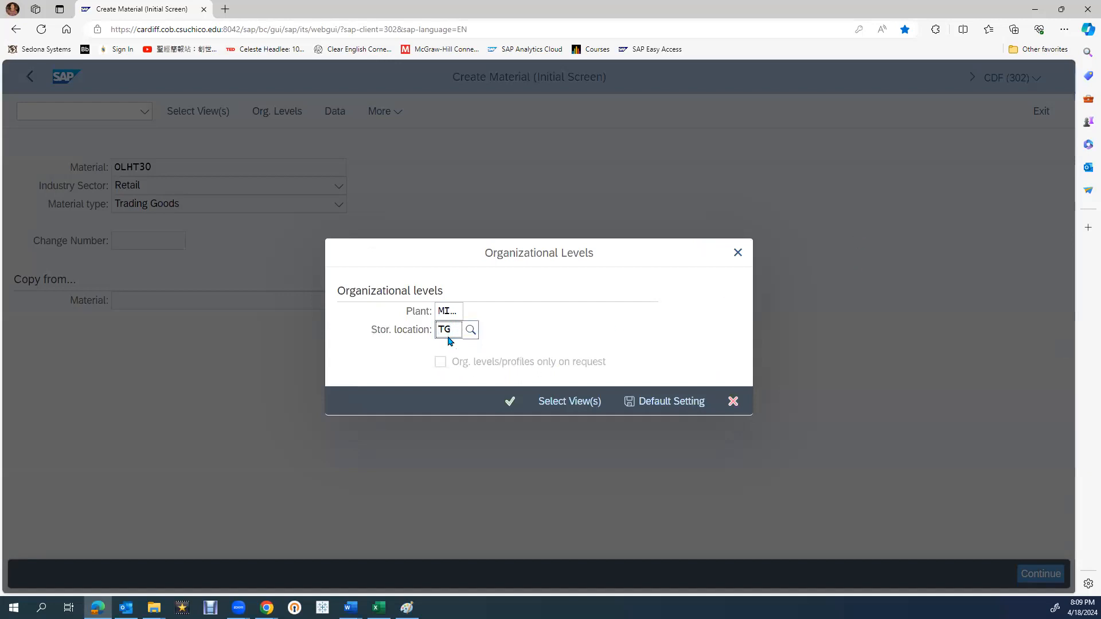
{"action": "type", "text": "30"}
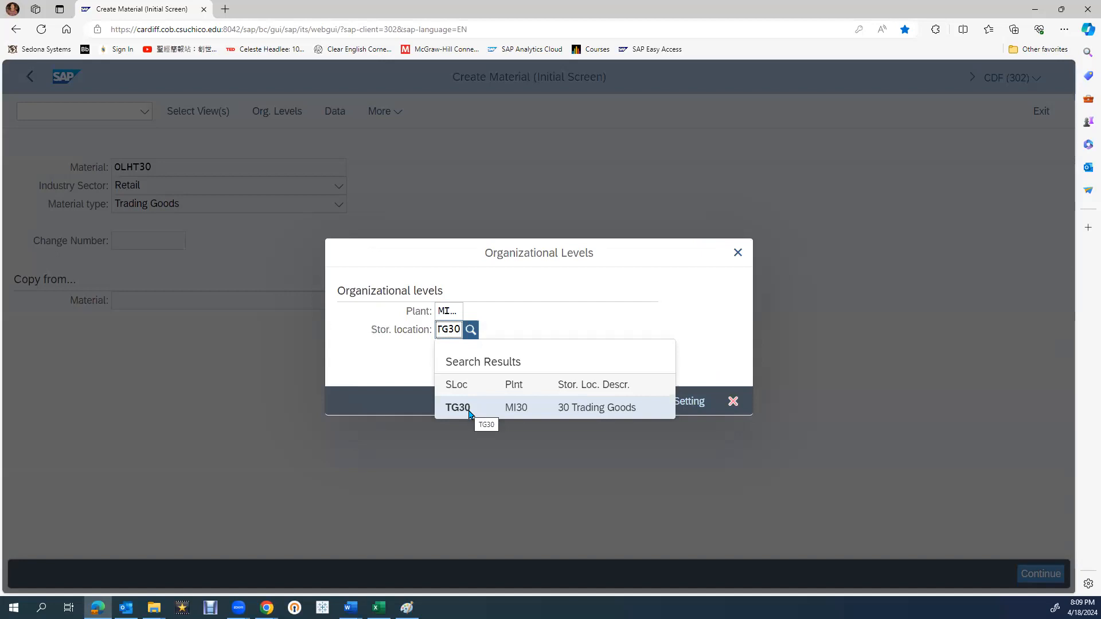
{"action": "left_click", "coordinate": [469, 412]}
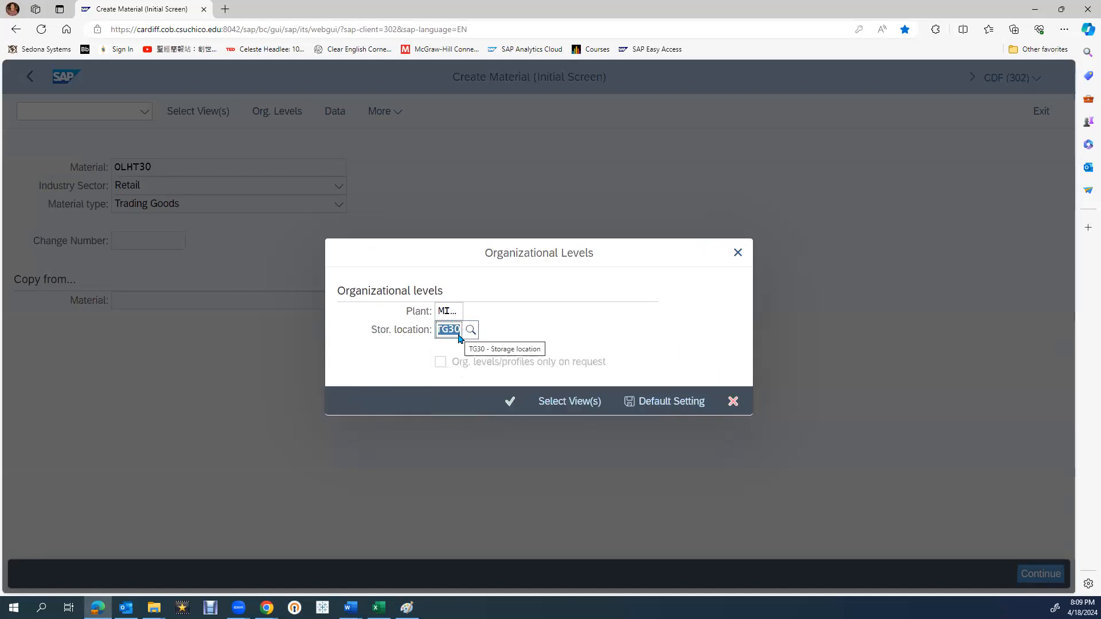
{"action": "left_click", "coordinate": [508, 404]}
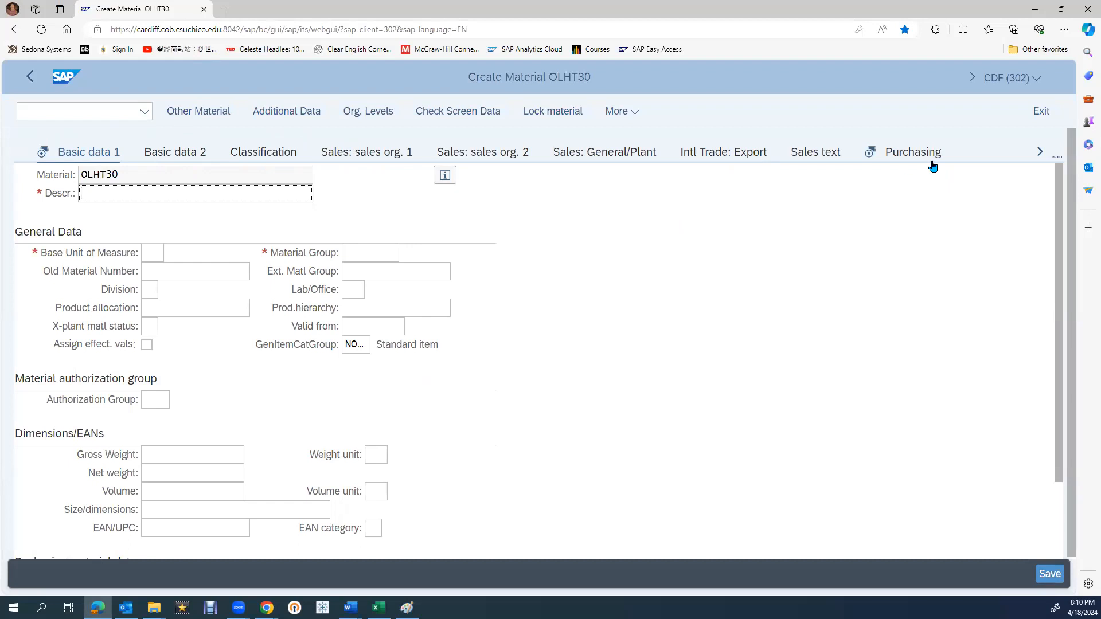
Step: Check which views are marked across the material's full view list and try to open the Purchasing view
{"action": "left_click", "coordinate": [1038, 158]}
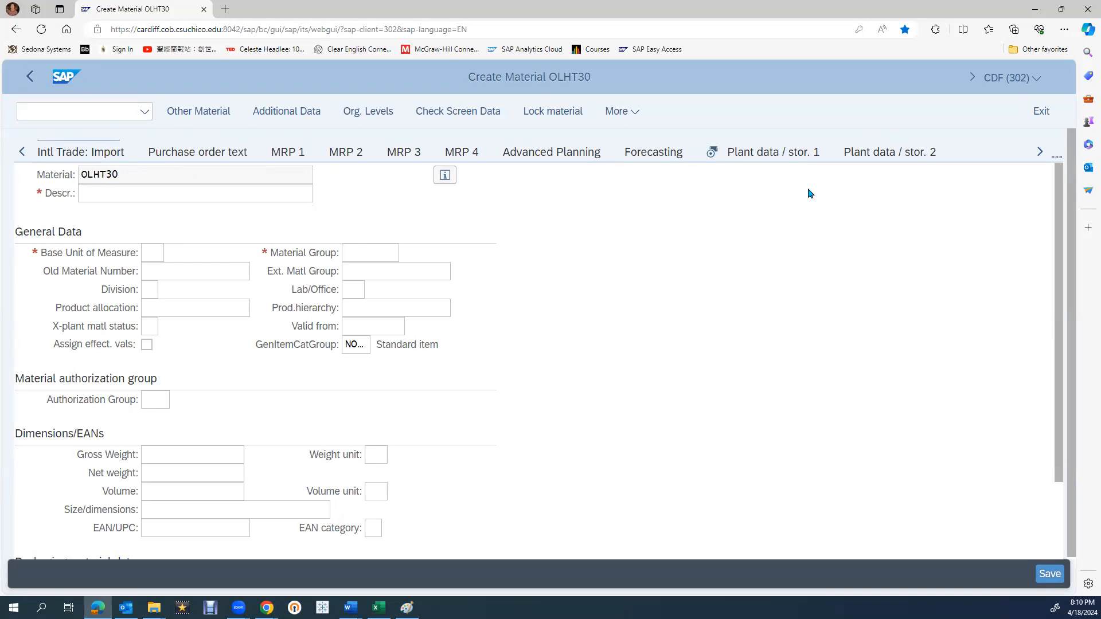
{"action": "left_click", "coordinate": [1037, 155]}
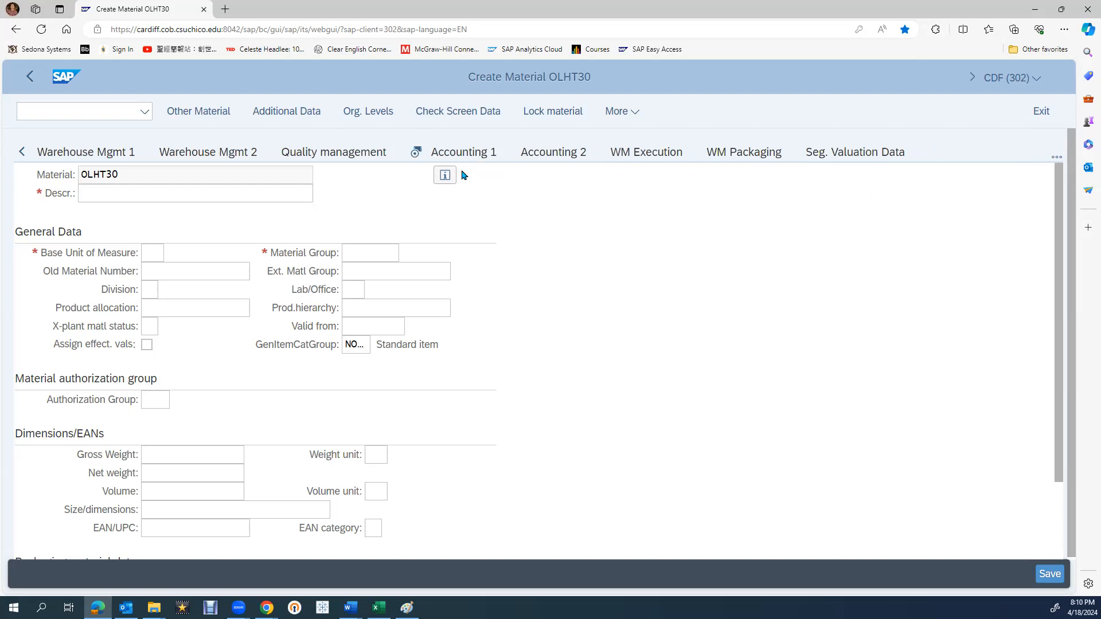
{"action": "left_click", "coordinate": [22, 153]}
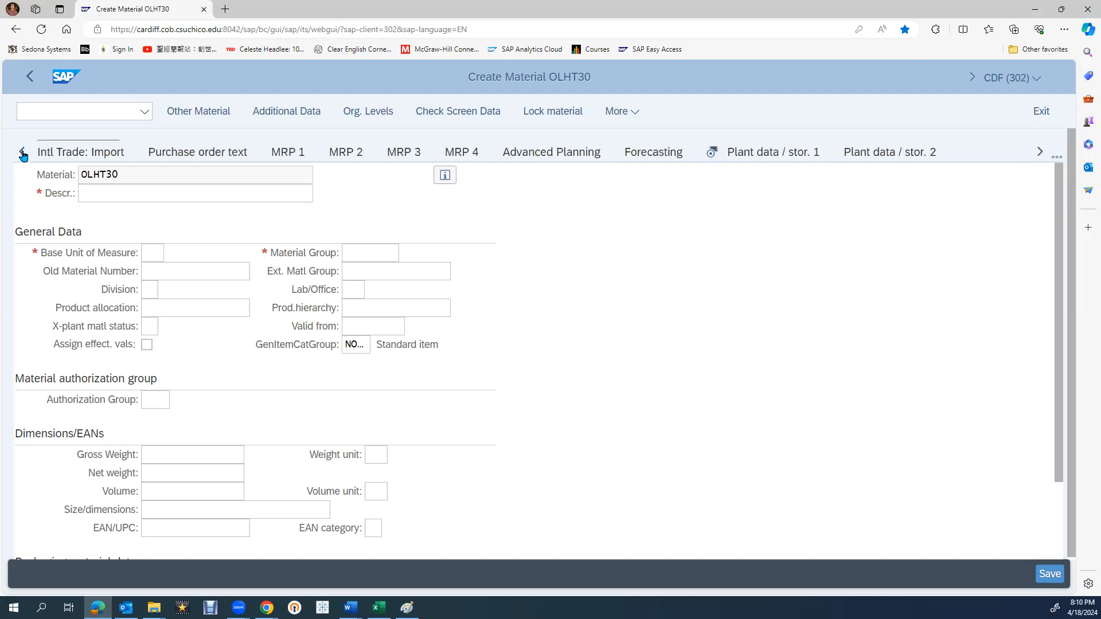
{"action": "left_click", "coordinate": [22, 152]}
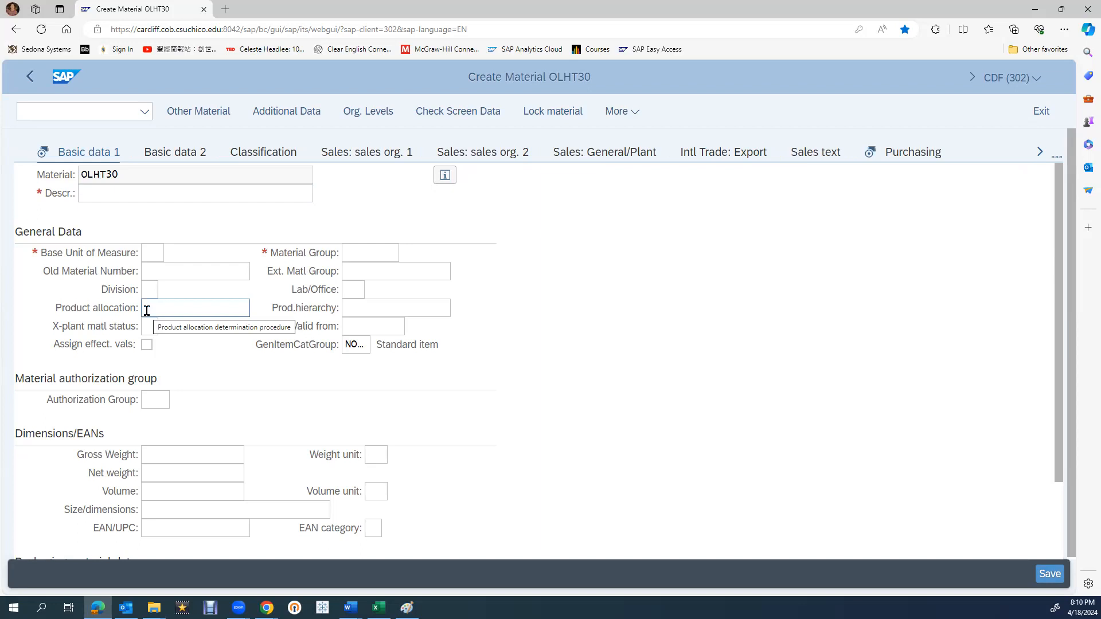
{"action": "left_click", "coordinate": [166, 270]}
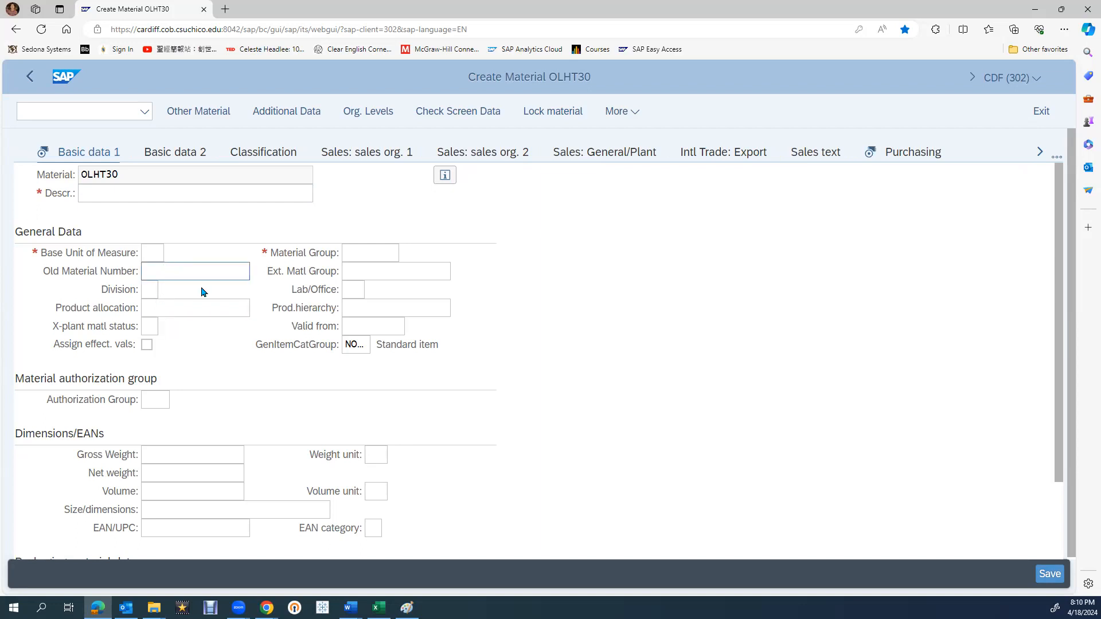
{"action": "left_click", "coordinate": [906, 159]}
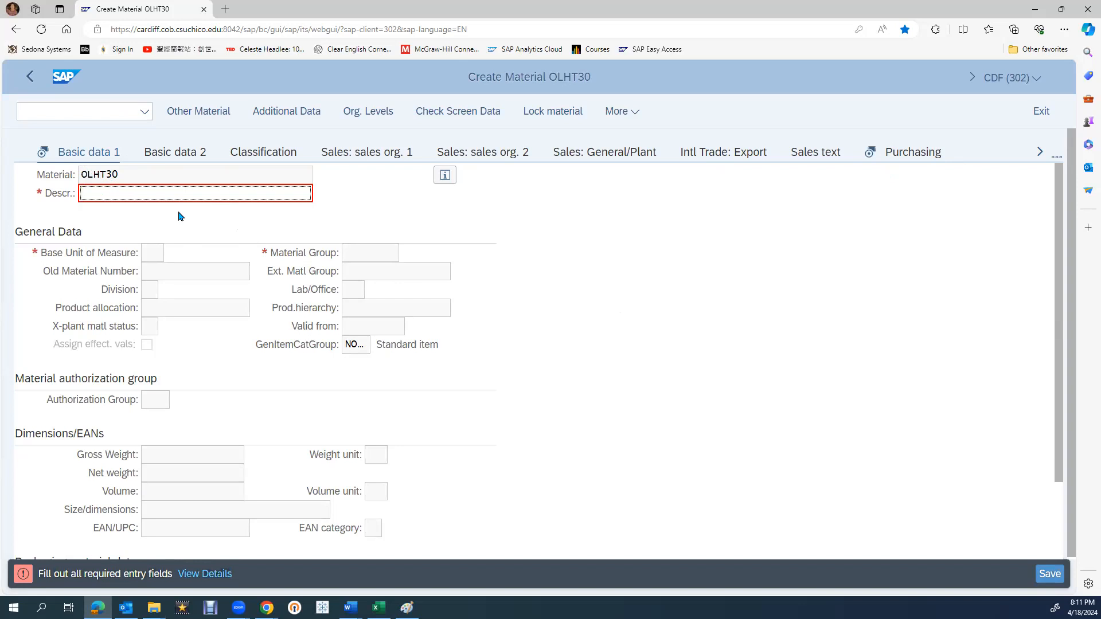
Step: Enter "special helmet 30" as the material's description in Basic data 1
{"action": "type", "text": "SP"}
{"action": "key", "text": "BackSpace"}
{"action": "key", "text": "BackSpace"}
{"action": "type", "text": "speic"}
{"action": "type", "text": "al"}
{"action": "key", "text": "BackSpace"}
{"action": "key", "text": "BackSpace"}
{"action": "key", "text": "BackSpace"}
{"action": "key", "text": "BackSpace"}
{"action": "key", "text": "BackSpace"}
{"action": "type", "text": "cial helmet"}
{"action": "type", "text": "30"}
Step: Look up EA (each) among the possible base units of measure and leave the value list without applying it
{"action": "left_click", "coordinate": [152, 253]}
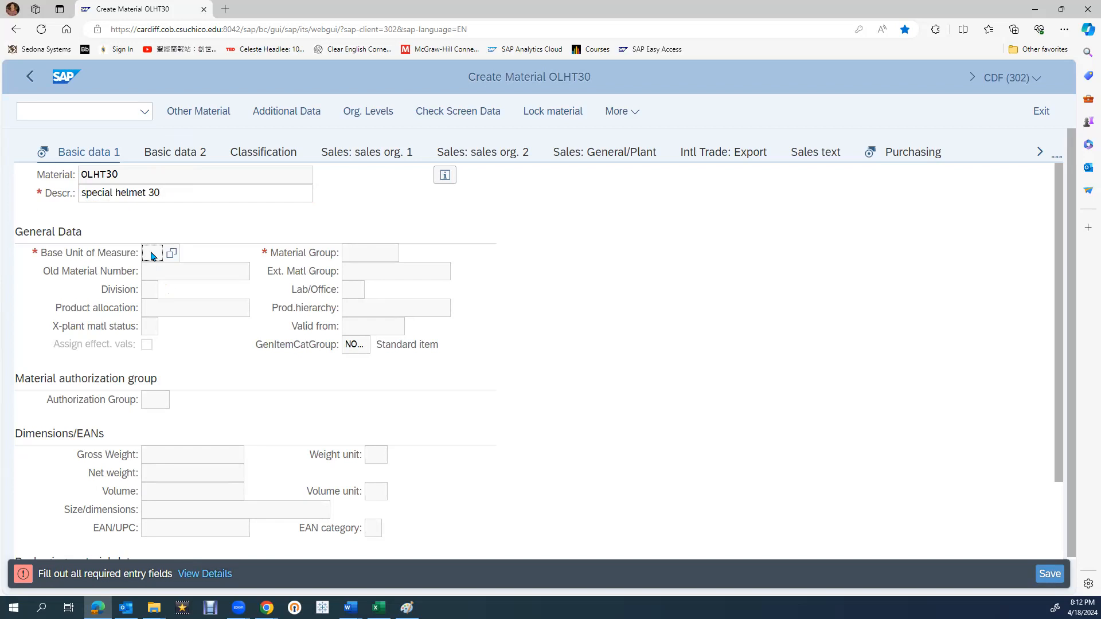
{"action": "left_click", "coordinate": [171, 254]}
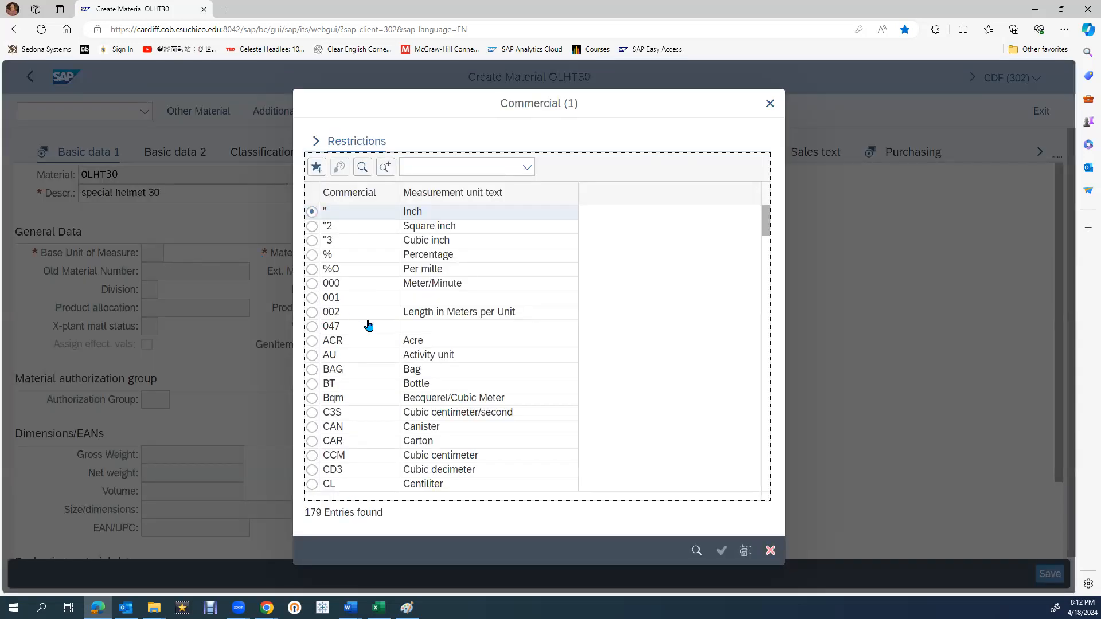
{"action": "scroll", "coordinate": [424, 368], "scroll_direction": "down", "scroll_amount": 6}
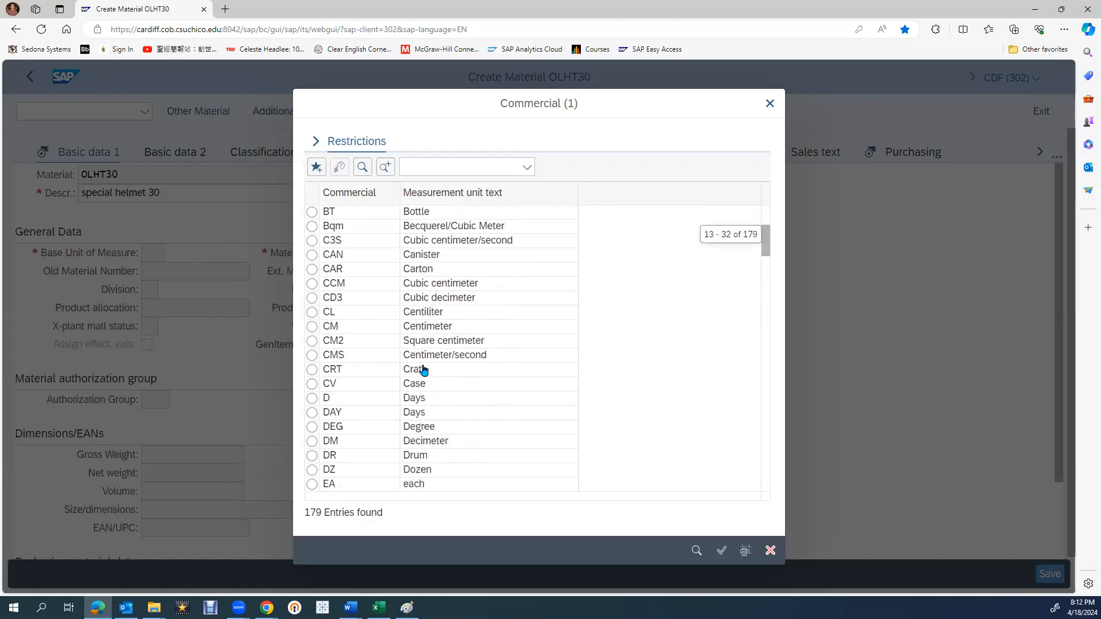
{"action": "left_click", "coordinate": [312, 398]}
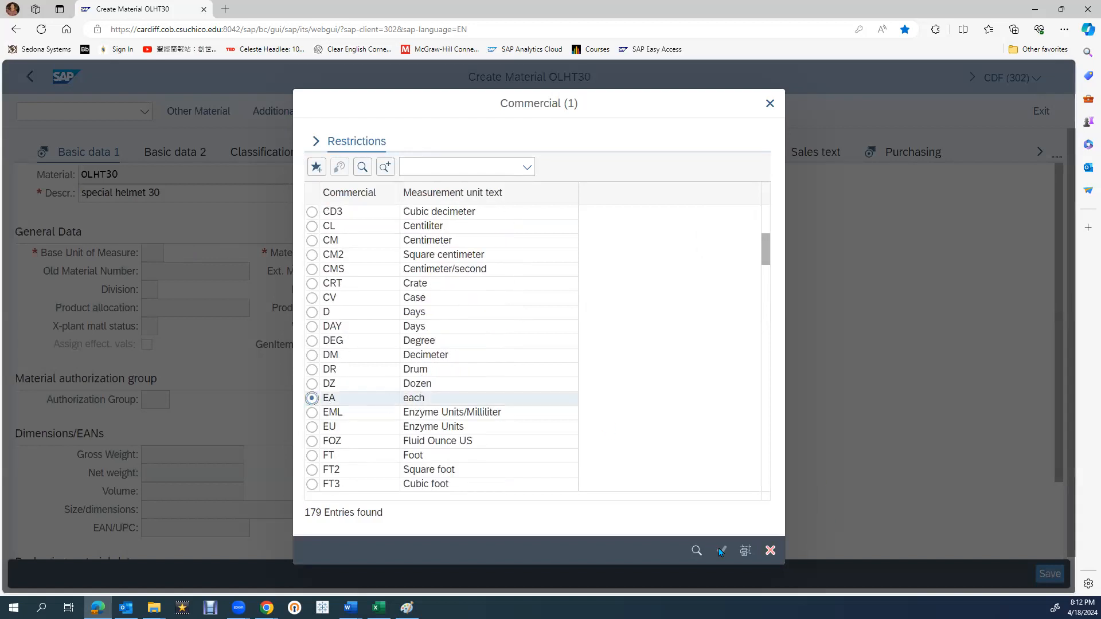
{"action": "left_click", "coordinate": [769, 106]}
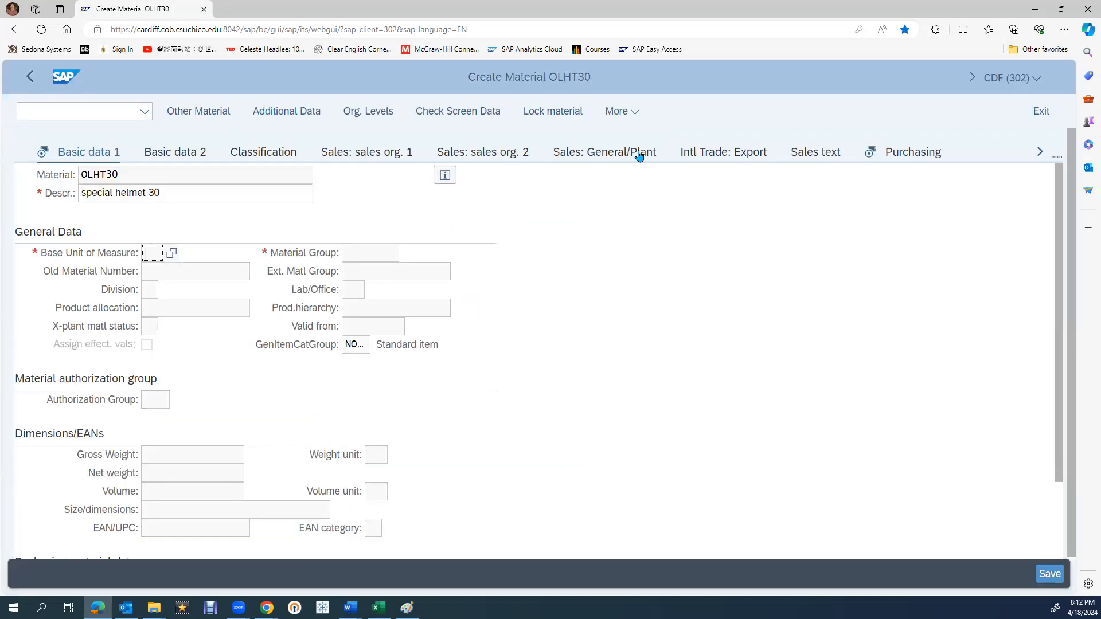
Step: Set the base unit of measure to EA in Basic data 1
{"action": "left_click", "coordinate": [202, 189]}
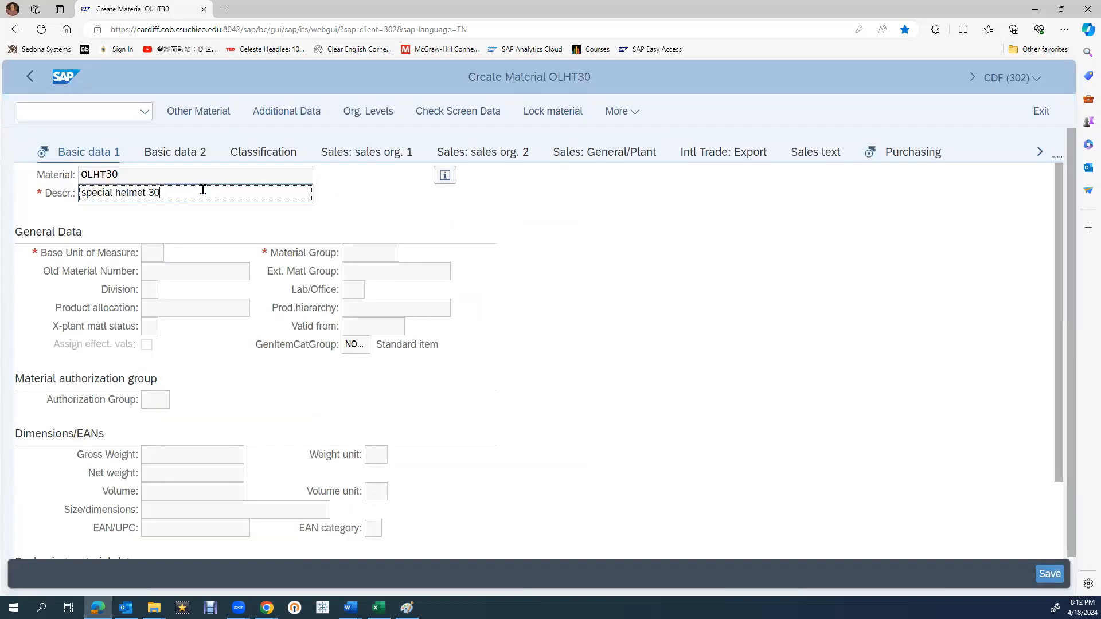
{"action": "key", "text": "Return"}
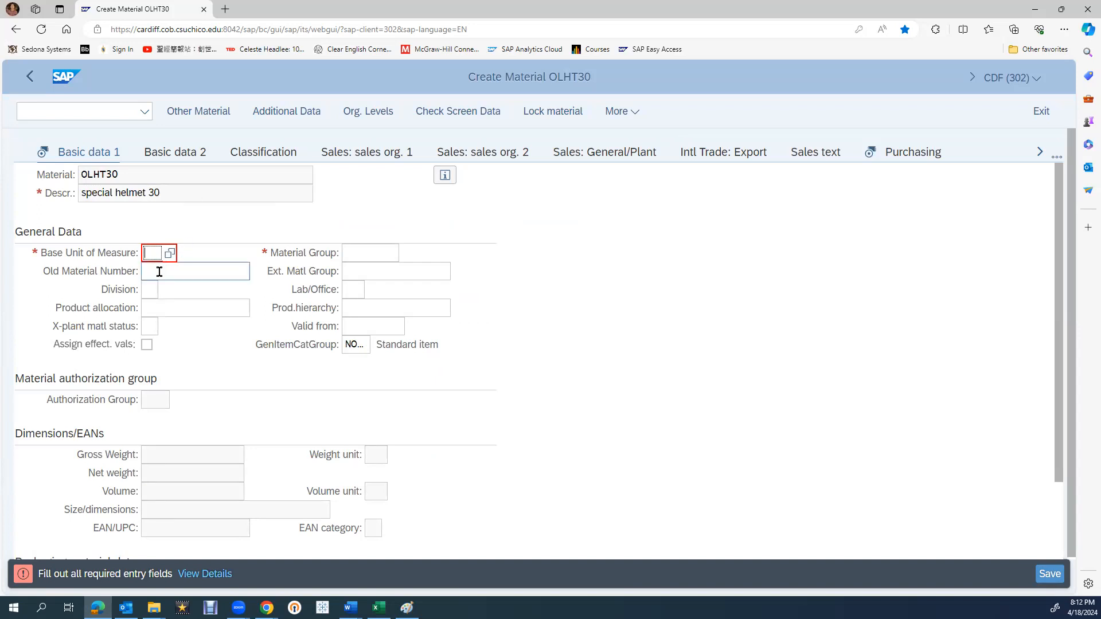
{"action": "left_click", "coordinate": [178, 197]}
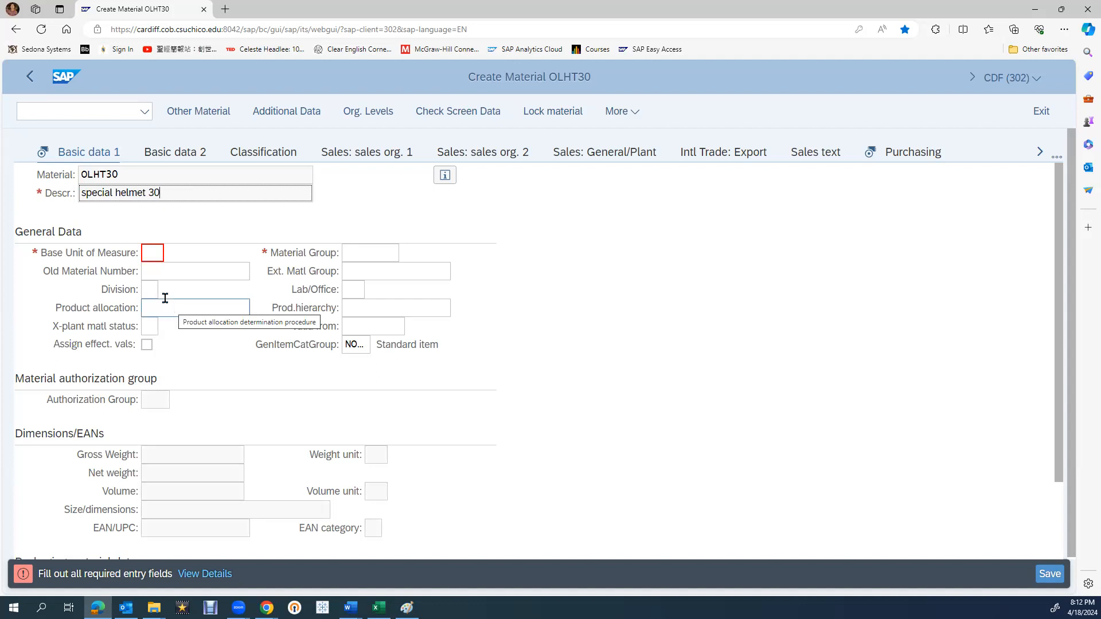
{"action": "left_click", "coordinate": [146, 248]}
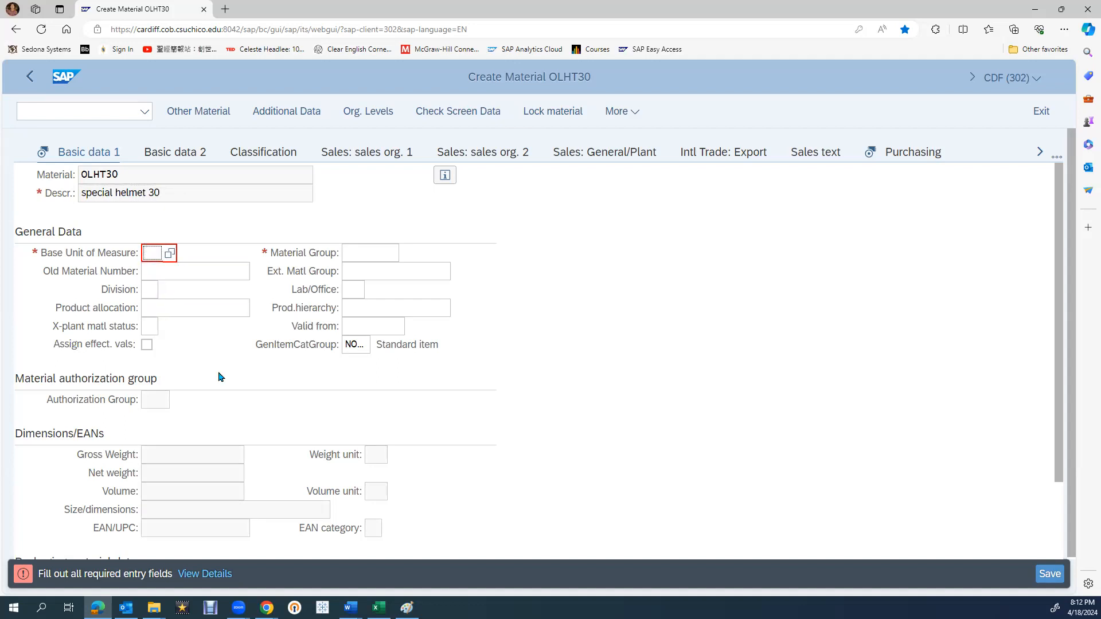
{"action": "type", "text": "EA"}
{"action": "left_click", "coordinate": [167, 257]}
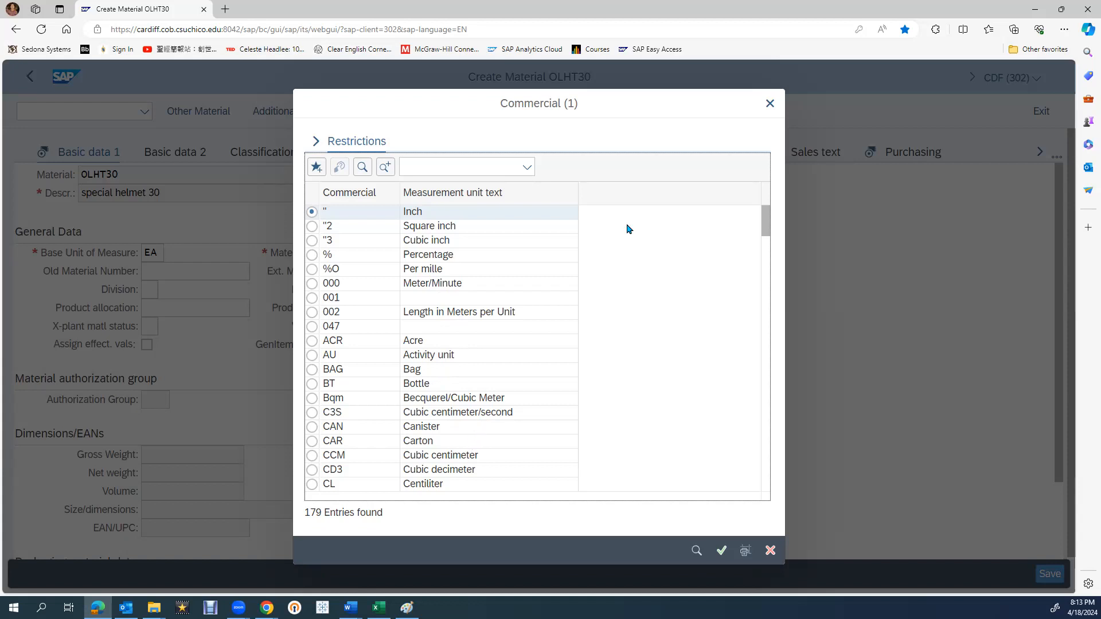
{"action": "left_click", "coordinate": [770, 103]}
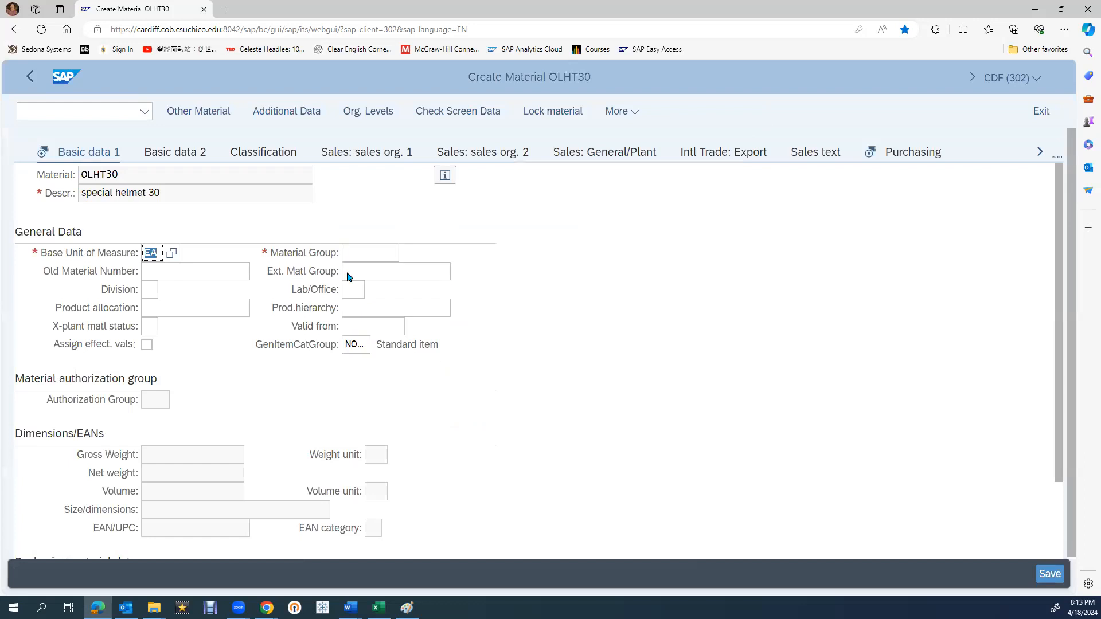
Step: Set the material group to SFTY (Safety Gear) and check it against the list of material groups
{"action": "left_click", "coordinate": [383, 251]}
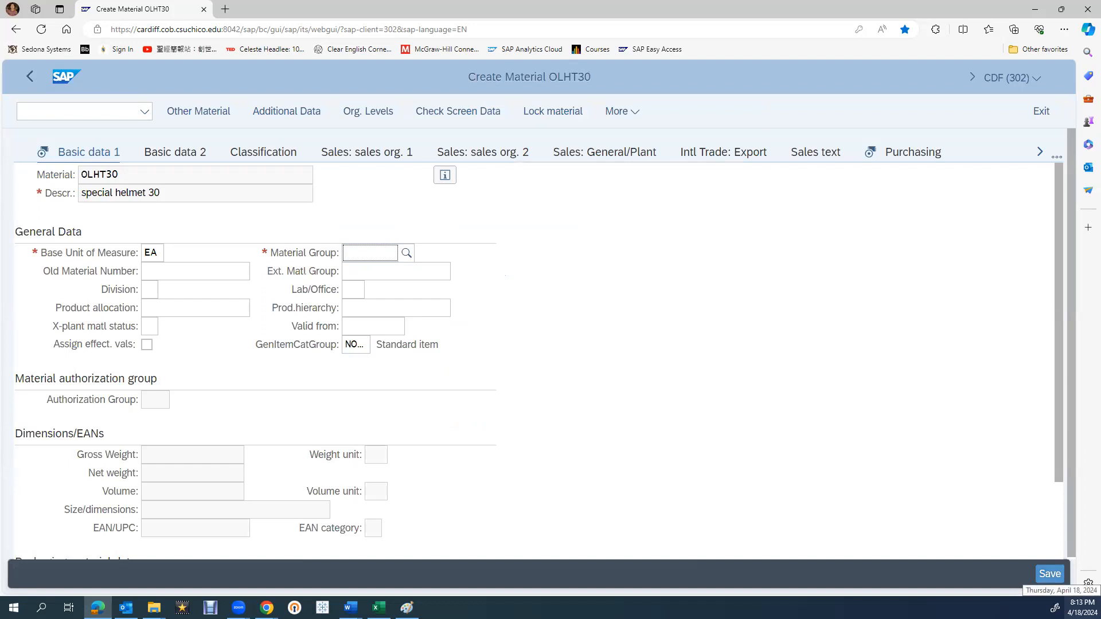
{"action": "key", "text": "F4"}
{"action": "type", "text": "S"}
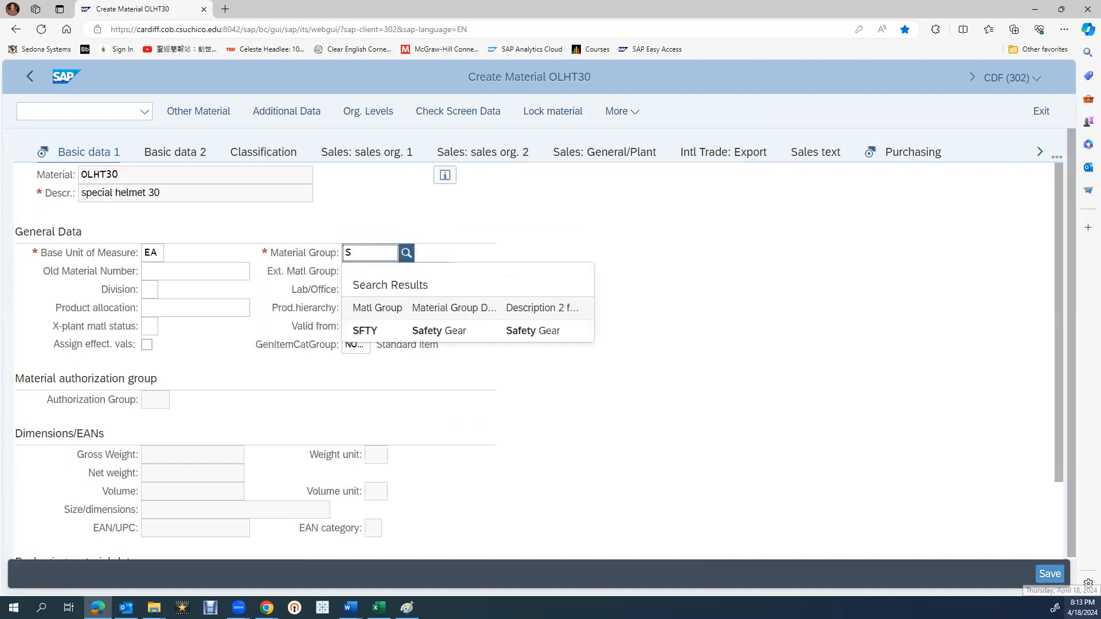
{"action": "left_click", "coordinate": [435, 331]}
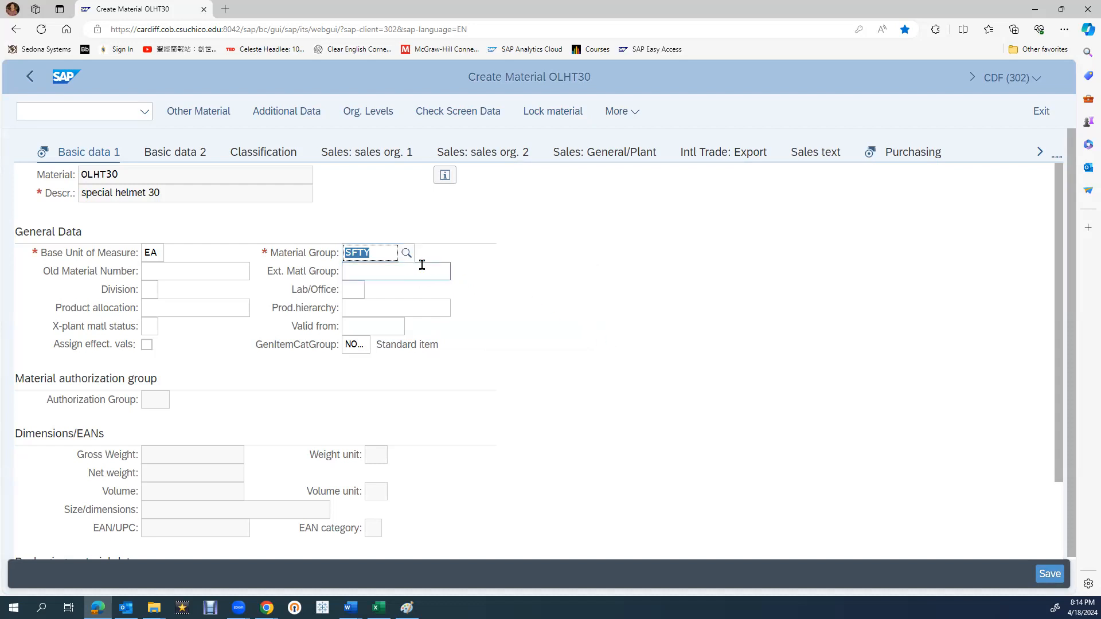
{"action": "left_click", "coordinate": [407, 254]}
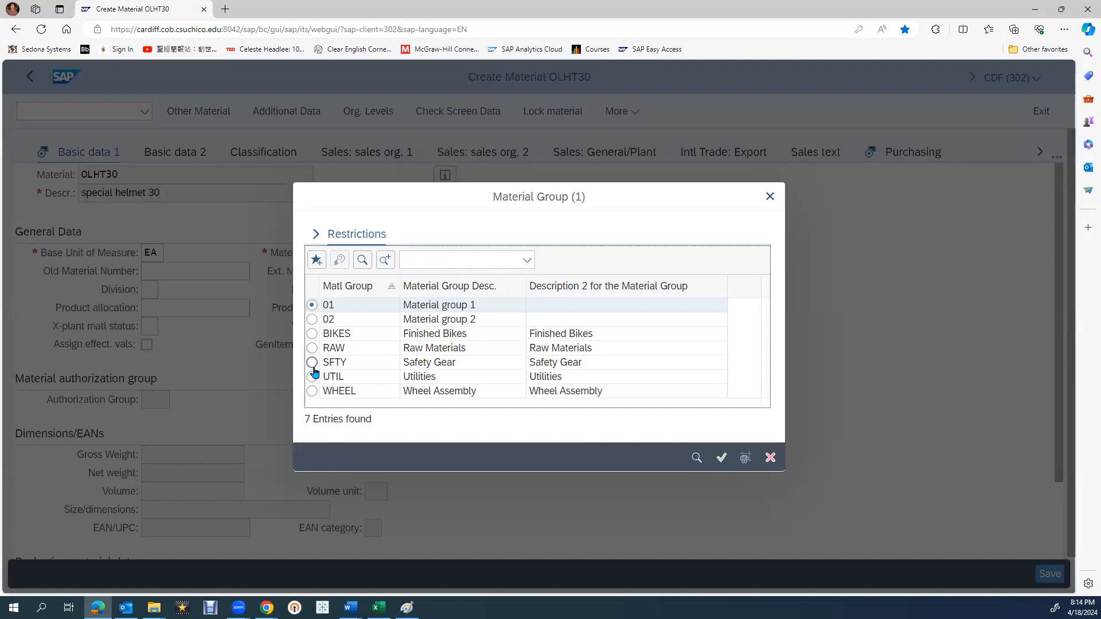
{"action": "left_click", "coordinate": [771, 198]}
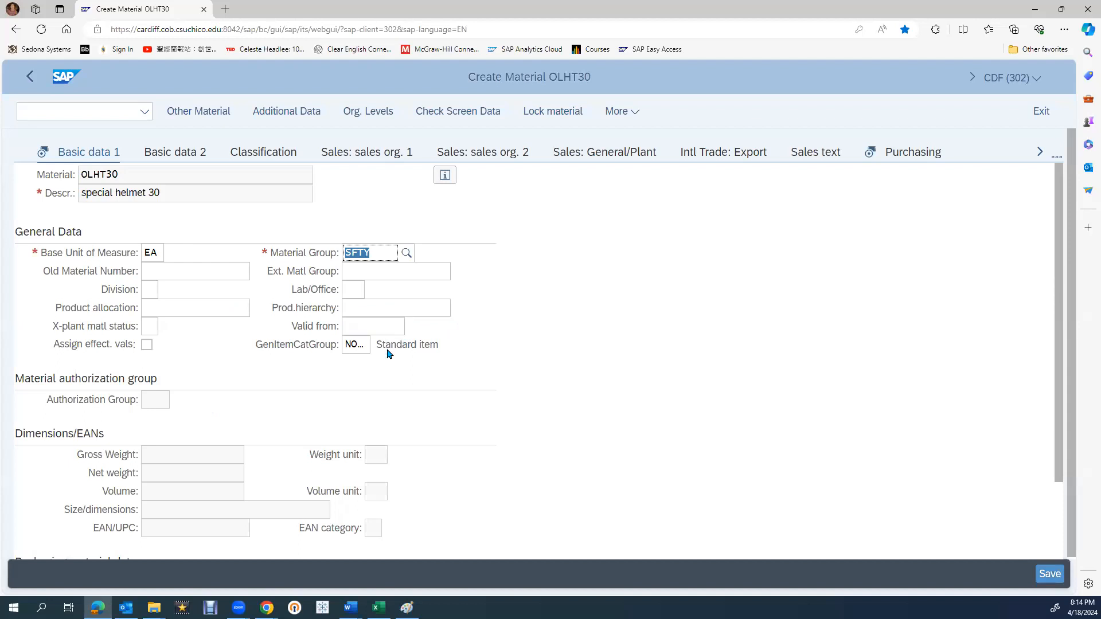
Step: Confirm the Basic data 1 entries to continue to the Purchasing view and look over all its fields
{"action": "scroll", "coordinate": [387, 354], "scroll_direction": "down", "scroll_amount": 2}
{"action": "left_click", "coordinate": [213, 359]}
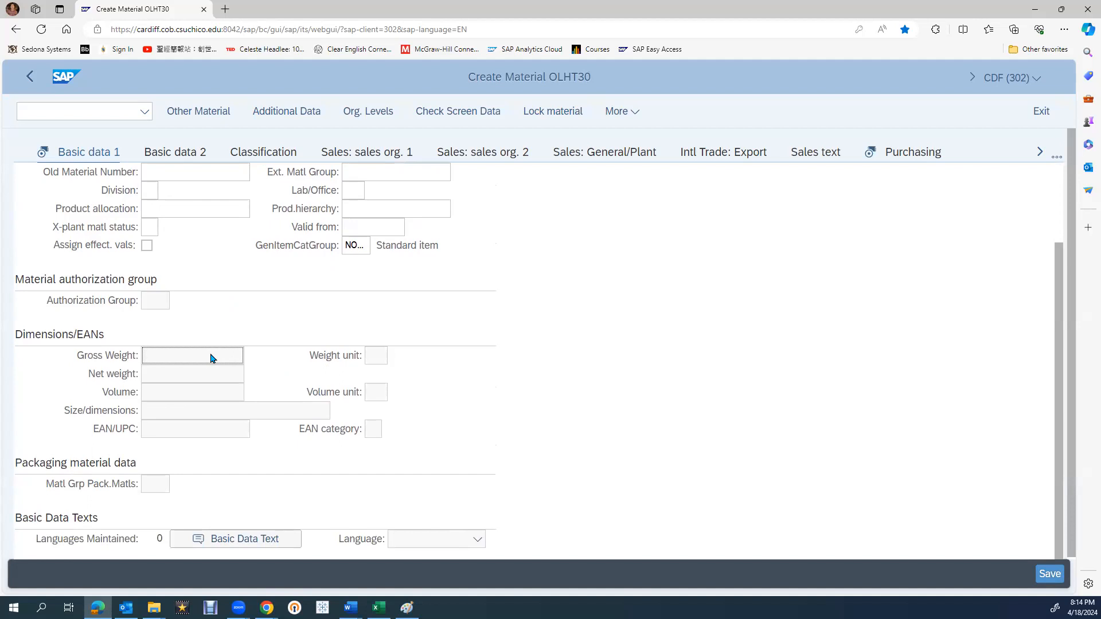
{"action": "key", "text": "Return"}
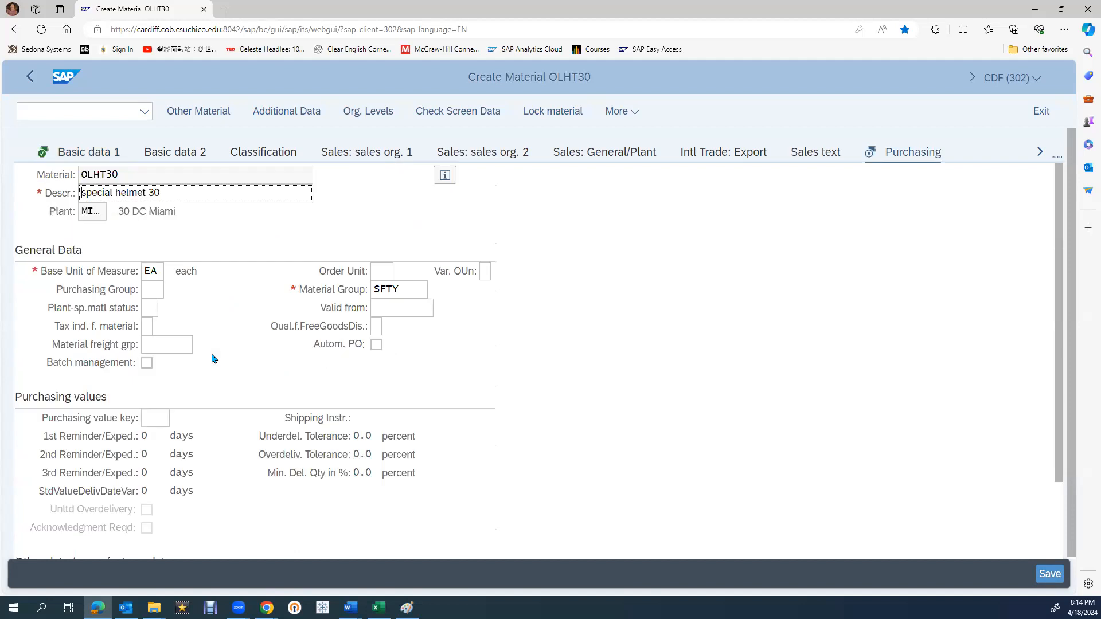
{"action": "scroll", "coordinate": [178, 351], "scroll_direction": "down", "scroll_amount": 1}
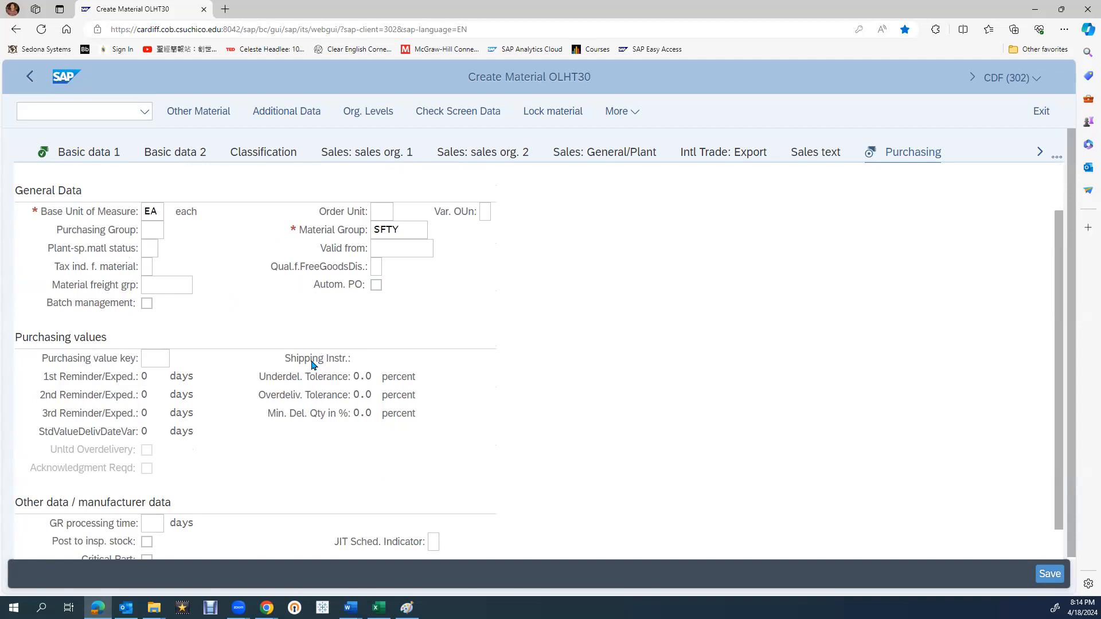
{"action": "scroll", "coordinate": [303, 370], "scroll_direction": "down", "scroll_amount": 1}
{"action": "scroll", "coordinate": [273, 416], "scroll_direction": "up", "scroll_amount": 2}
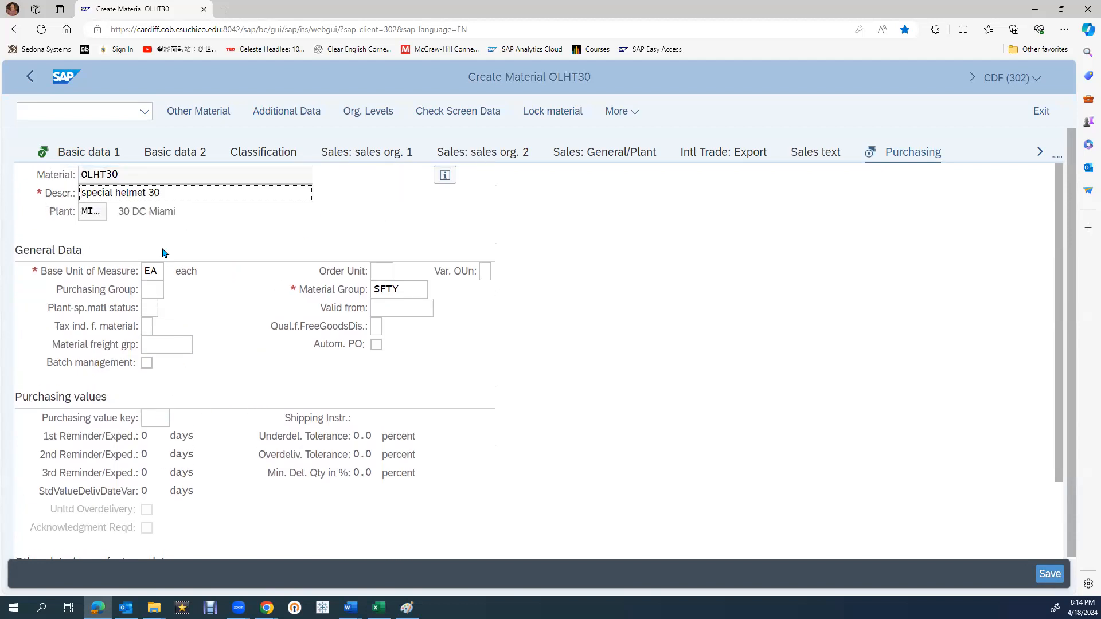
{"action": "scroll", "coordinate": [188, 333], "scroll_direction": "down", "scroll_amount": 2}
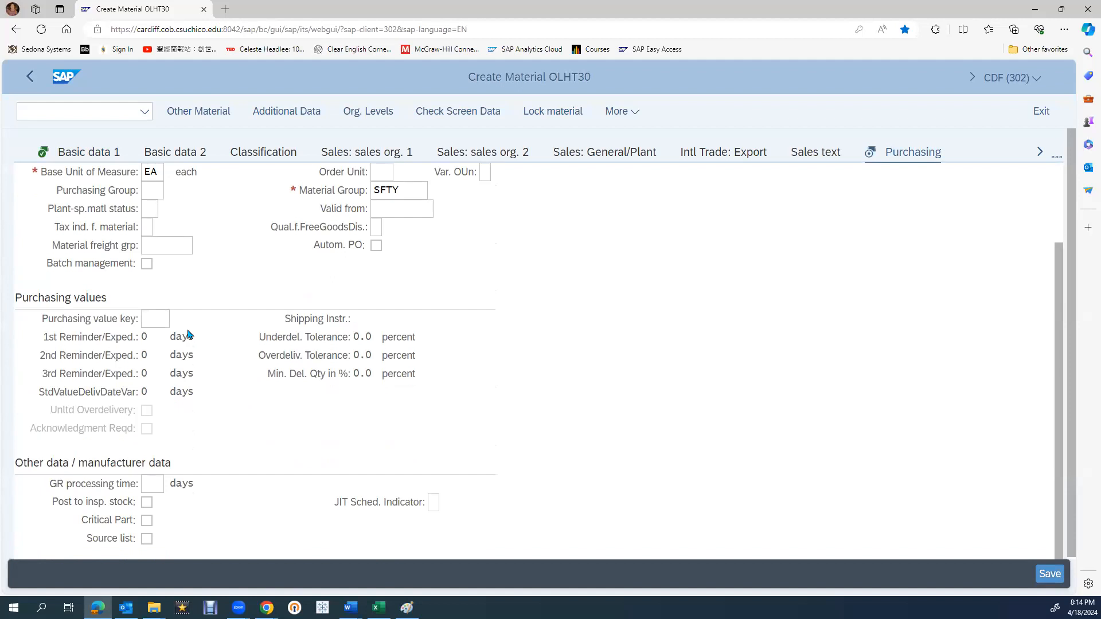
{"action": "scroll", "coordinate": [188, 334], "scroll_direction": "up", "scroll_amount": 2}
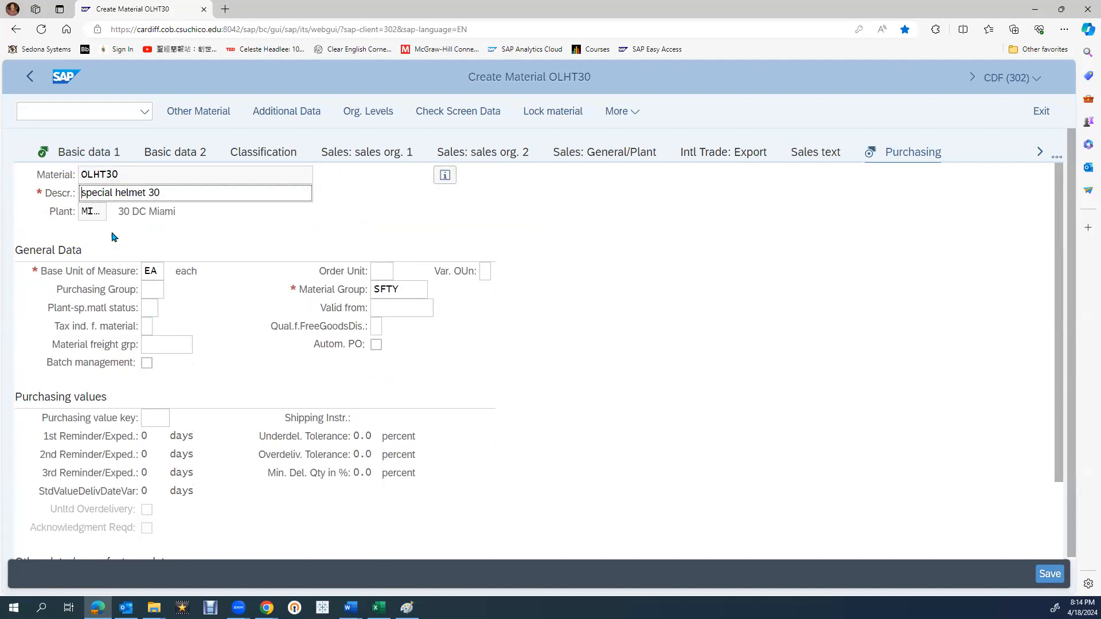
Step: Return to Basic data 1 and set the gross weight to 8 with OZ as the weight unit
{"action": "left_click", "coordinate": [83, 156]}
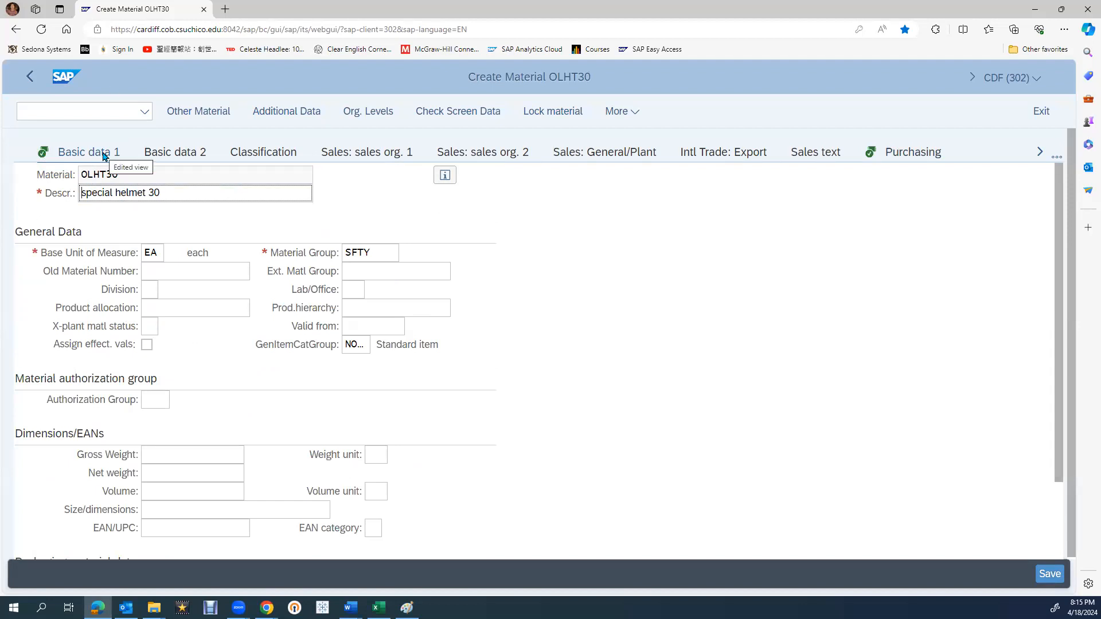
{"action": "left_click", "coordinate": [207, 462]}
{"action": "type", "text": "8"}
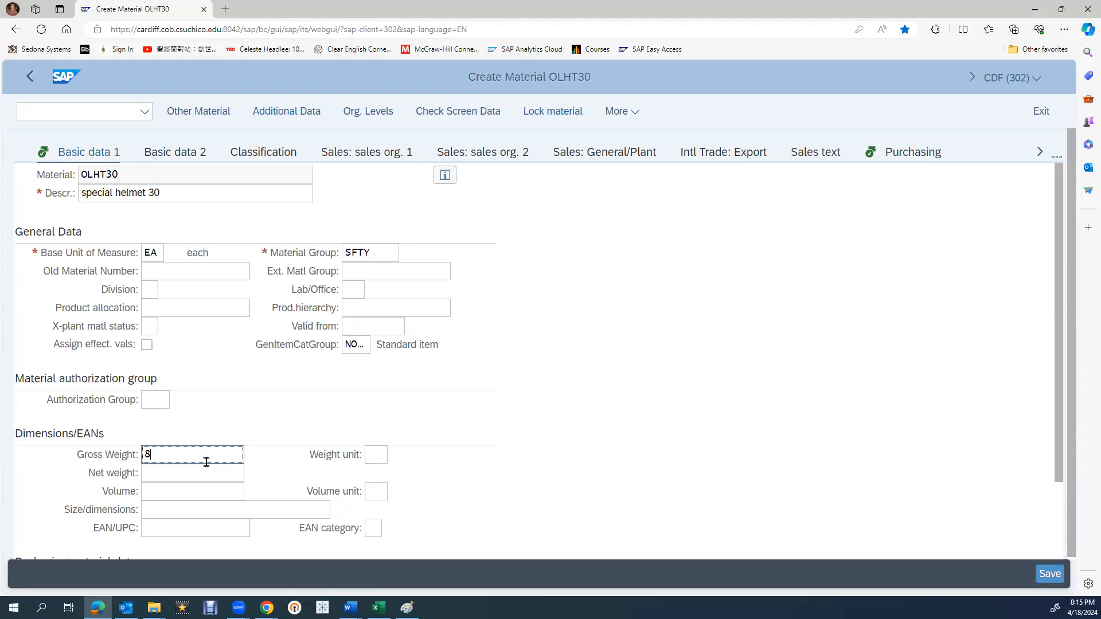
{"action": "left_click", "coordinate": [193, 478]}
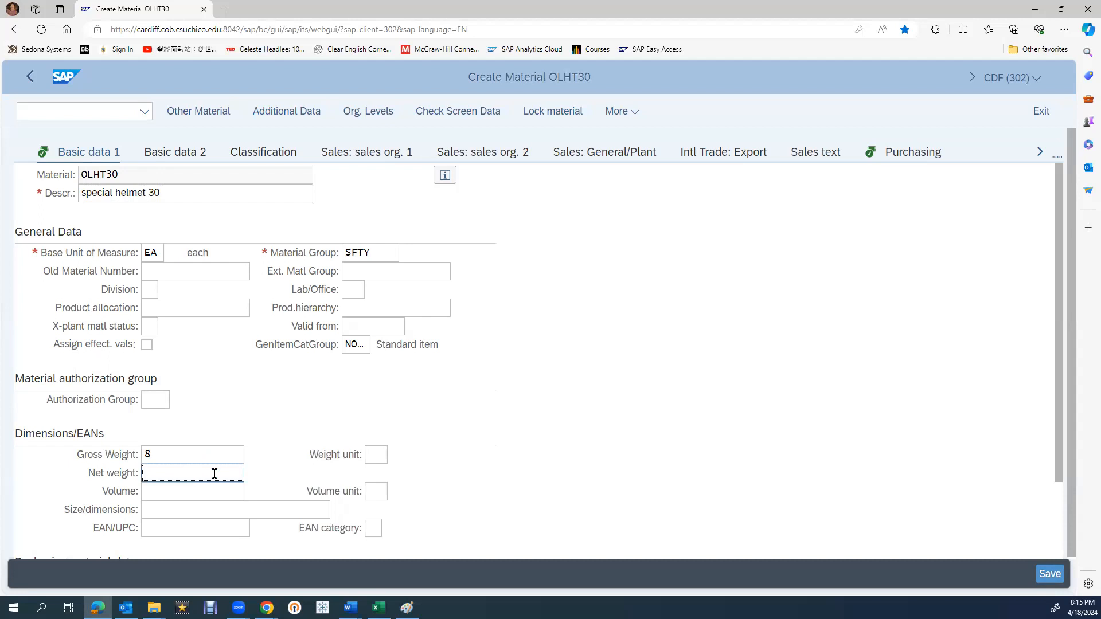
{"action": "left_click", "coordinate": [374, 455]}
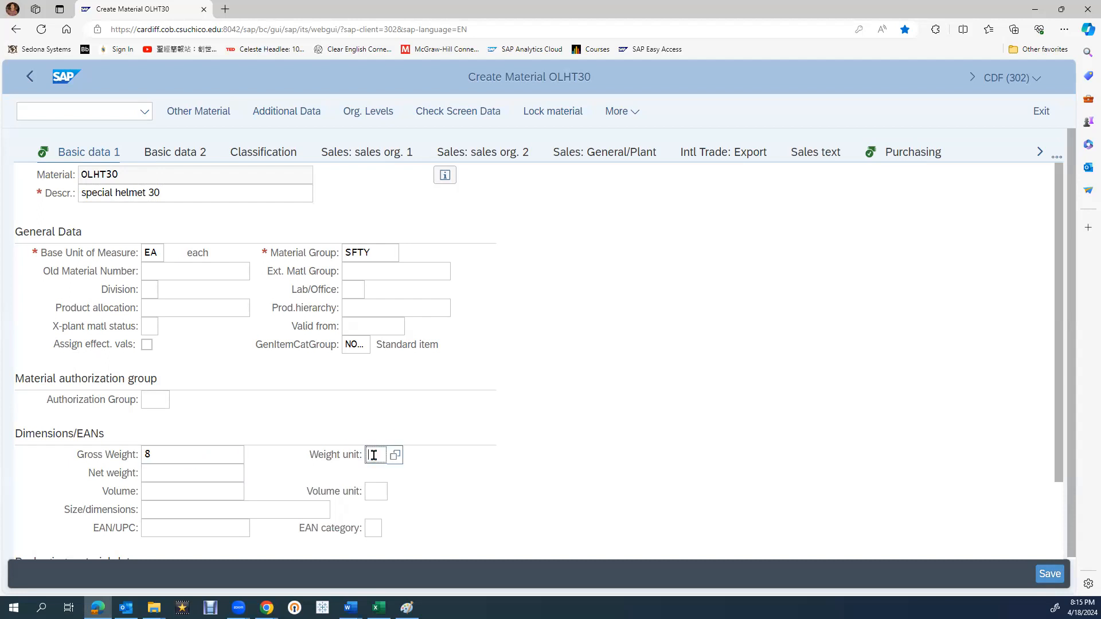
{"action": "type", "text": "oz"}
{"action": "left_click", "coordinate": [499, 477]}
{"action": "left_click", "coordinate": [383, 455]}
Step: Enter a net weight of 9 and confirm the Basic data 1 entries
{"action": "scroll", "coordinate": [550, 465], "scroll_direction": "down", "scroll_amount": 2}
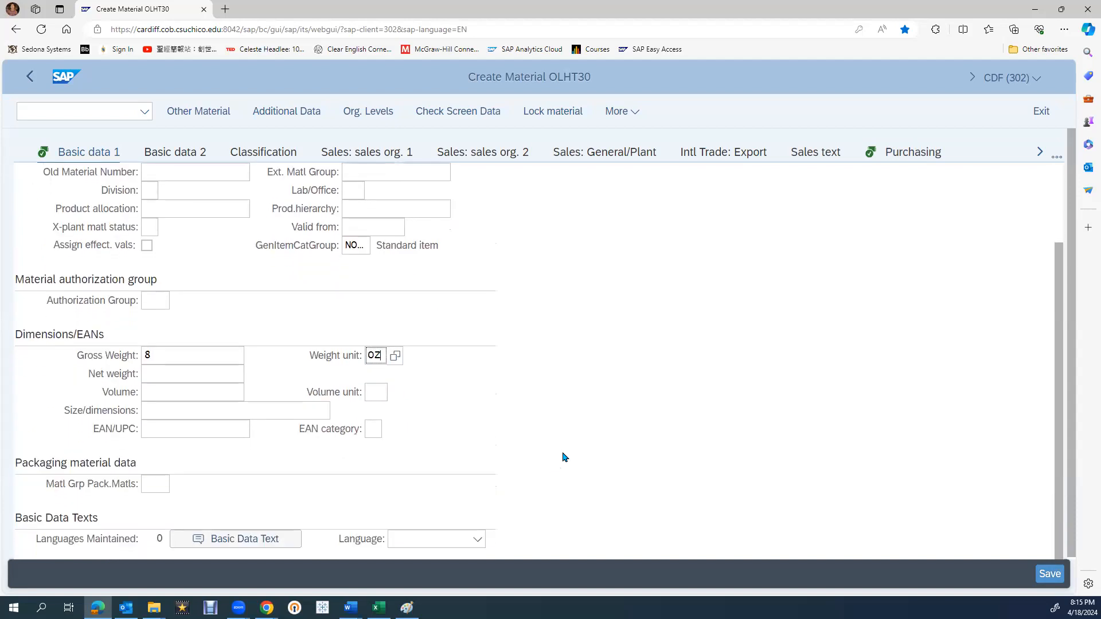
{"action": "left_click", "coordinate": [206, 375]}
{"action": "type", "text": "9"}
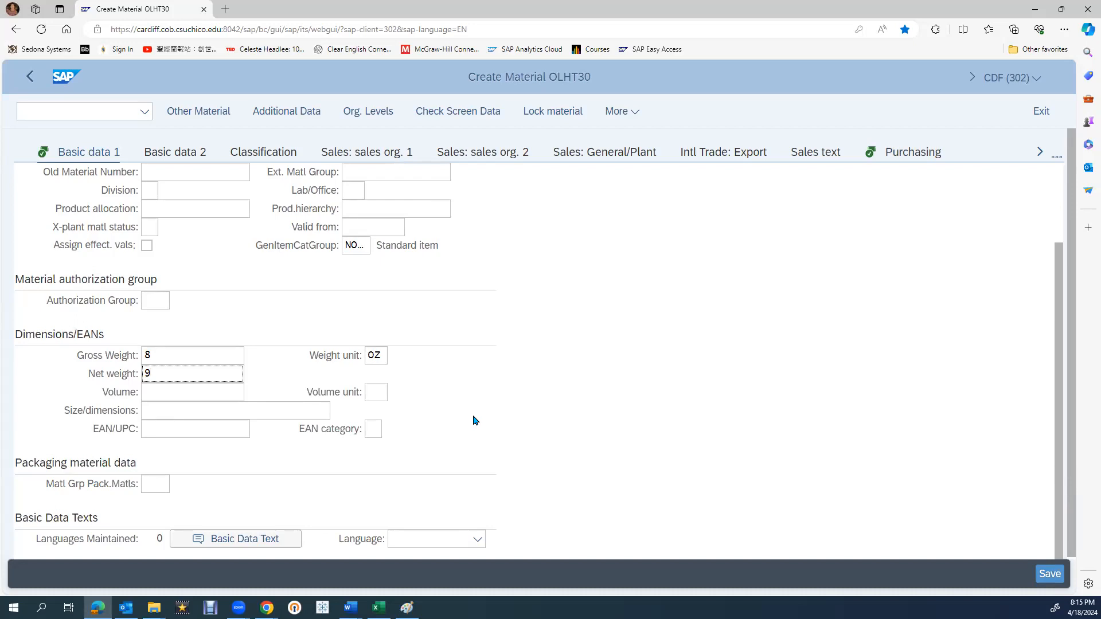
{"action": "key", "text": "Return"}
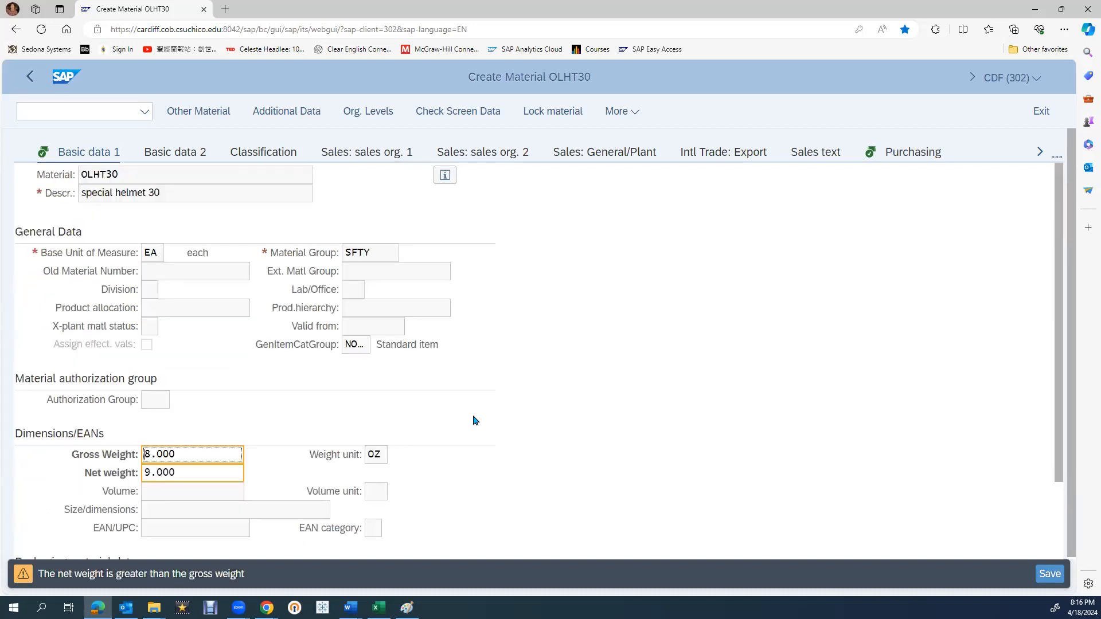
Step: Set the net weight to 8, review the Basic data 1 entries and confirm them
{"action": "scroll", "coordinate": [473, 420], "scroll_direction": "down", "scroll_amount": 2}
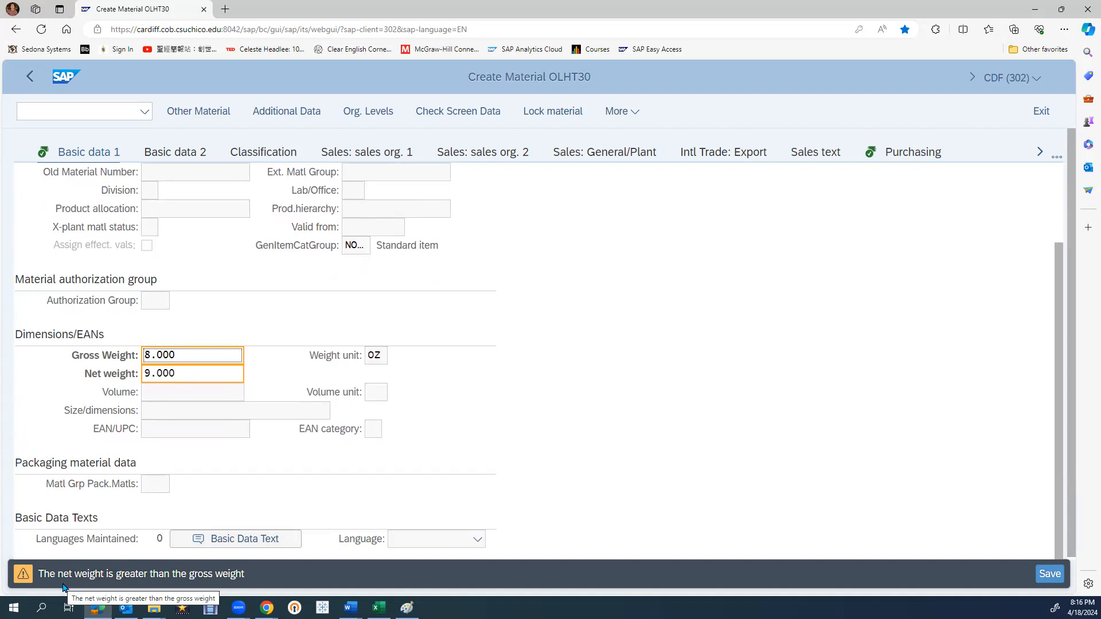
{"action": "left_click", "coordinate": [150, 374]}
{"action": "key", "text": "BackSpace"}
{"action": "type", "text": "8"}
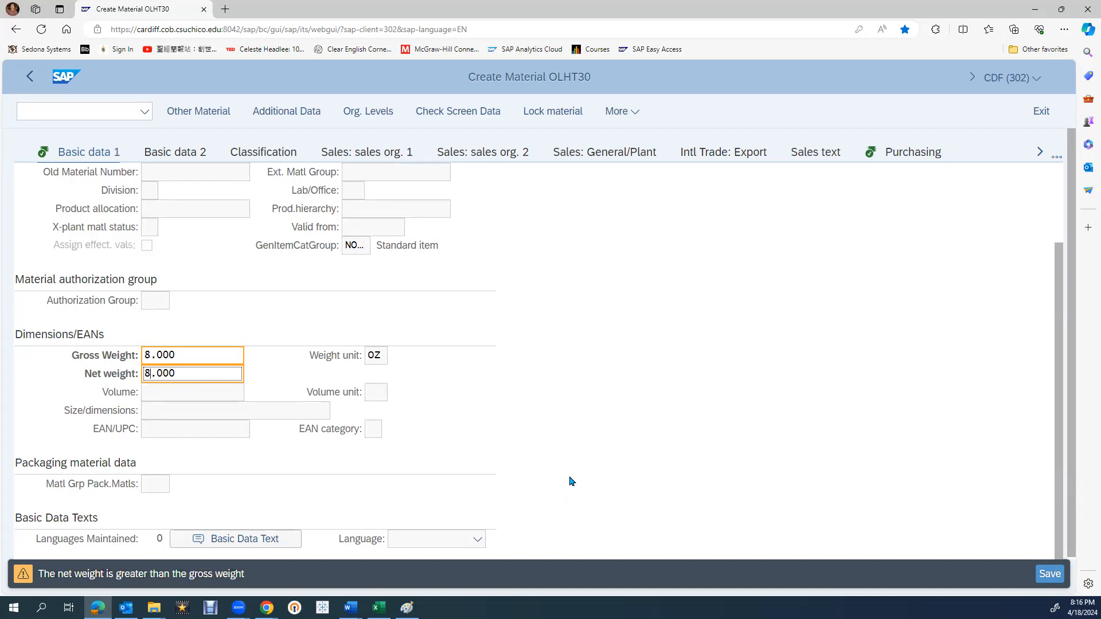
{"action": "scroll", "coordinate": [576, 458], "scroll_direction": "down", "scroll_amount": 1}
{"action": "scroll", "coordinate": [467, 428], "scroll_direction": "up", "scroll_amount": 2}
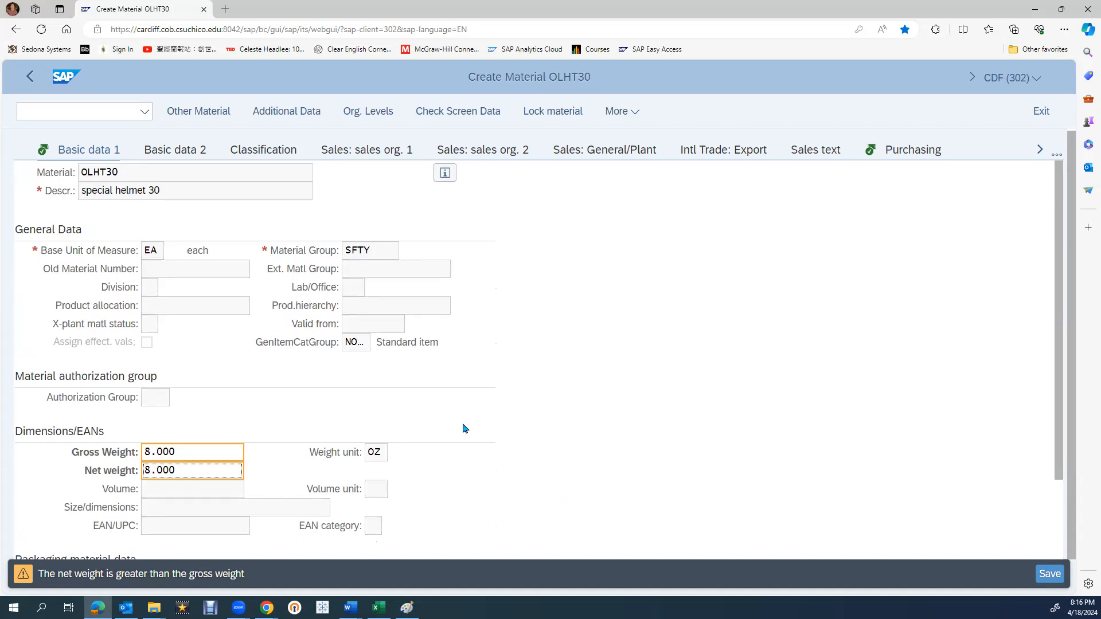
{"action": "scroll", "coordinate": [464, 429], "scroll_direction": "up", "scroll_amount": 1}
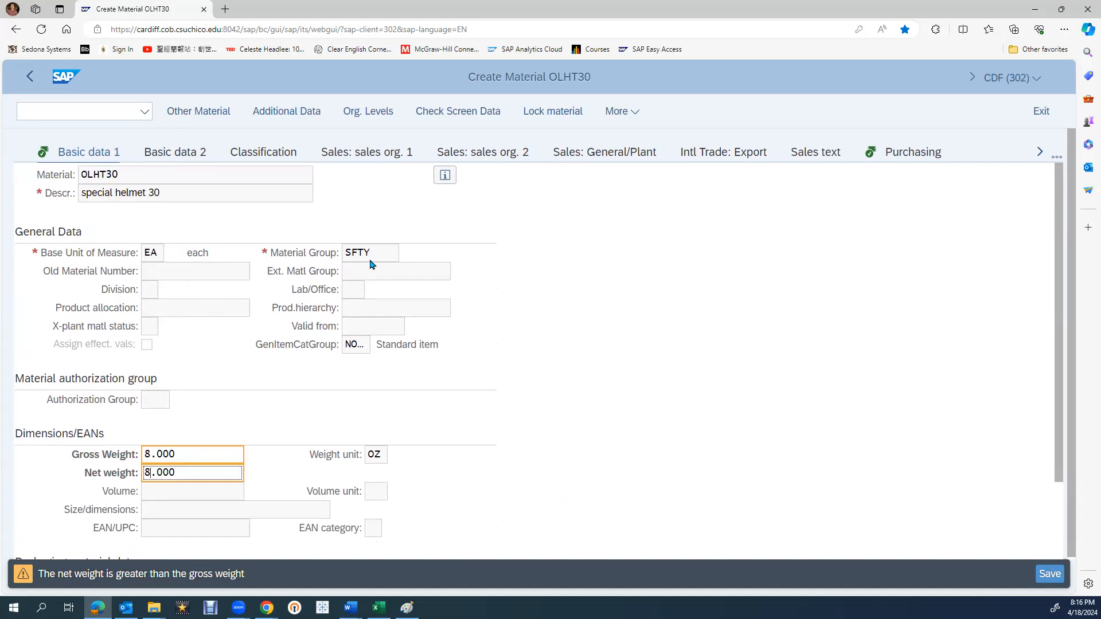
{"action": "scroll", "coordinate": [321, 395], "scroll_direction": "down", "scroll_amount": 1}
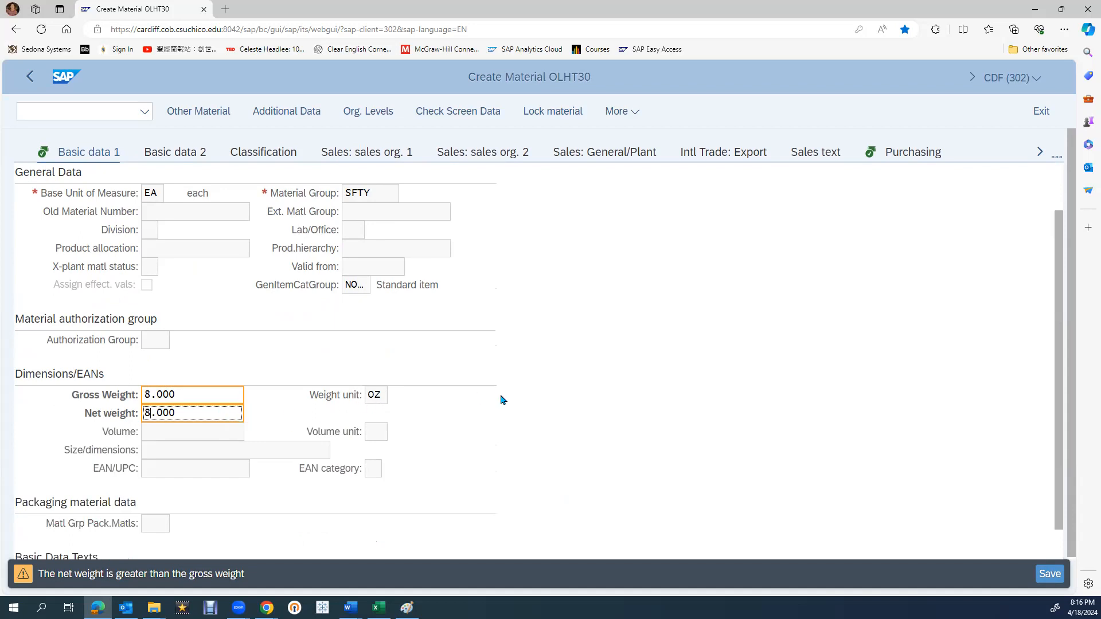
{"action": "key", "text": "Return"}
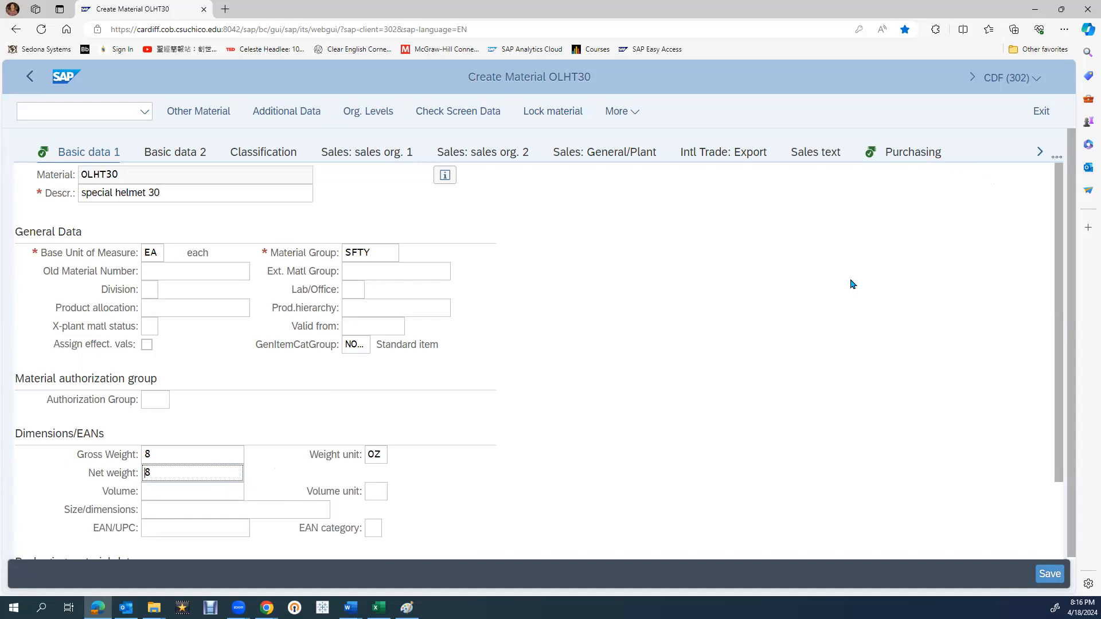
Step: In the Purchasing view, set the purchasing group to N30 (30 North America)
{"action": "left_click", "coordinate": [901, 156]}
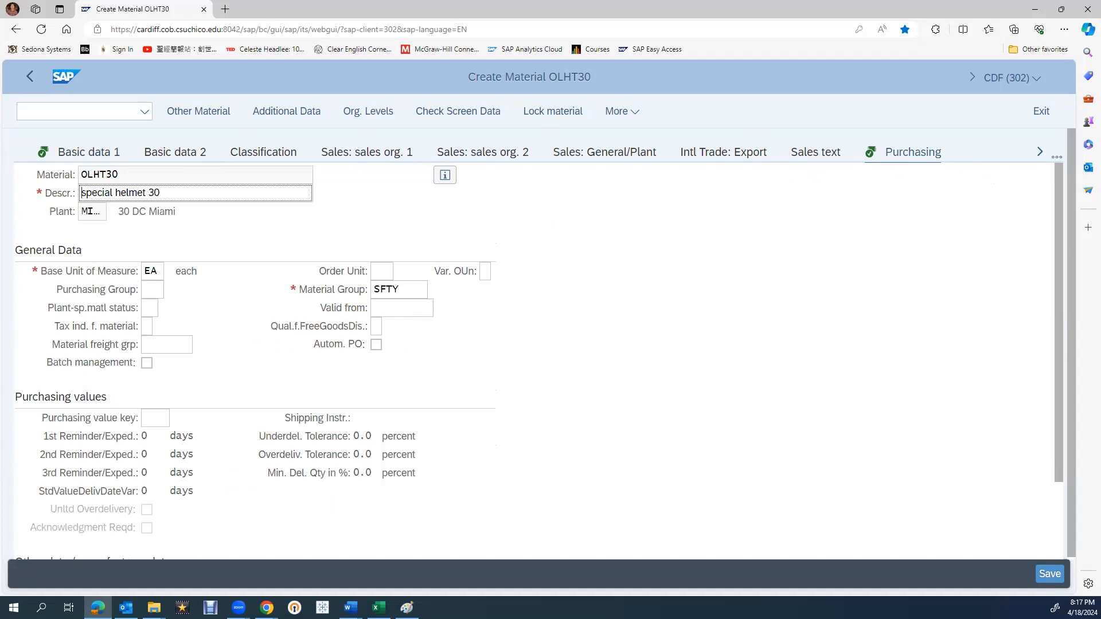
{"action": "left_click", "coordinate": [154, 290]}
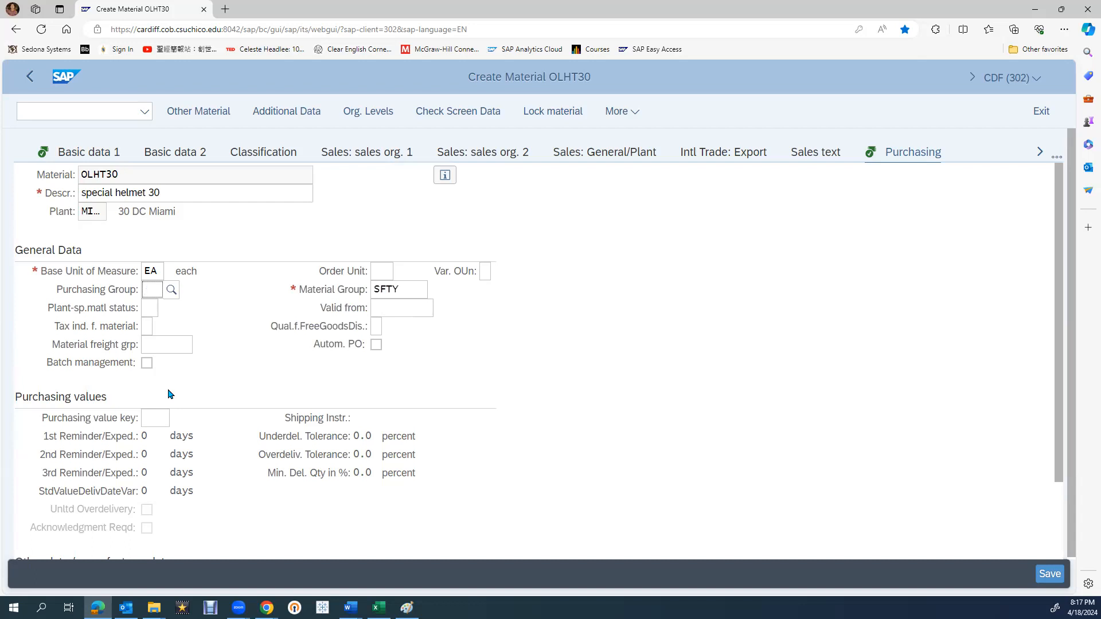
{"action": "type", "text": "n"}
{"action": "key", "text": "BackSpace"}
{"action": "type", "text": "N30"}
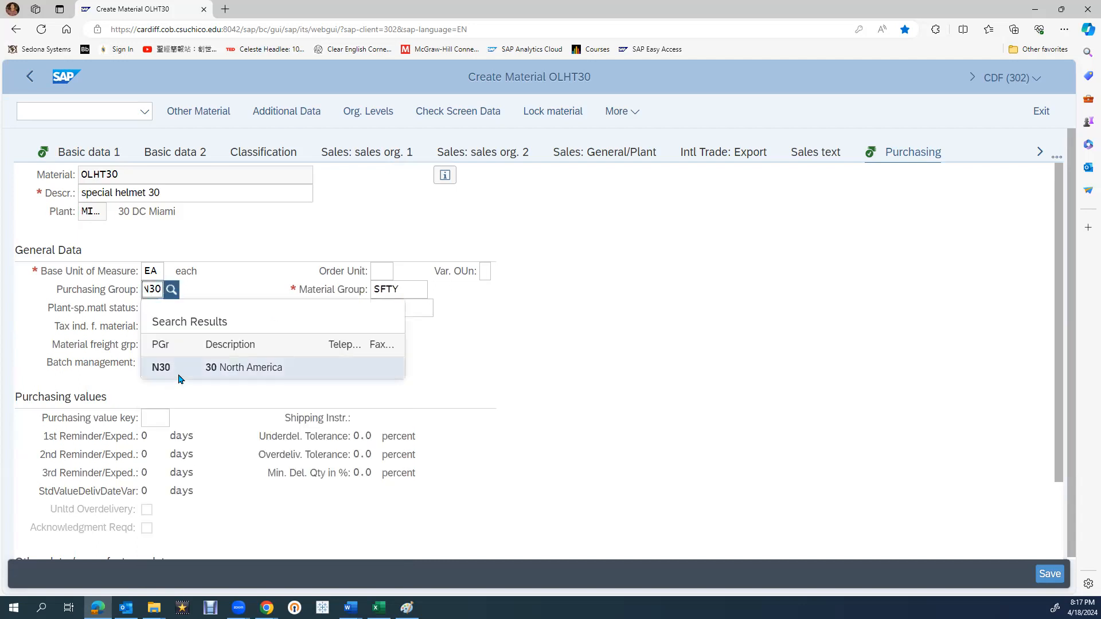
{"action": "left_click", "coordinate": [179, 375]}
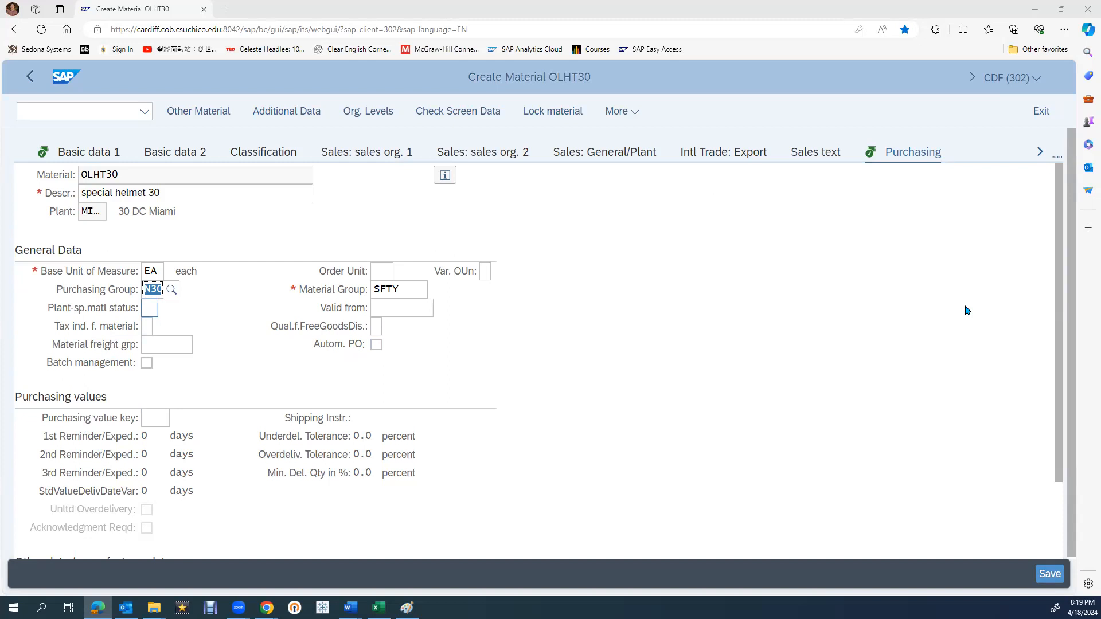
Step: Bring up the Plant data / stor. 1 view and look over its general and shelf life data
{"action": "left_click", "coordinate": [1039, 153]}
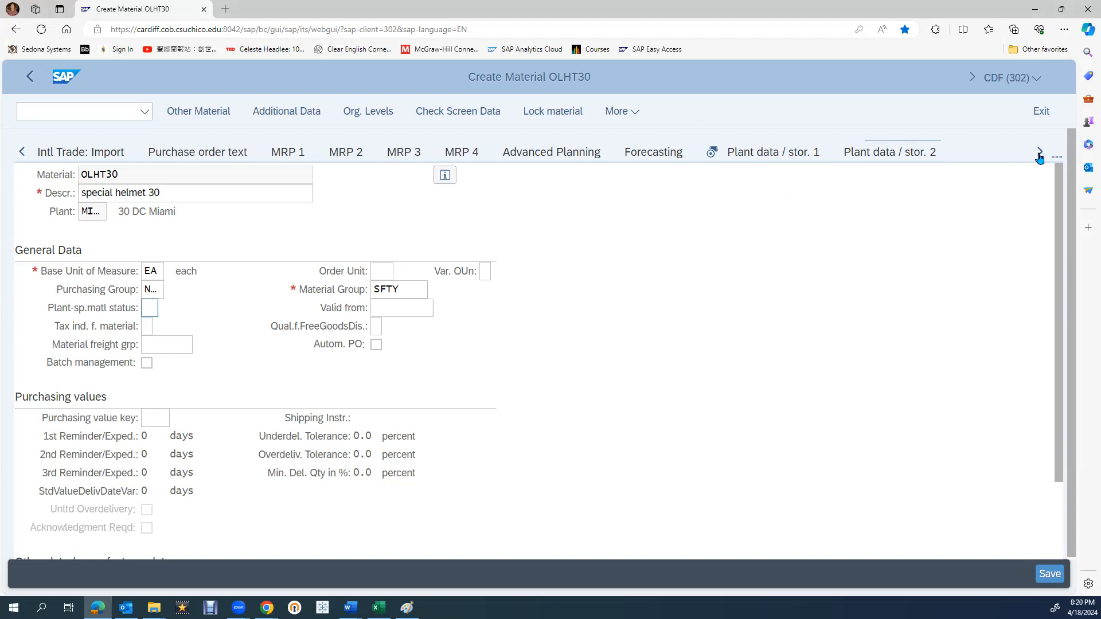
{"action": "left_click", "coordinate": [764, 151]}
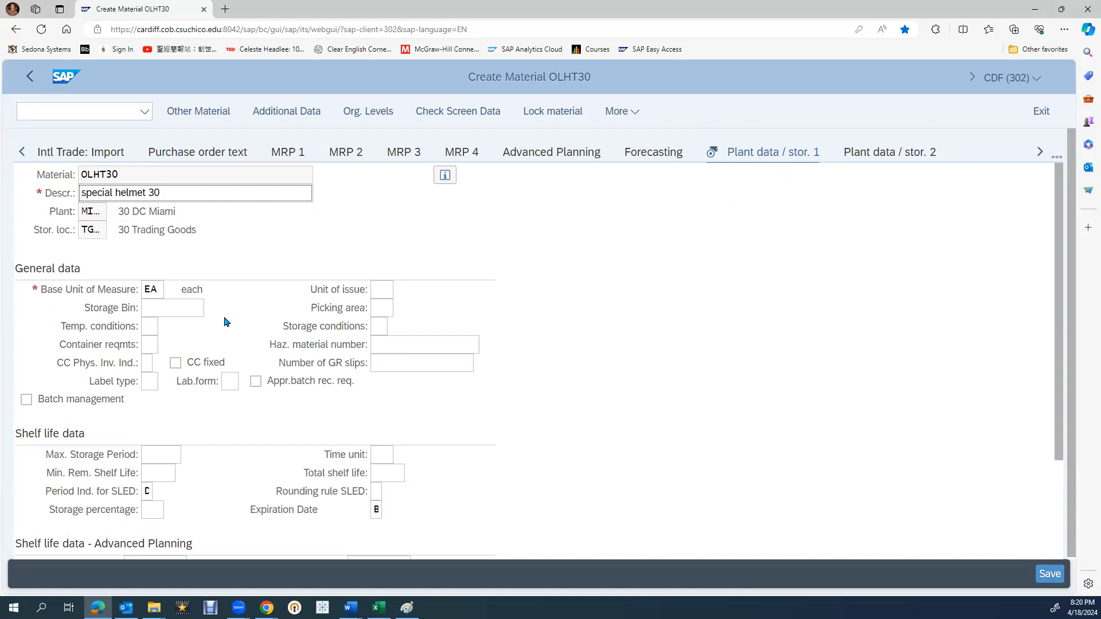
{"action": "left_click", "coordinate": [179, 307]}
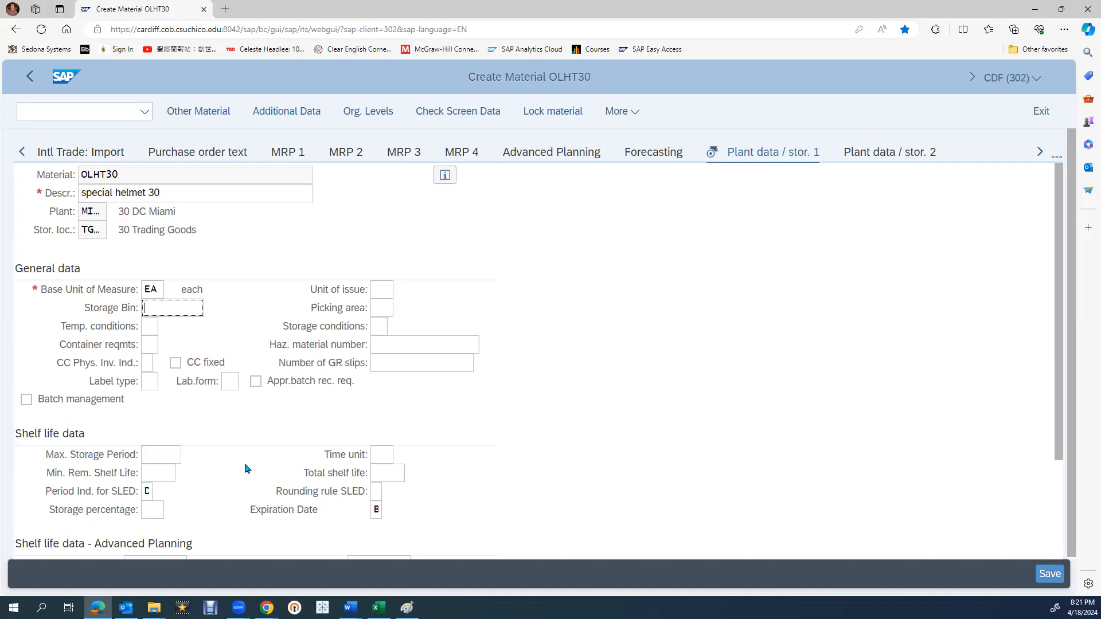
{"action": "left_click", "coordinate": [160, 455]}
{"action": "type", "text": "10"}
{"action": "key", "text": "BackSpace"}
{"action": "key", "text": "BackSpace"}
Step: In the Accounting 1 view, enter a periodic unit price of 30 USD
{"action": "left_click", "coordinate": [1038, 154]}
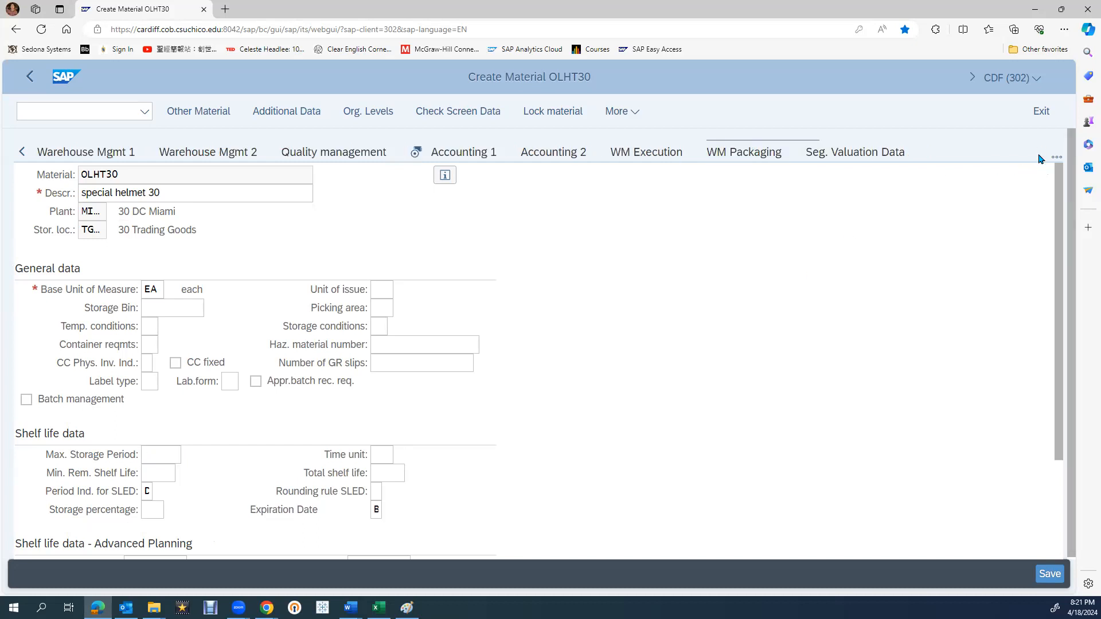
{"action": "left_click", "coordinate": [489, 160]}
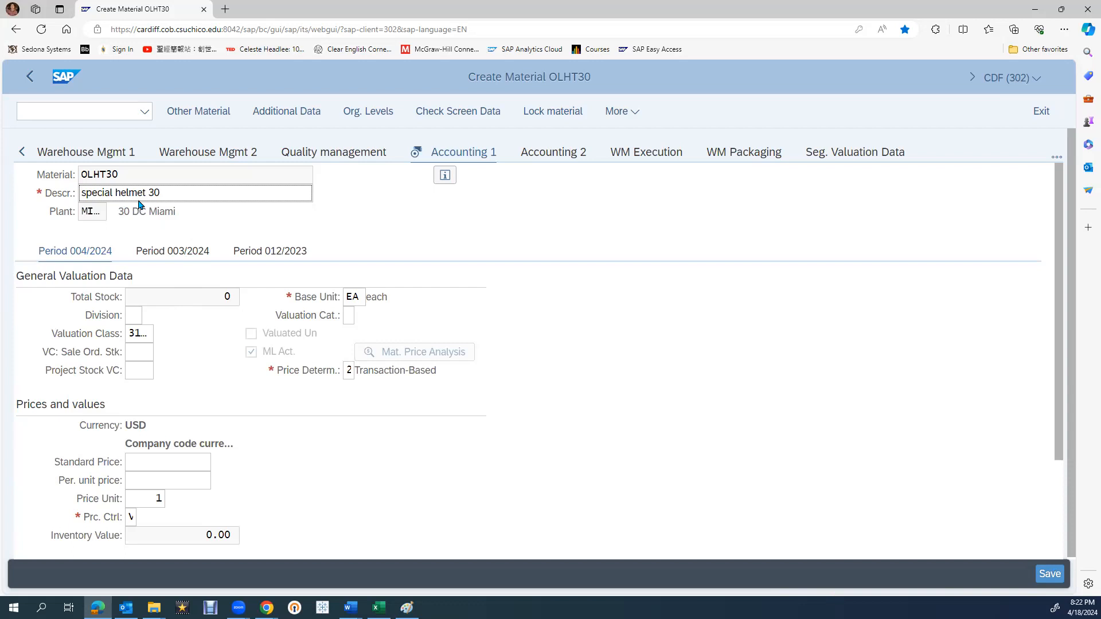
{"action": "scroll", "coordinate": [241, 347], "scroll_direction": "down", "scroll_amount": 2}
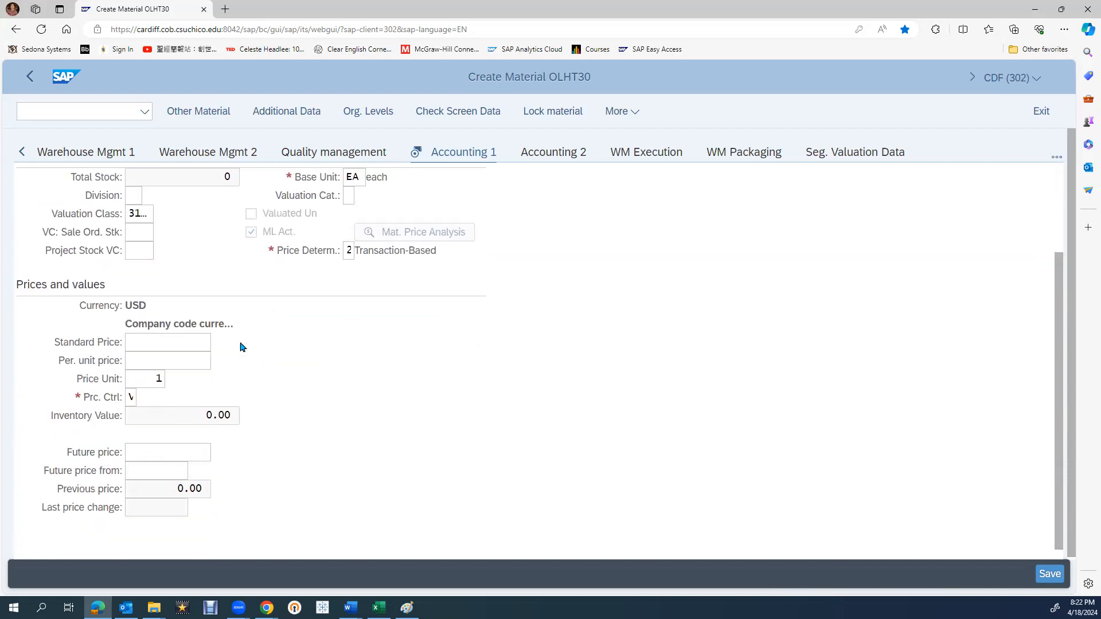
{"action": "left_click", "coordinate": [191, 330]}
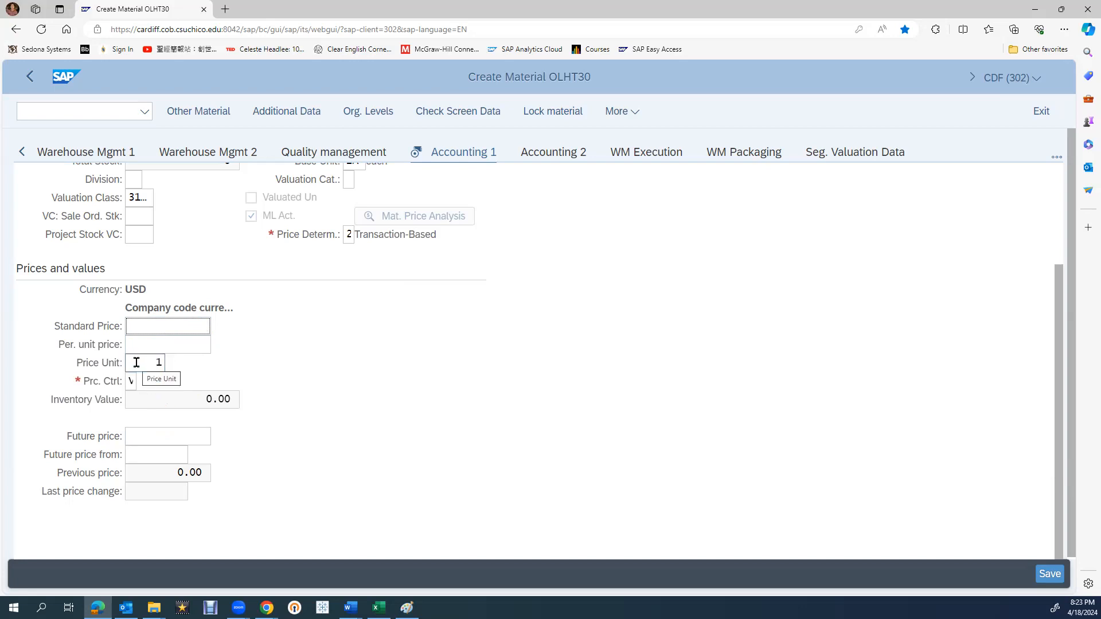
{"action": "key", "text": "Tab"}
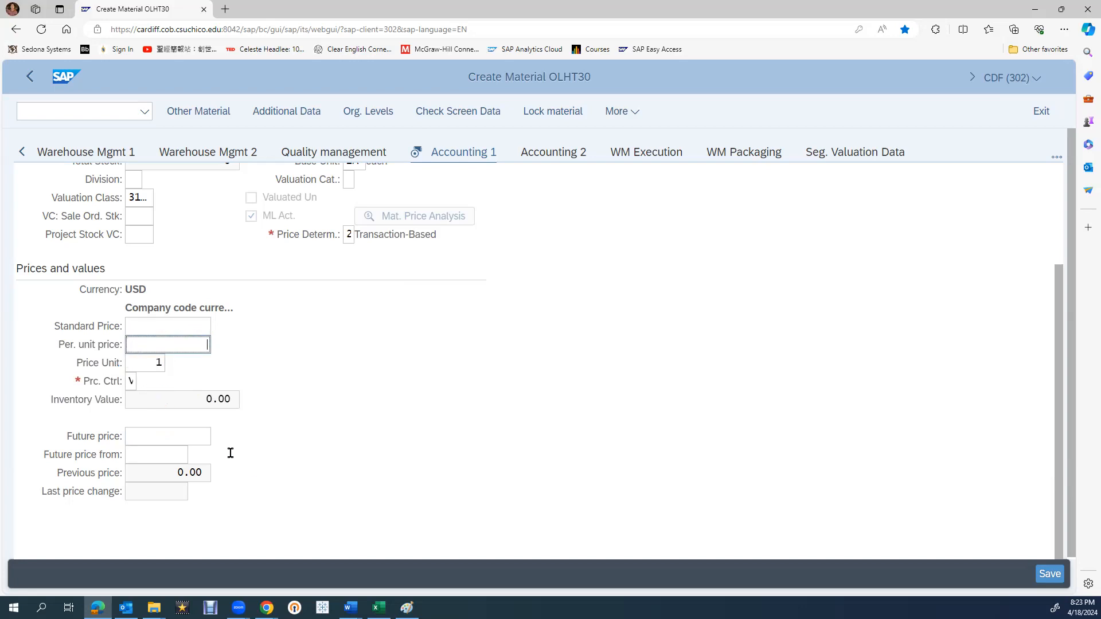
{"action": "type", "text": "30"}
{"action": "left_click", "coordinate": [164, 325]}
Step: Set the price control to V, moving average price/periodic unit price, from the list of possible values
{"action": "left_click", "coordinate": [130, 380]}
{"action": "type", "text": "V"}
{"action": "left_click", "coordinate": [129, 381]}
{"action": "left_click", "coordinate": [144, 382]}
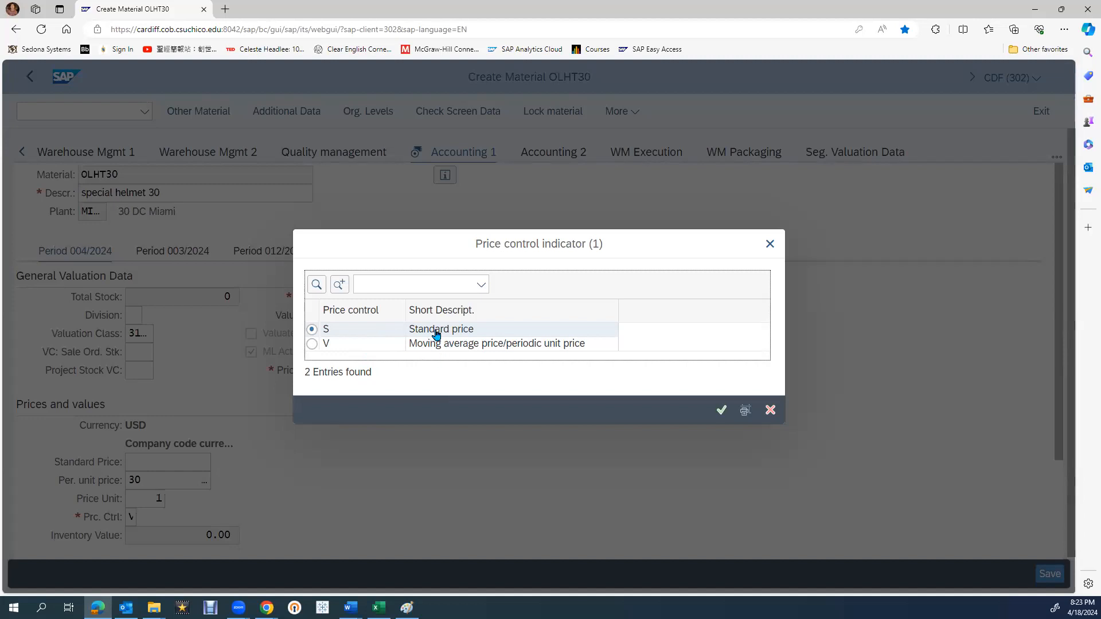
{"action": "left_click", "coordinate": [310, 344]}
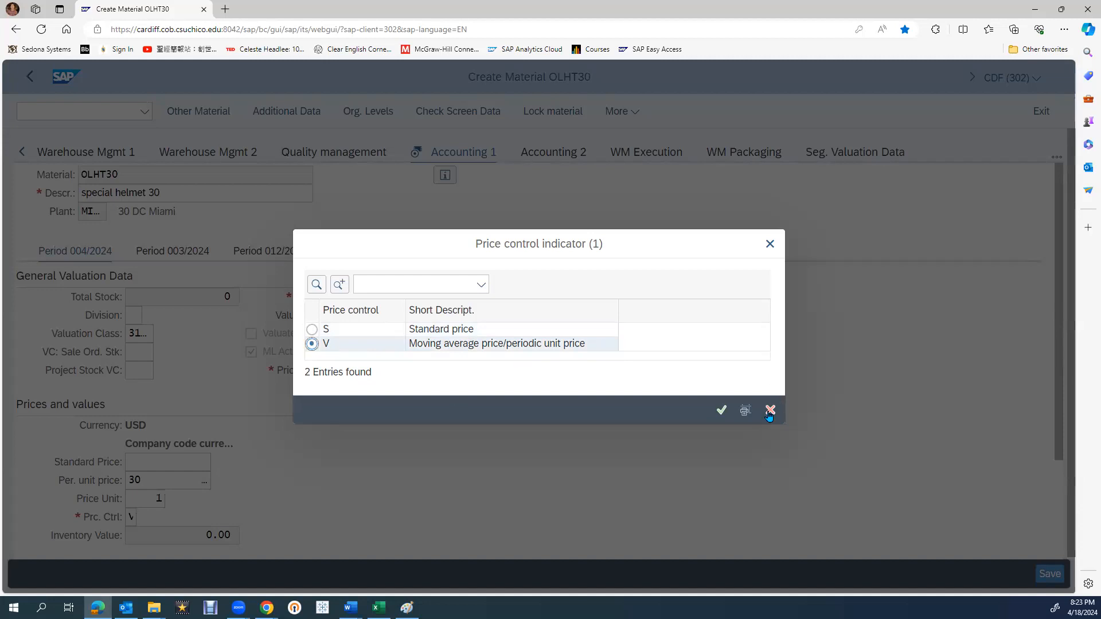
{"action": "left_click", "coordinate": [717, 419]}
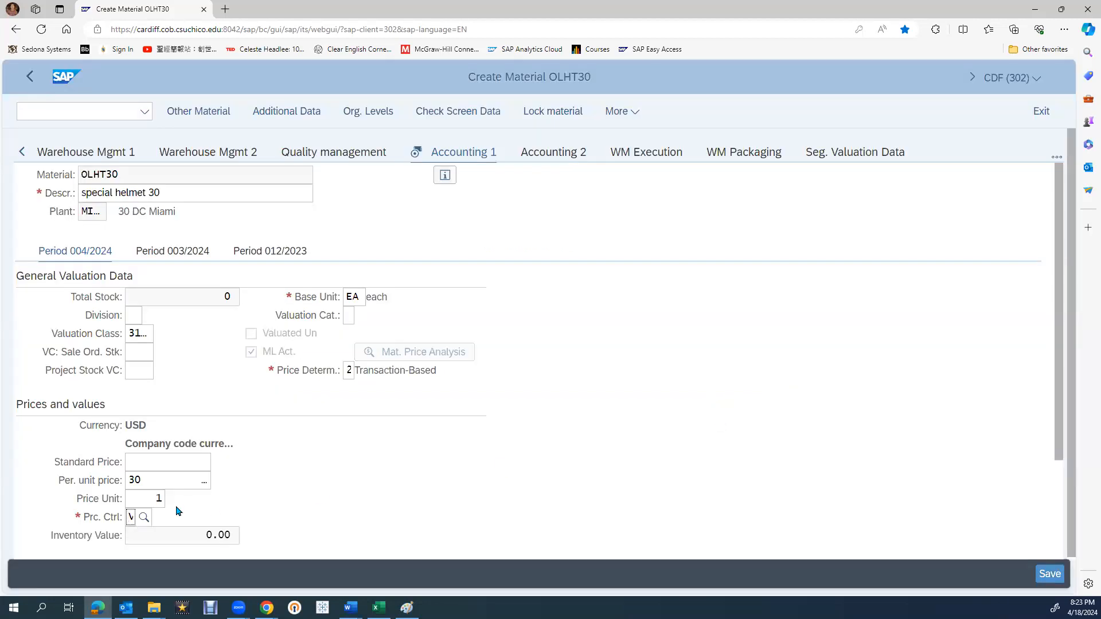
Step: Review the general valuation data and the prices and values in the Accounting 1 view
{"action": "scroll", "coordinate": [331, 418], "scroll_direction": "down", "scroll_amount": 3}
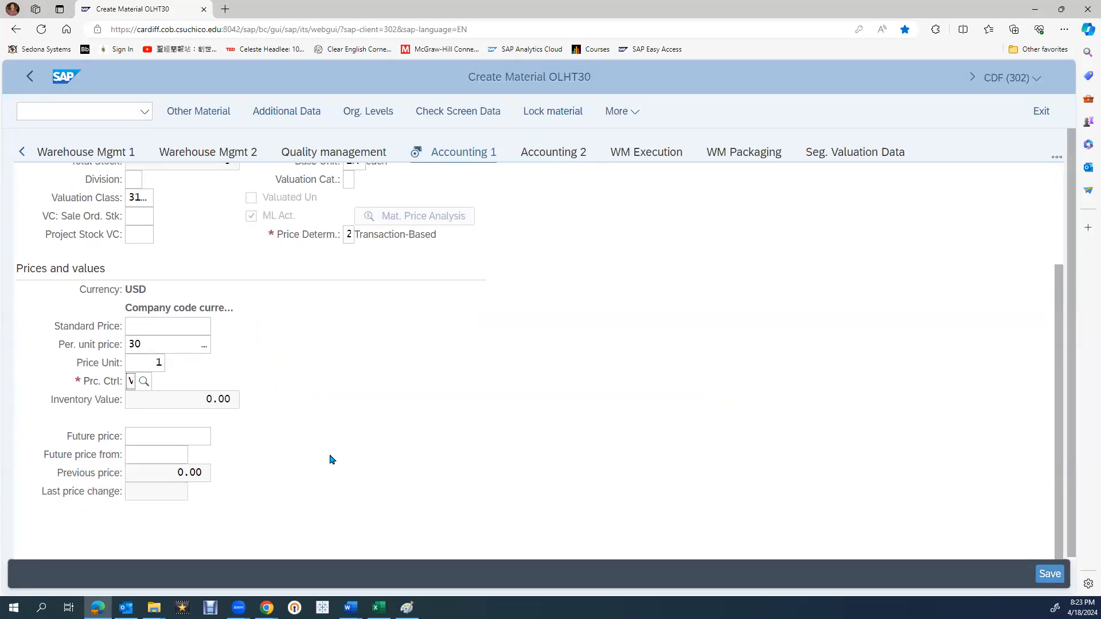
{"action": "scroll", "coordinate": [339, 434], "scroll_direction": "up", "scroll_amount": 2}
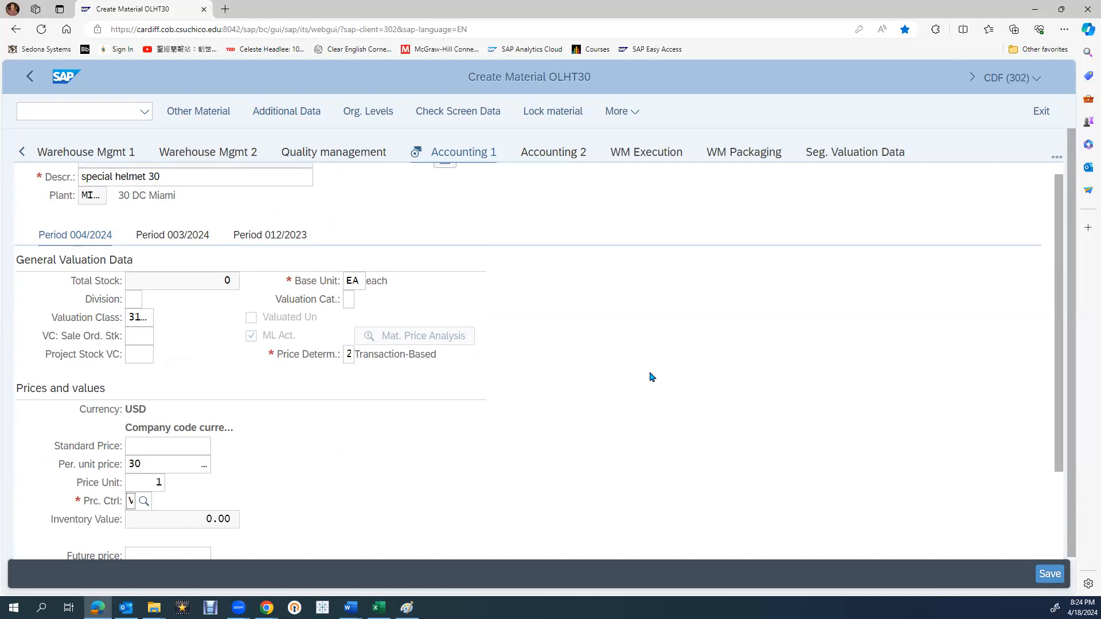
{"action": "type", "text": "MM"}
{"action": "scroll", "coordinate": [199, 462], "scroll_direction": "down", "scroll_amount": 2}
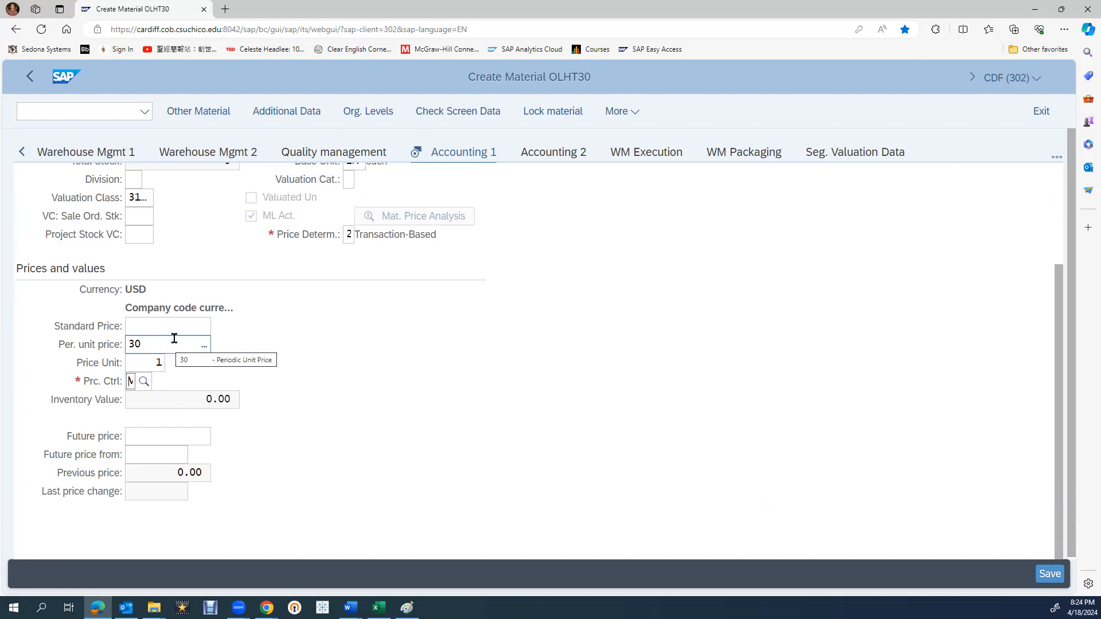
{"action": "left_click", "coordinate": [179, 331]}
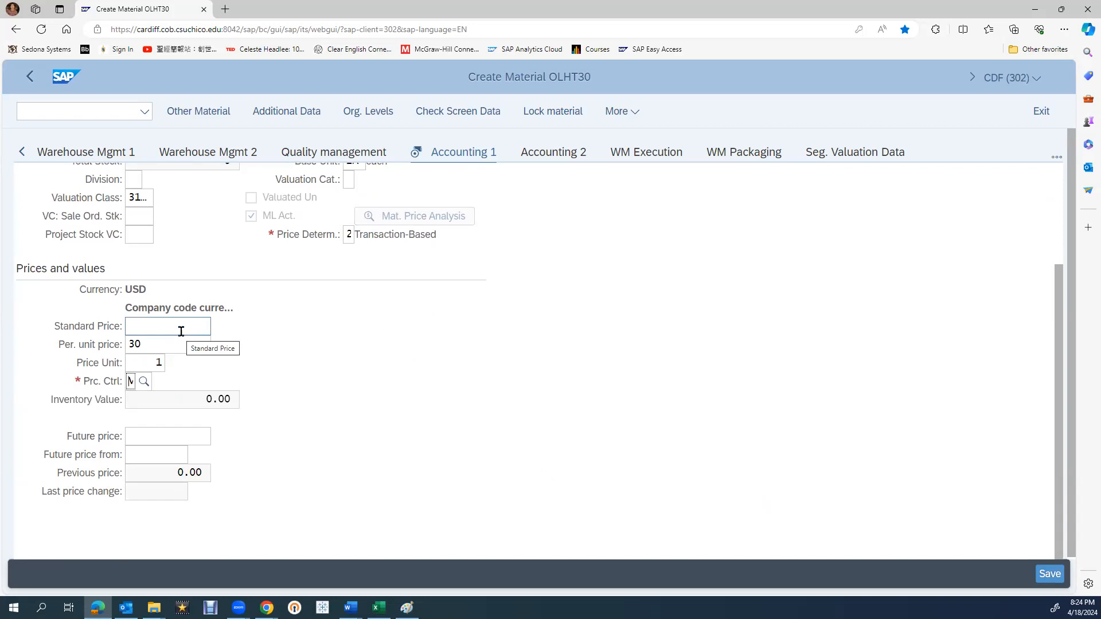
{"action": "left_click", "coordinate": [175, 344]}
{"action": "scroll", "coordinate": [476, 383], "scroll_direction": "up", "scroll_amount": 4}
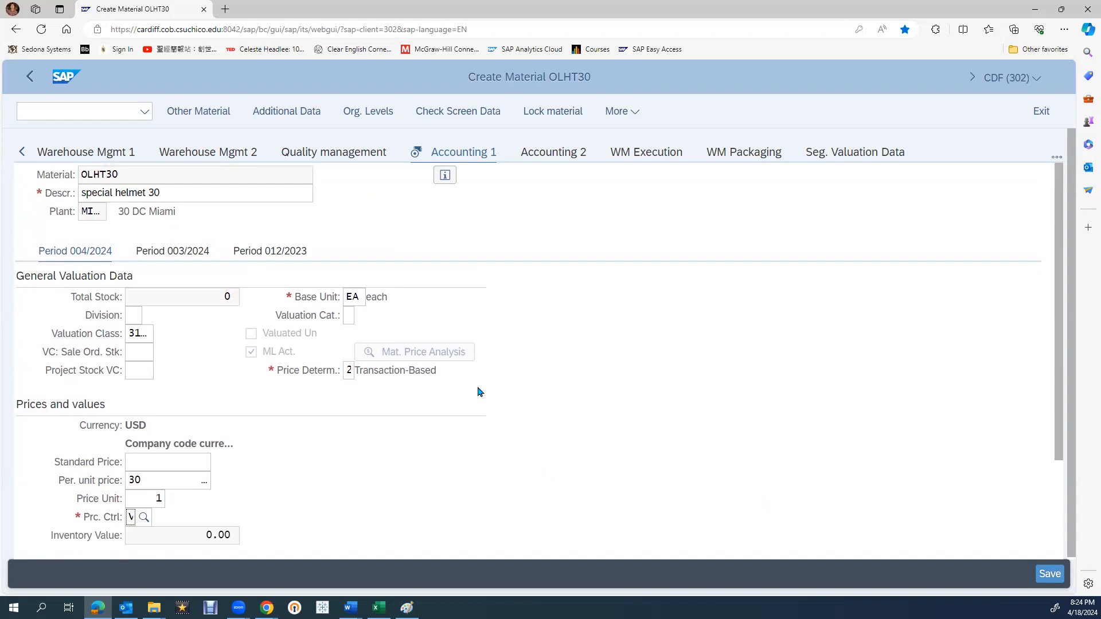
Step: Save the material OLHT30 and leave the material creation transaction
{"action": "left_click", "coordinate": [1045, 573]}
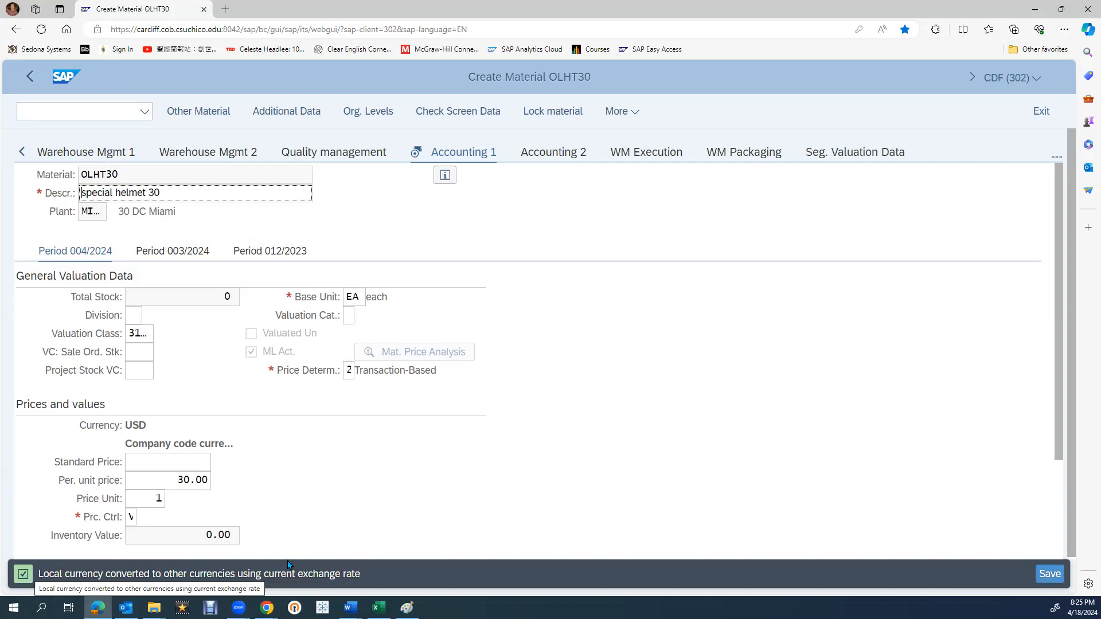
{"action": "left_click", "coordinate": [1051, 578]}
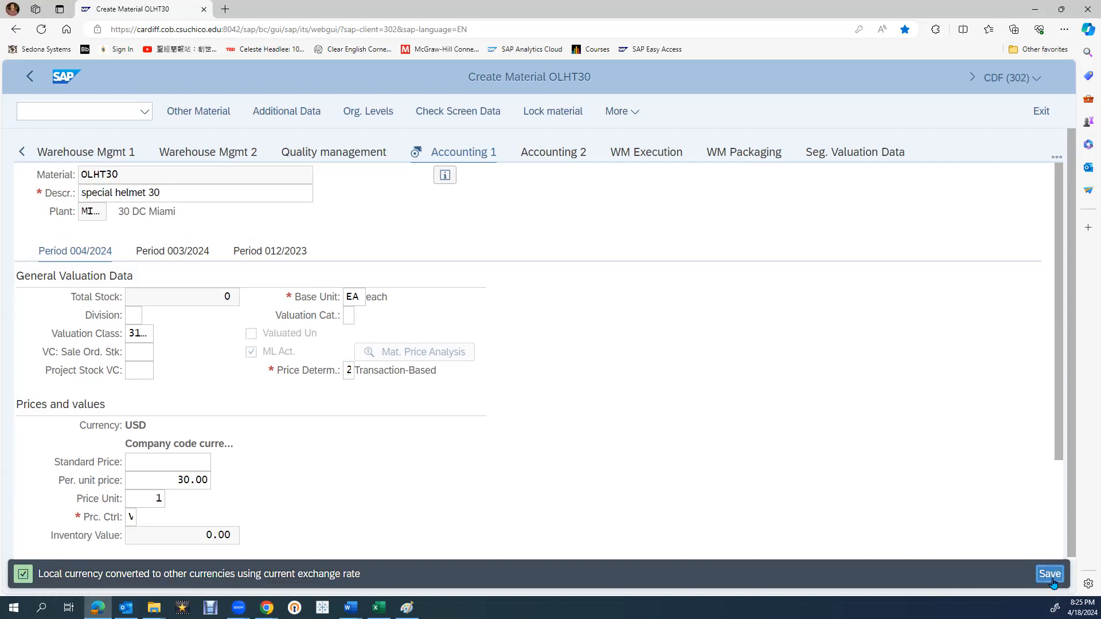
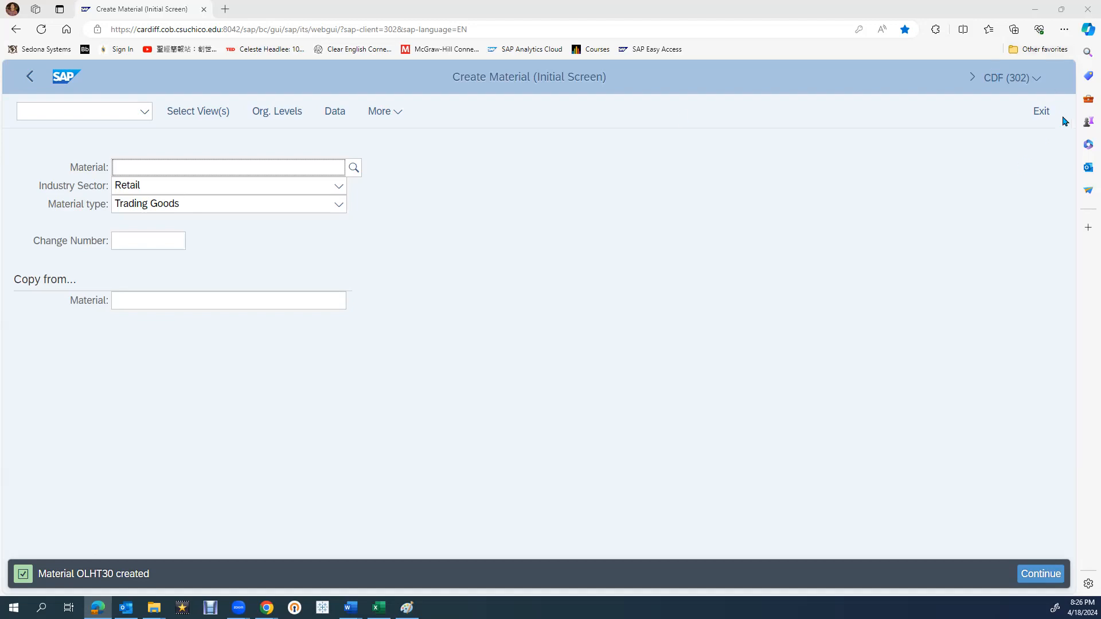
{"action": "left_click", "coordinate": [1042, 111]}
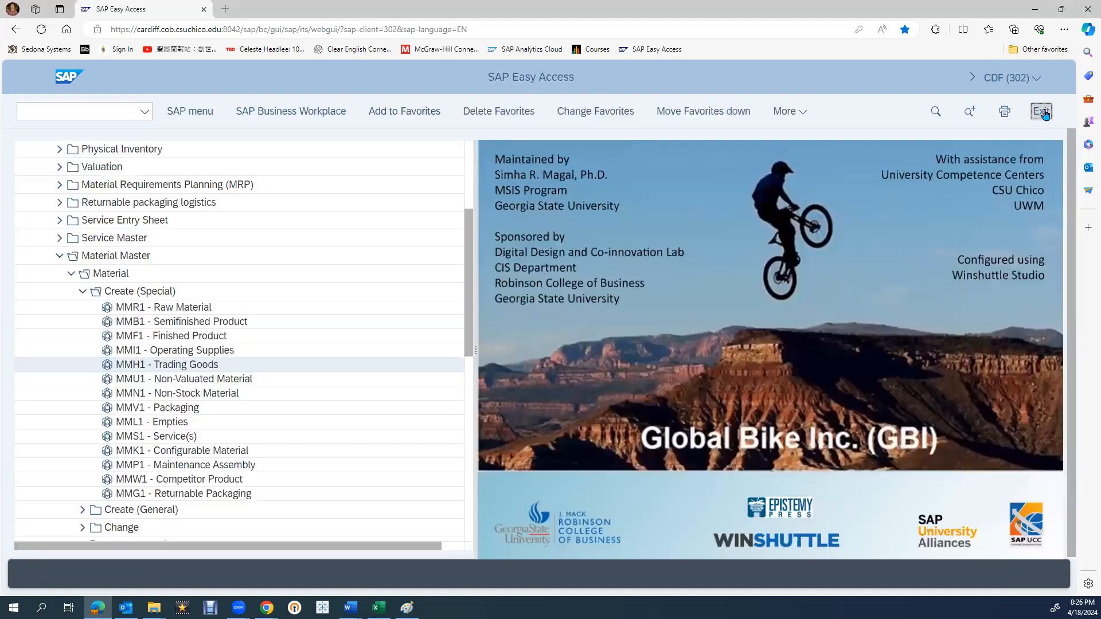
Step: Start the BP transaction to maintain business partners and hide the locator area
{"action": "scroll", "coordinate": [81, 207], "scroll_direction": "up", "scroll_amount": 1}
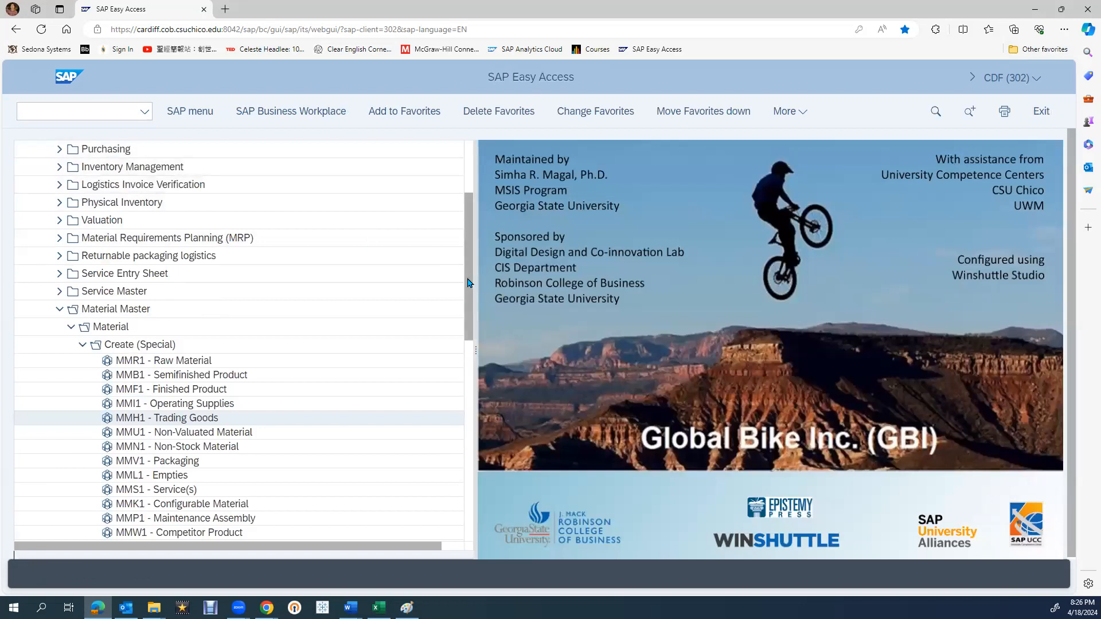
{"action": "scroll", "coordinate": [467, 213], "scroll_direction": "up", "scroll_amount": 3}
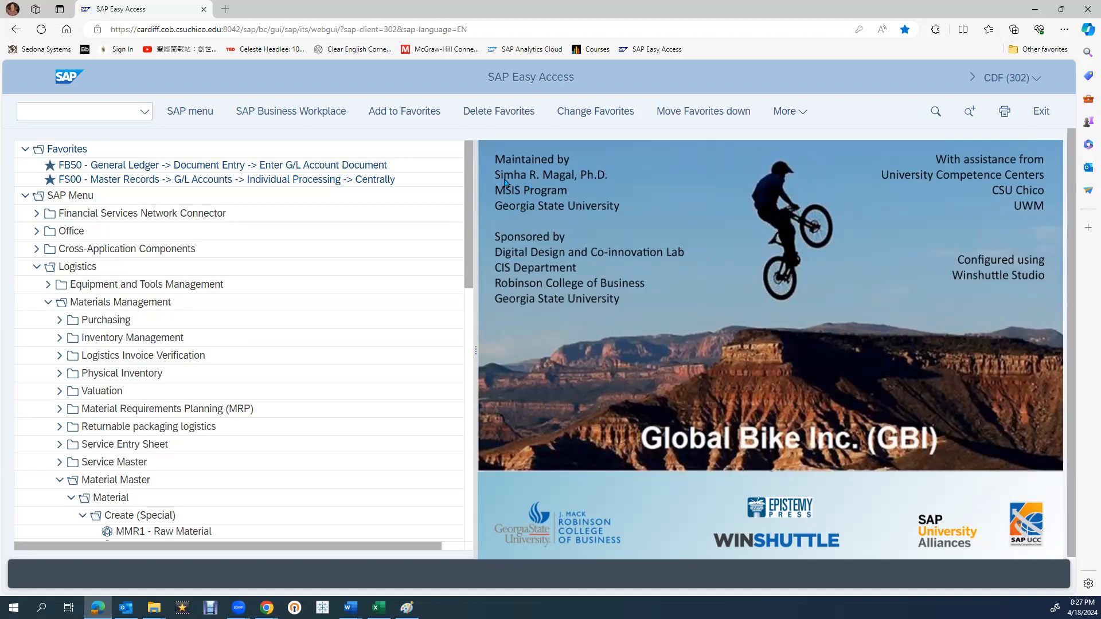
{"action": "left_click", "coordinate": [96, 117]}
{"action": "type", "text": "bp"}
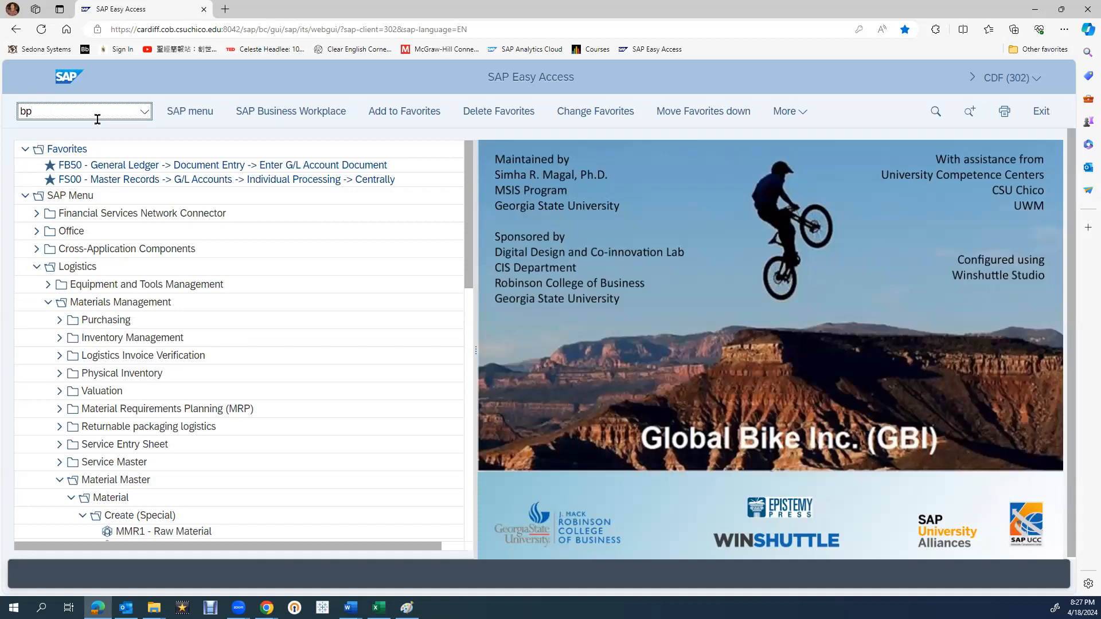
{"action": "key", "text": "Return"}
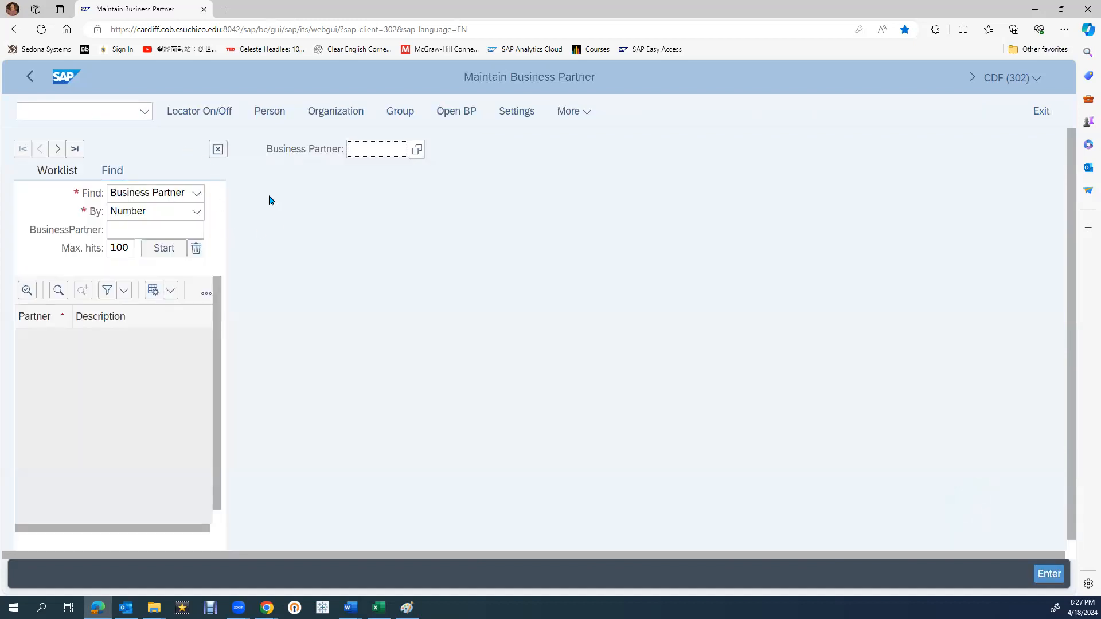
{"action": "left_click", "coordinate": [218, 150]}
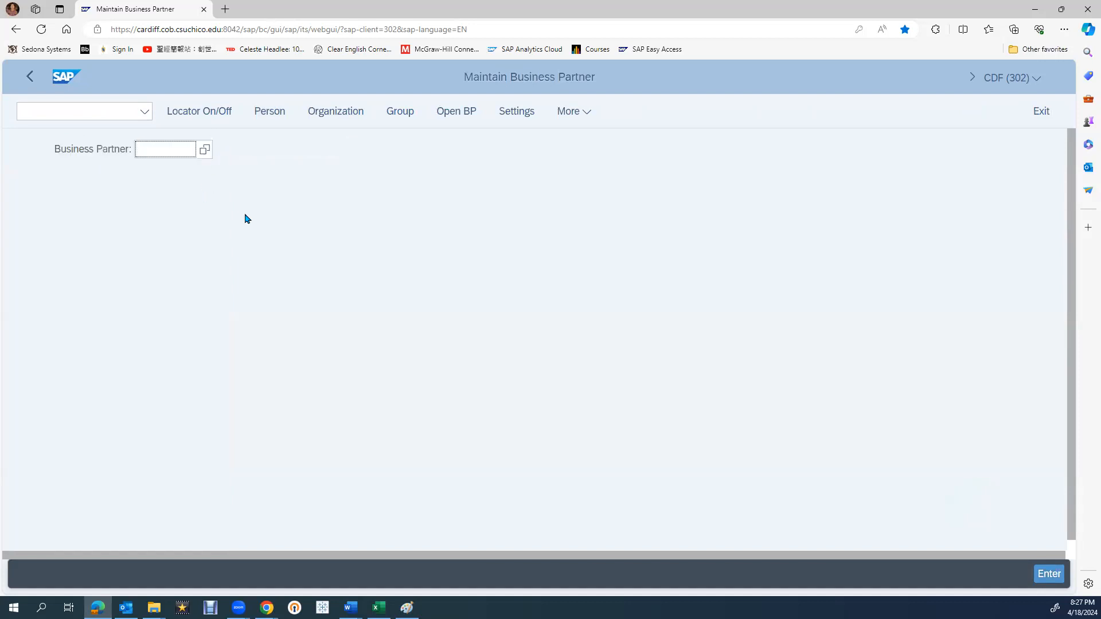
Step: Begin a new organization with its business partner number, create it in the FI Vendor FLVN00 role and choose the External Number Assignment grouping
{"action": "left_click", "coordinate": [331, 115]}
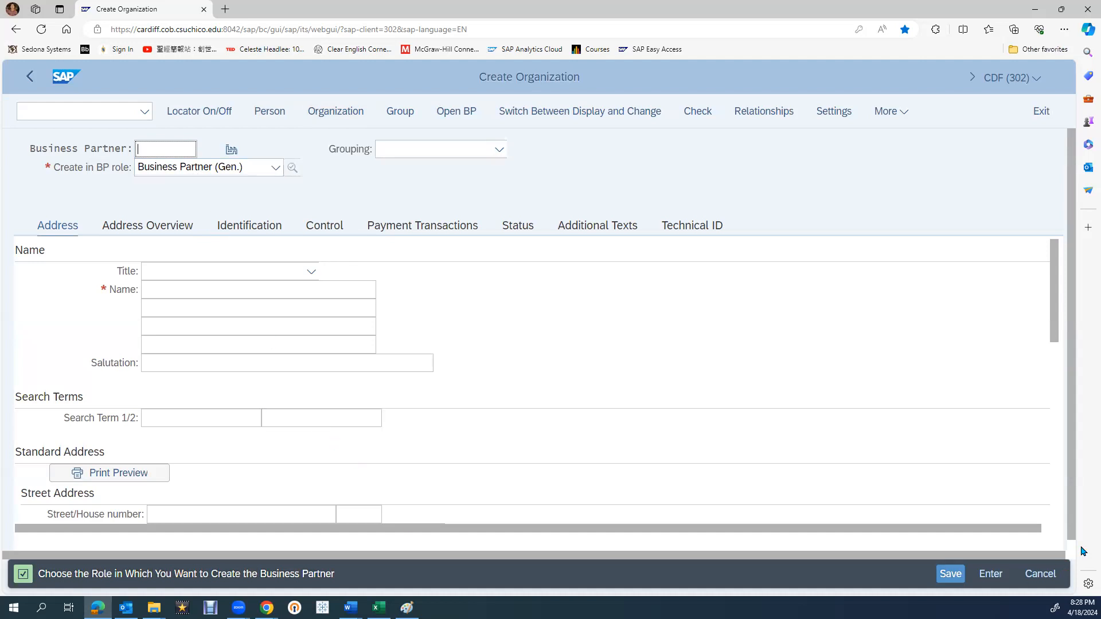
{"action": "type", "text": "714030"}
{"action": "left_click", "coordinate": [262, 171]}
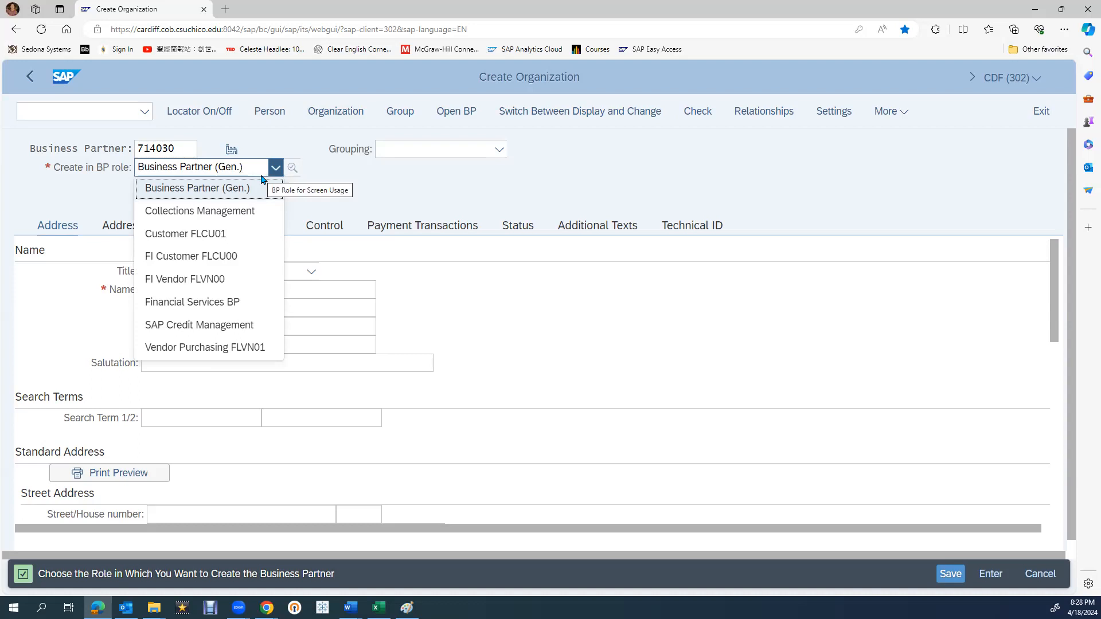
{"action": "left_click", "coordinate": [216, 286]}
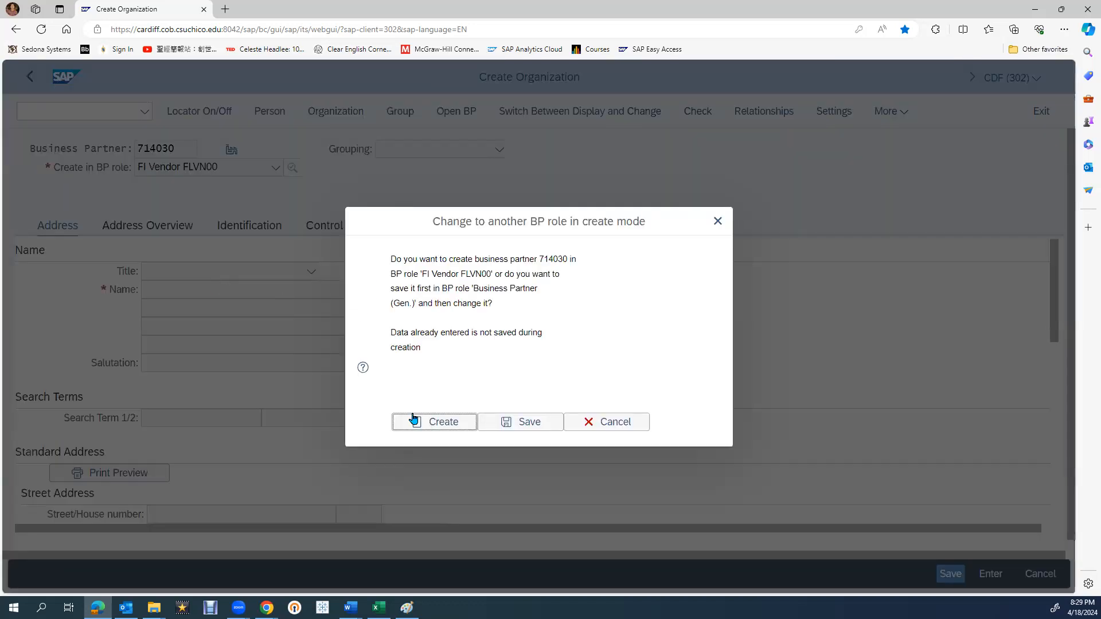
{"action": "left_click", "coordinate": [436, 423]}
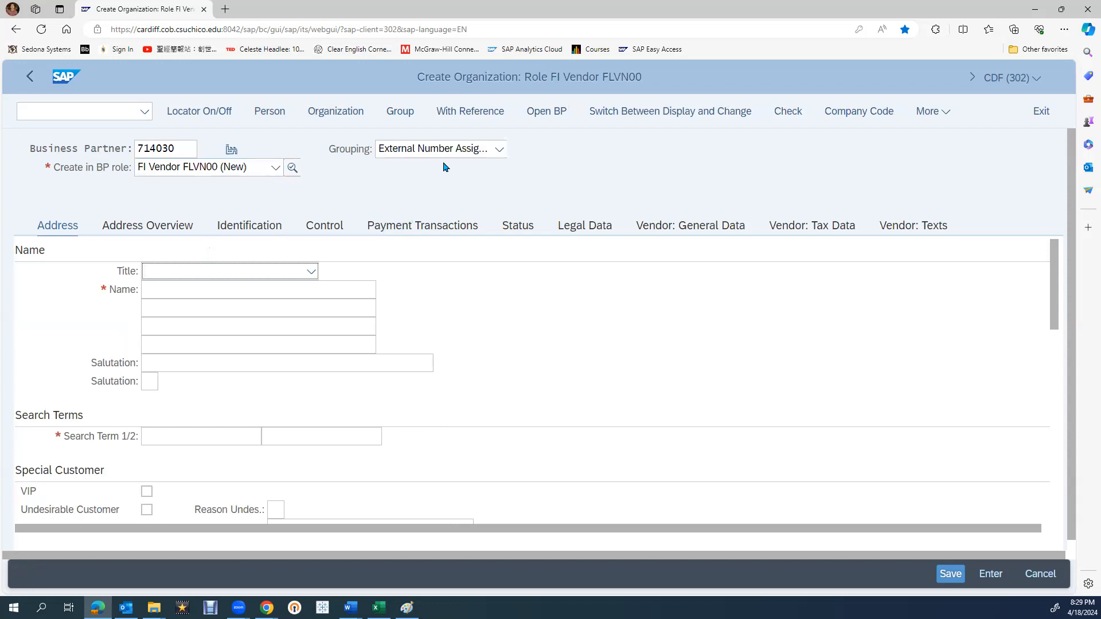
{"action": "left_click", "coordinate": [496, 150]}
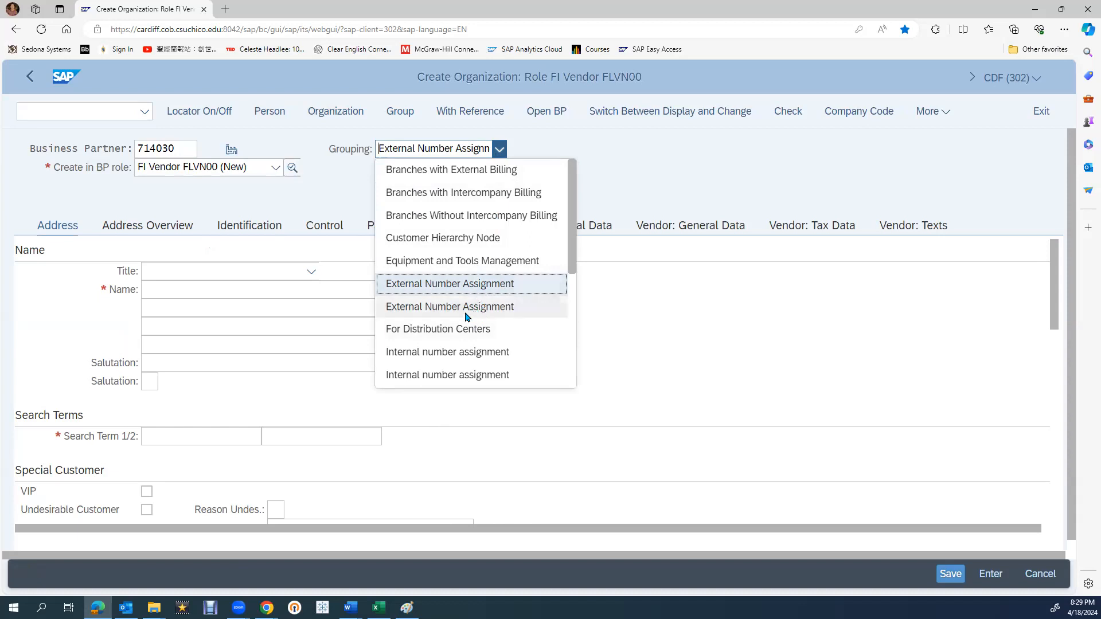
{"action": "left_click", "coordinate": [490, 287]}
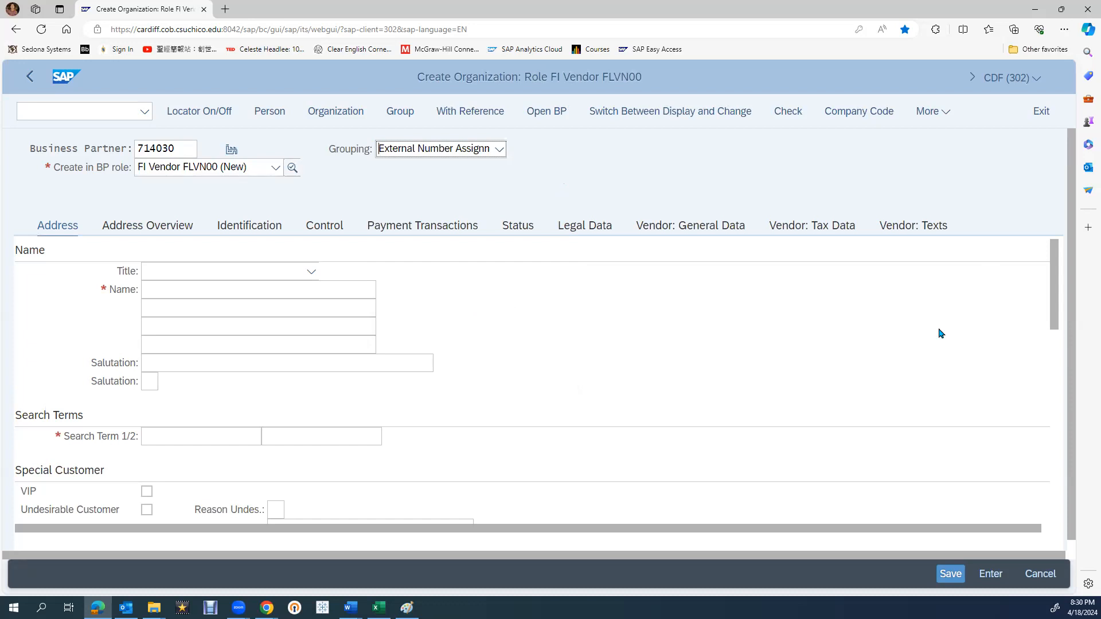
Step: Set the organization's title to Company, its name to WANG 30 and its first search term to 30
{"action": "left_click", "coordinate": [230, 289]}
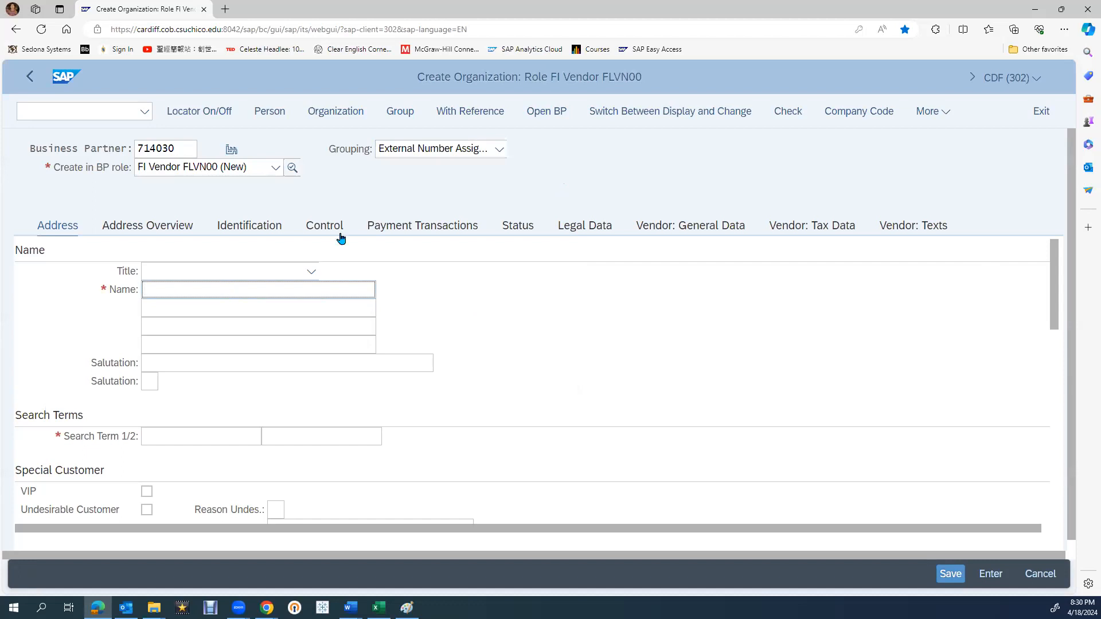
{"action": "left_click", "coordinate": [299, 277]}
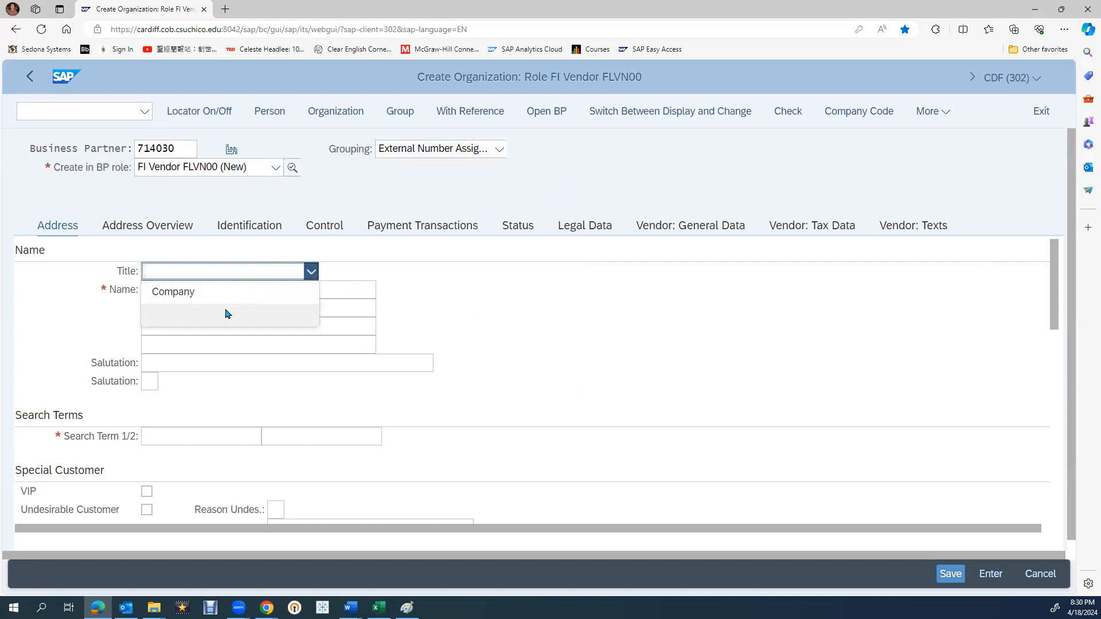
{"action": "left_click", "coordinate": [201, 294]}
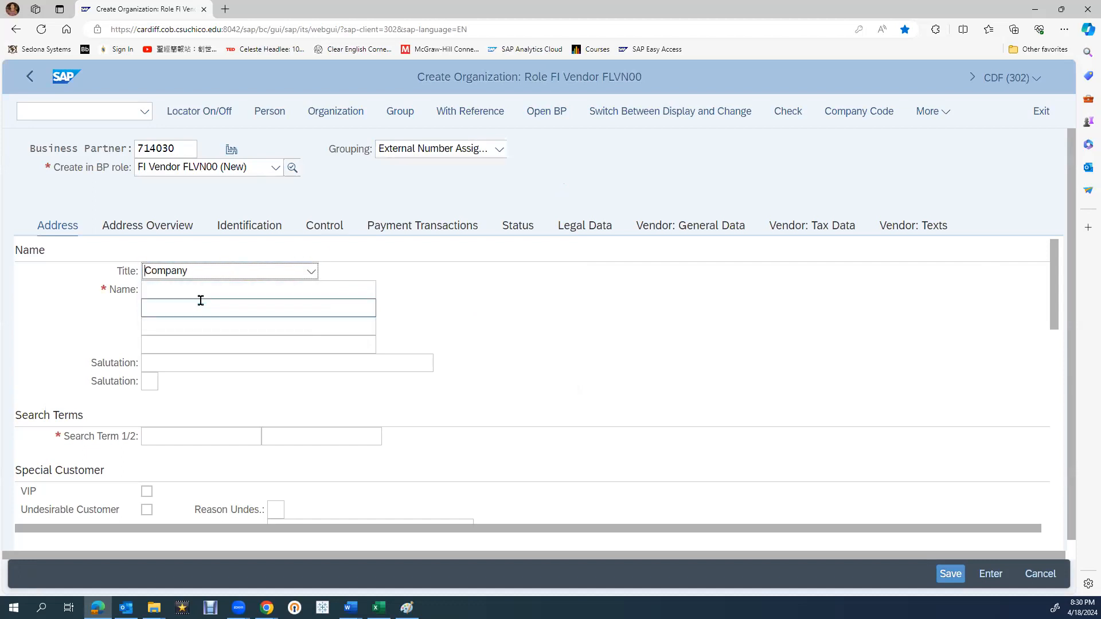
{"action": "left_click", "coordinate": [202, 288]}
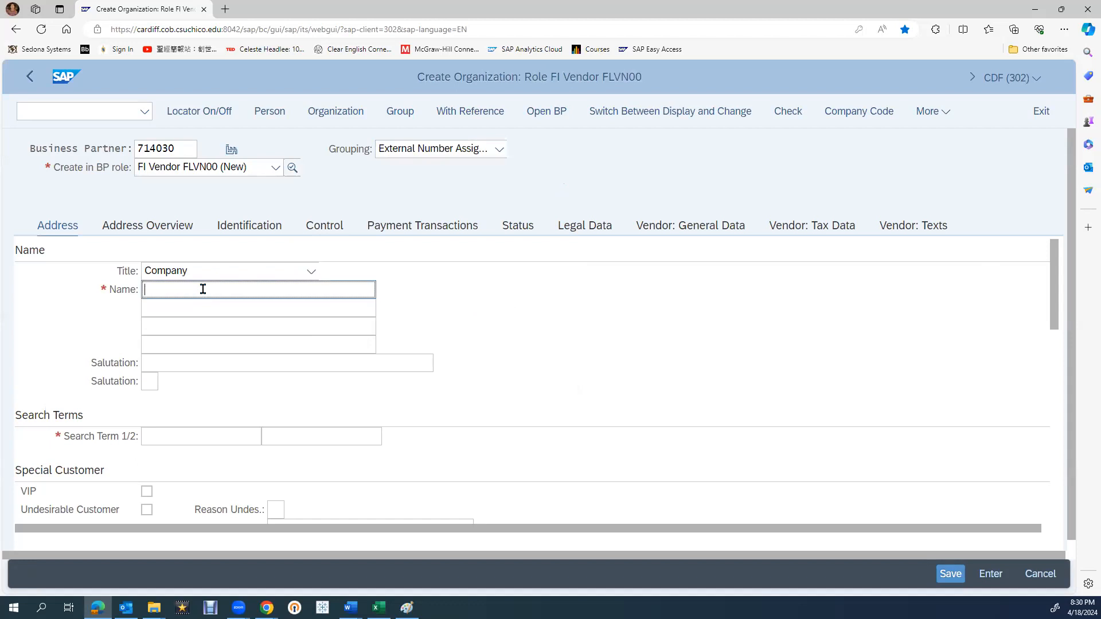
{"action": "type", "text": "WANG 30"}
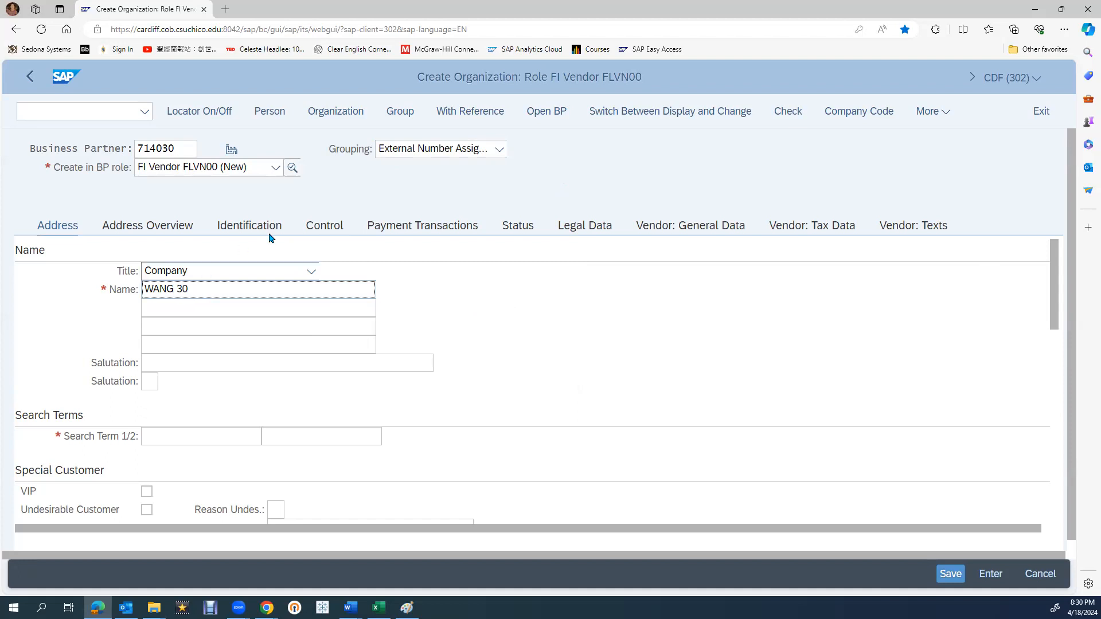
{"action": "left_click", "coordinate": [173, 442]}
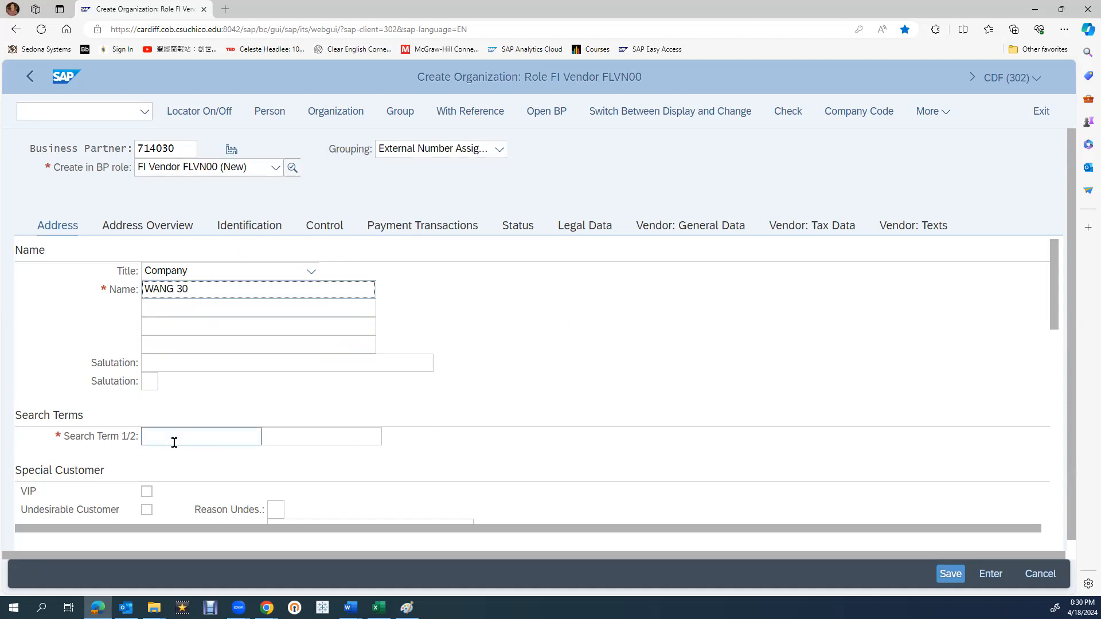
{"action": "type", "text": "30"}
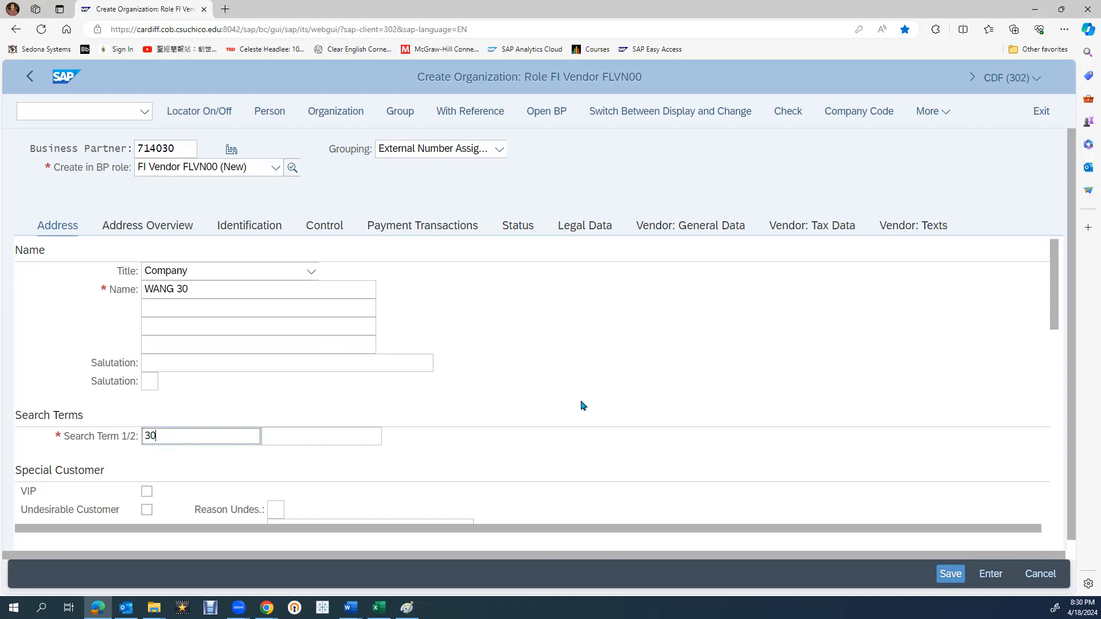
Step: Enter the organization's postal code and city in the street address and choose the US region California
{"action": "scroll", "coordinate": [582, 405], "scroll_direction": "down", "scroll_amount": 5}
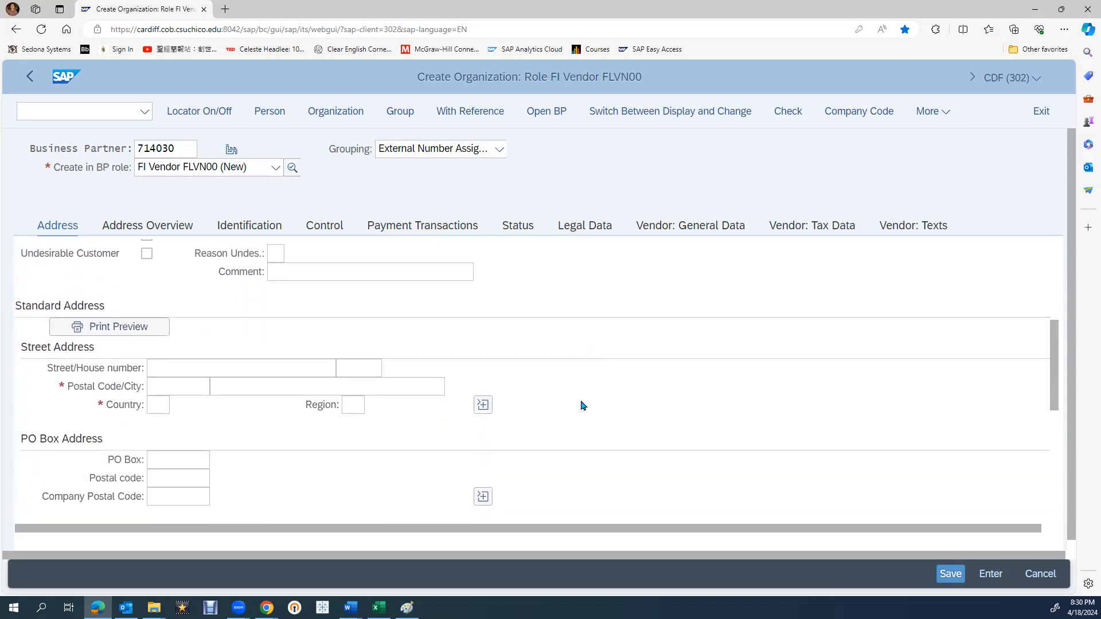
{"action": "scroll", "coordinate": [567, 406], "scroll_direction": "down", "scroll_amount": 1}
{"action": "left_click", "coordinate": [168, 343]}
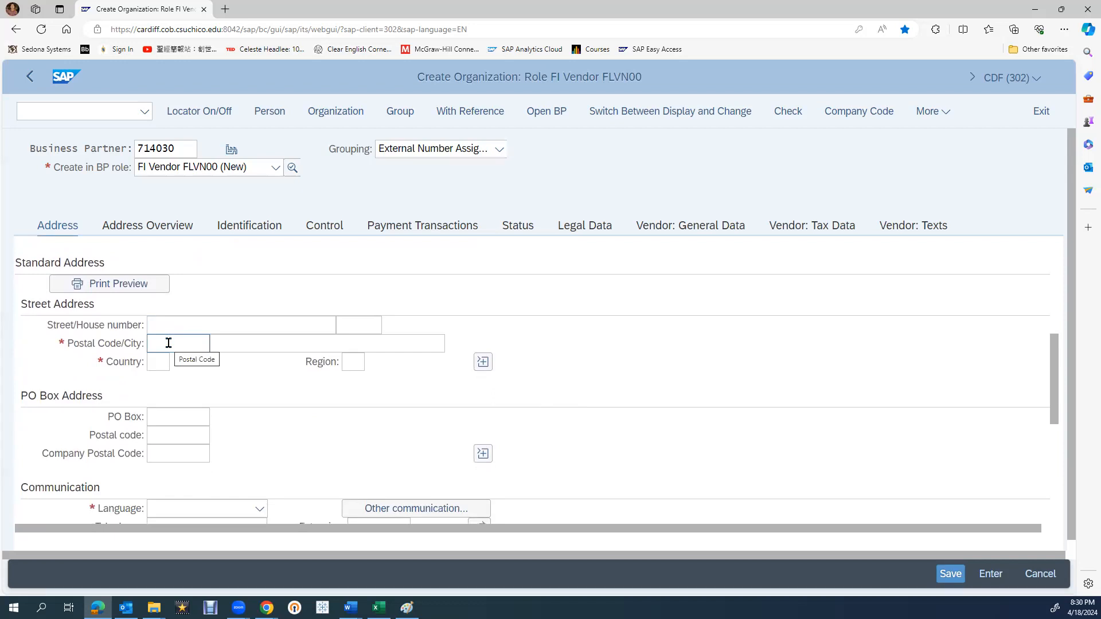
{"action": "left_click", "coordinate": [168, 343]}
{"action": "type", "text": "95929"}
{"action": "left_click", "coordinate": [302, 346]}
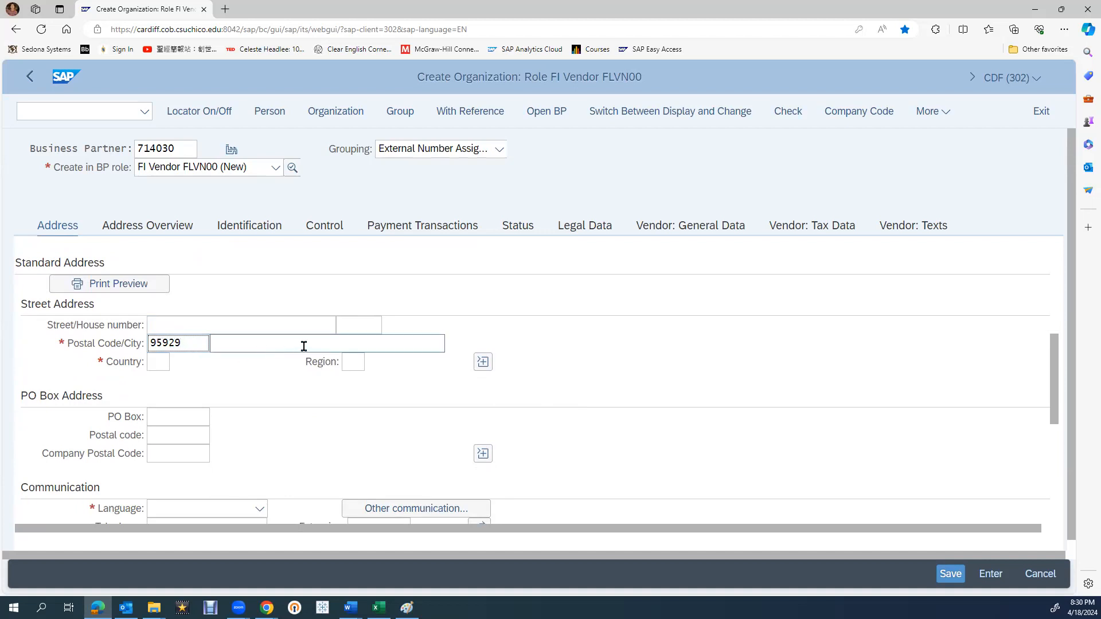
{"action": "type", "text": "CHICO"}
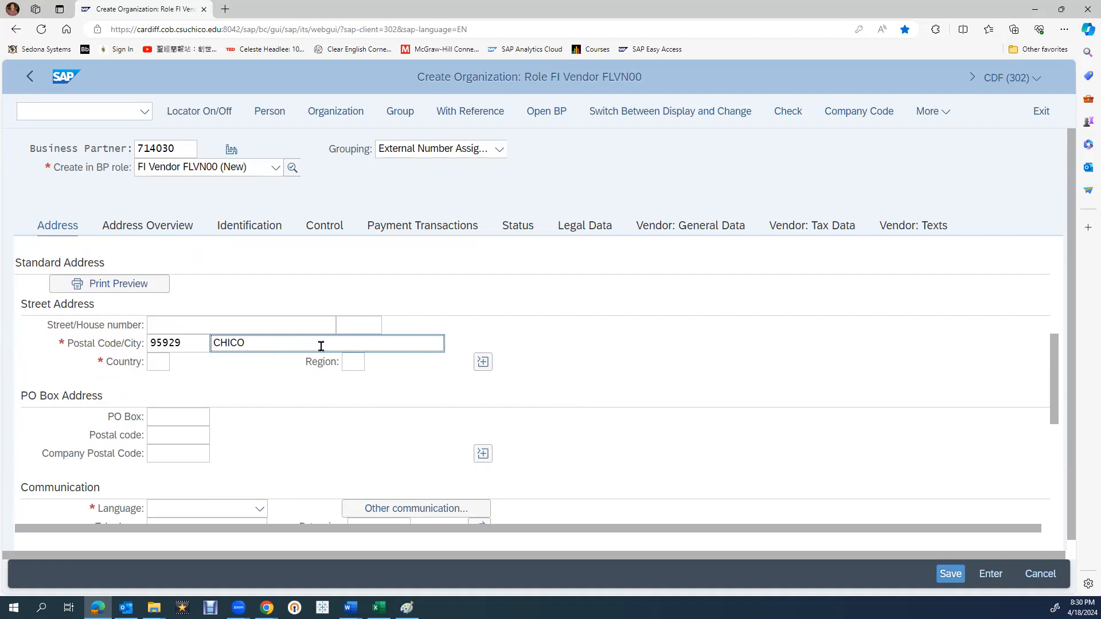
{"action": "left_click", "coordinate": [353, 362]}
{"action": "type", "text": "CA"}
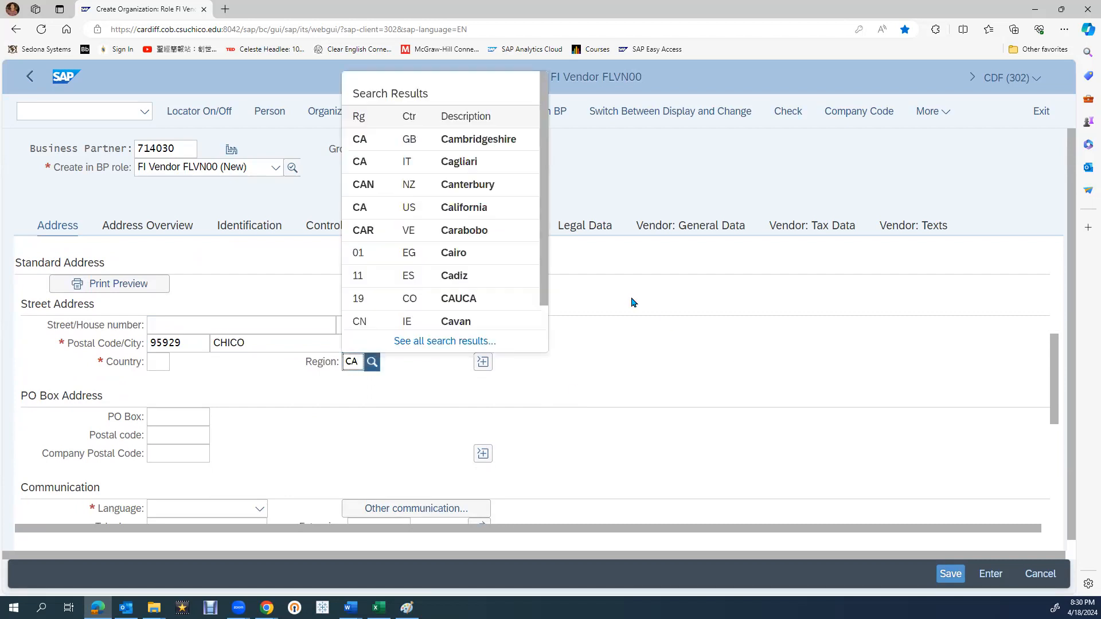
{"action": "left_click", "coordinate": [463, 208]}
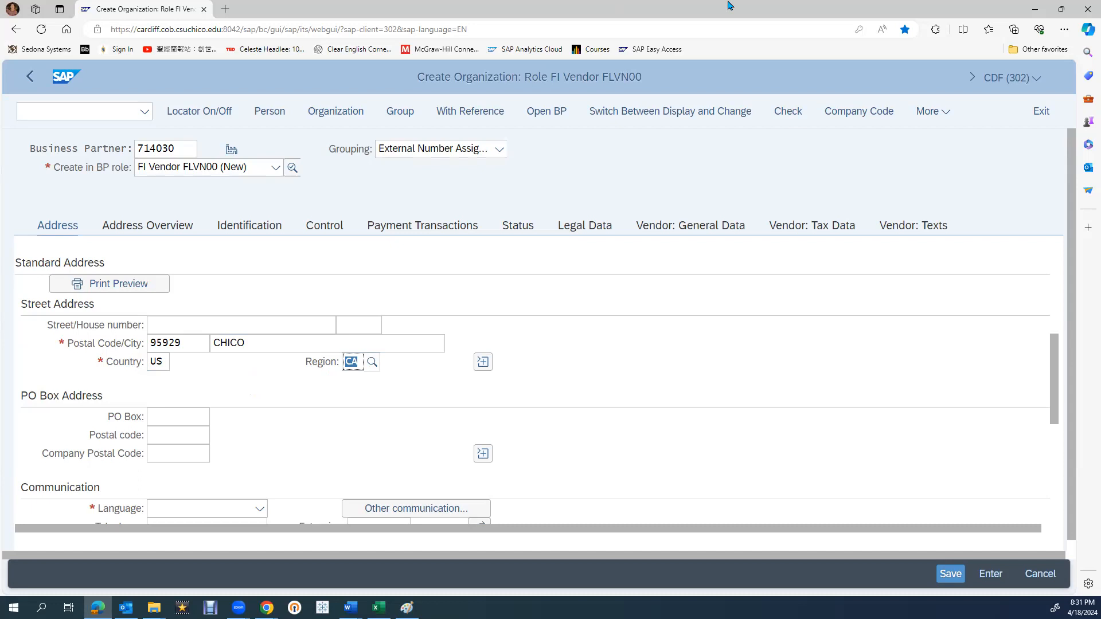
Step: Set the communication language to English and check the remaining address fields
{"action": "scroll", "coordinate": [207, 478], "scroll_direction": "down", "scroll_amount": 2}
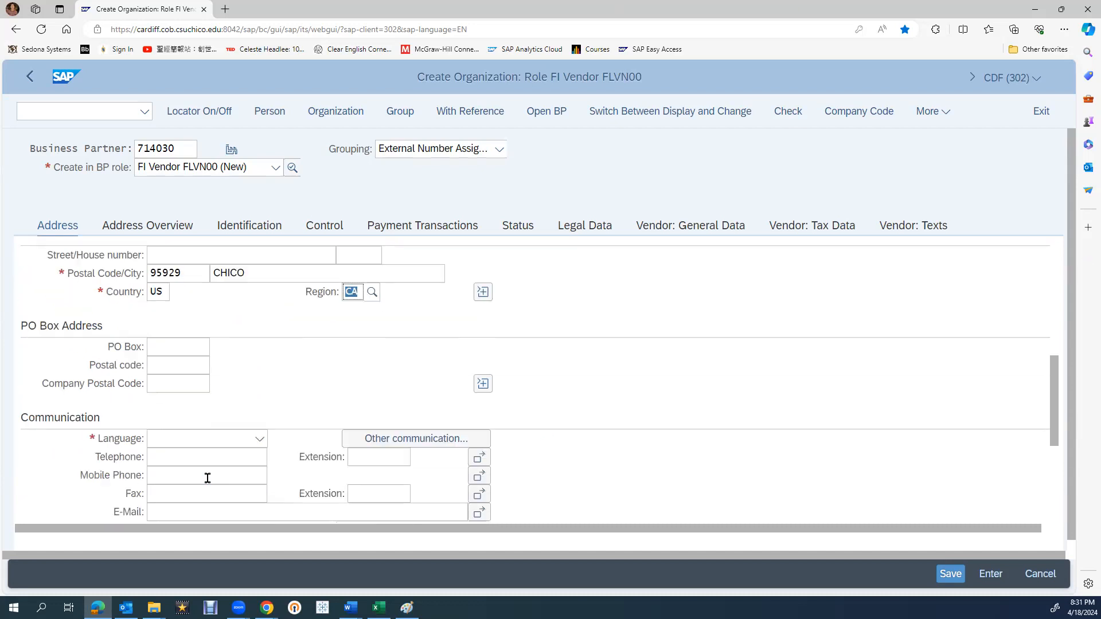
{"action": "left_click", "coordinate": [225, 429]}
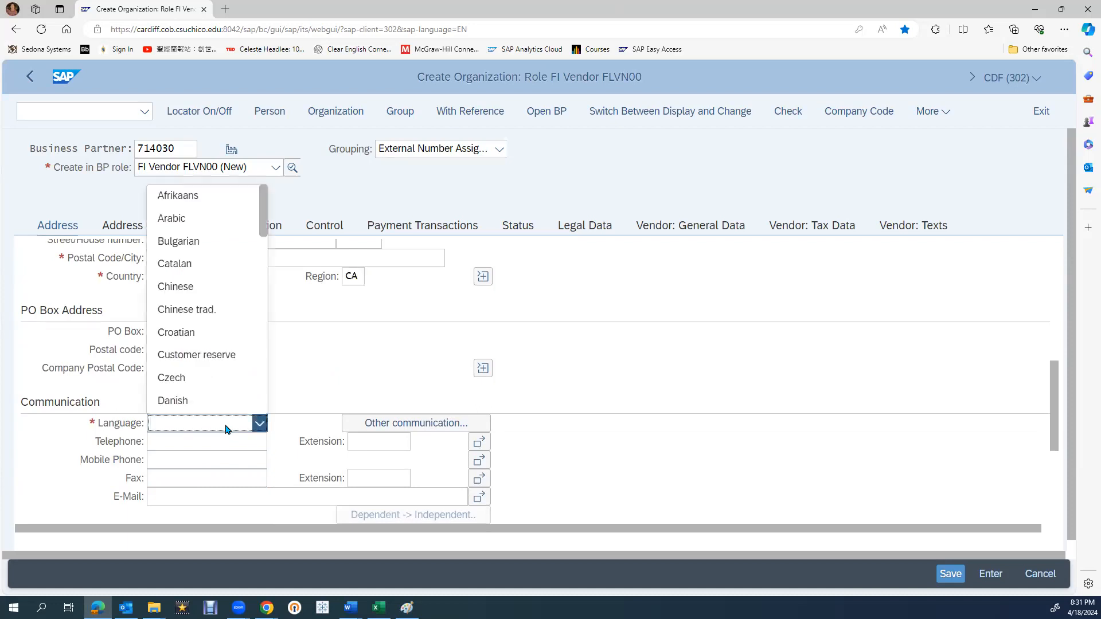
{"action": "key", "text": "e"}
{"action": "key", "text": "g"}
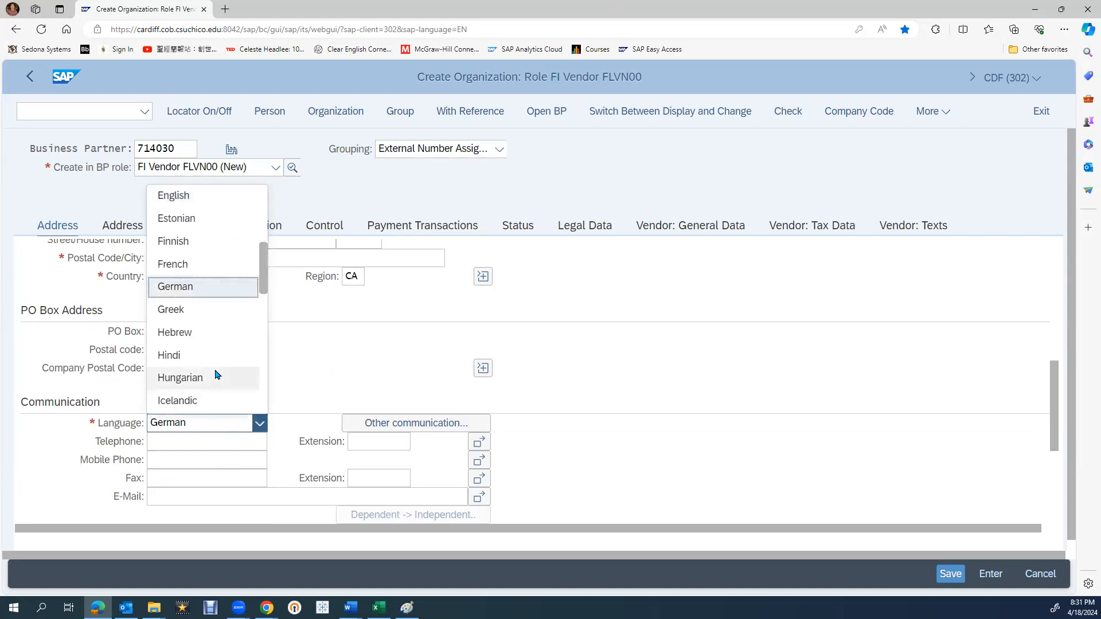
{"action": "left_click", "coordinate": [192, 197]}
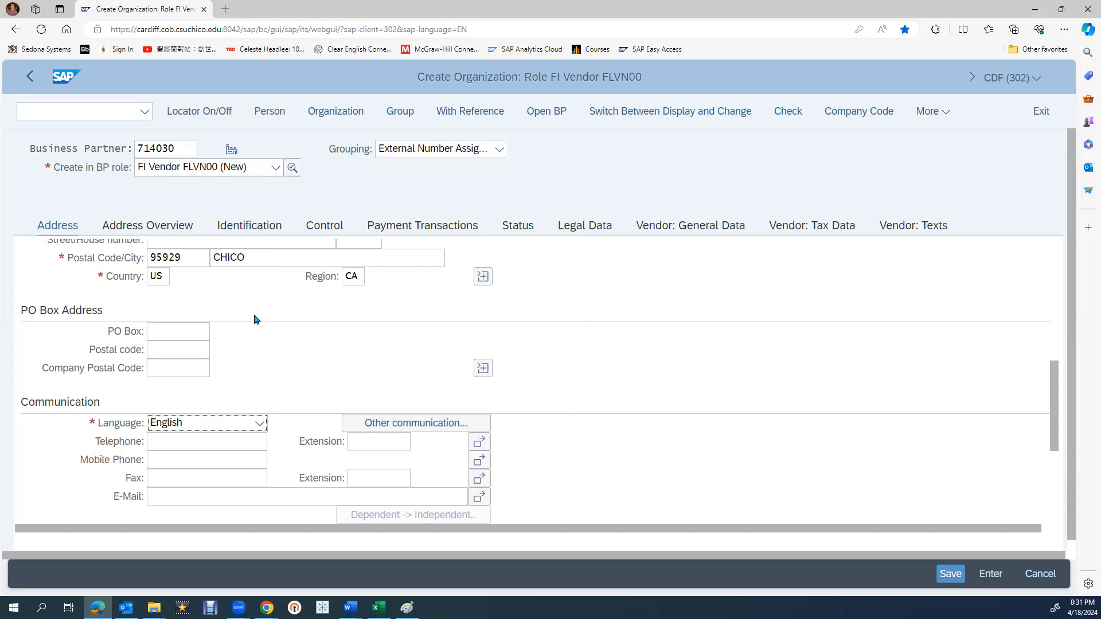
{"action": "scroll", "coordinate": [476, 277], "scroll_direction": "down", "scroll_amount": 1}
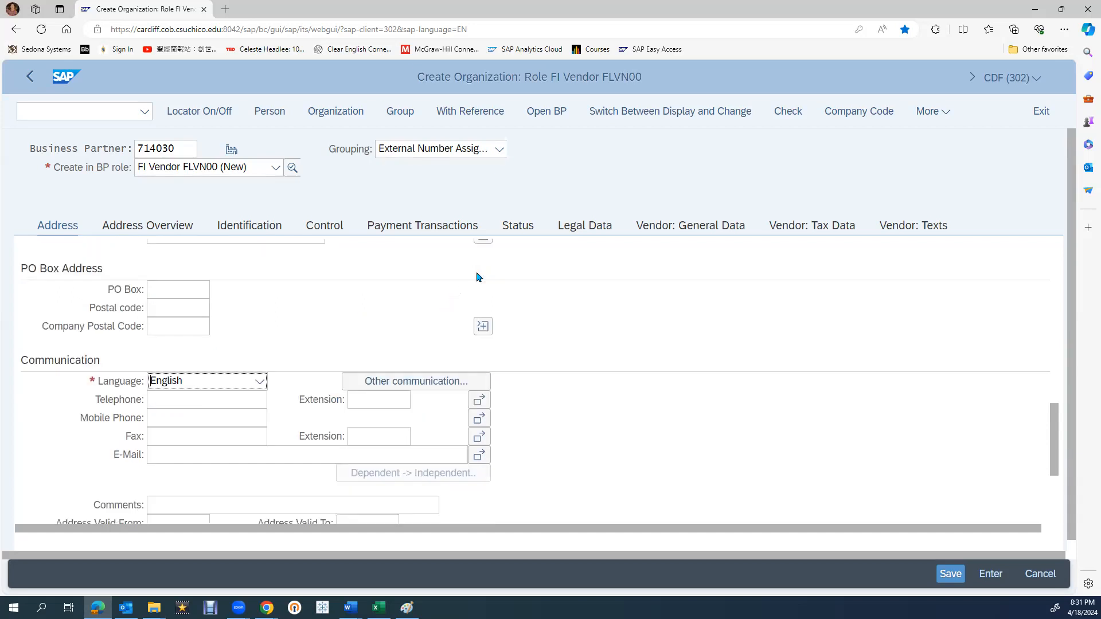
{"action": "scroll", "coordinate": [543, 378], "scroll_direction": "down", "scroll_amount": 2}
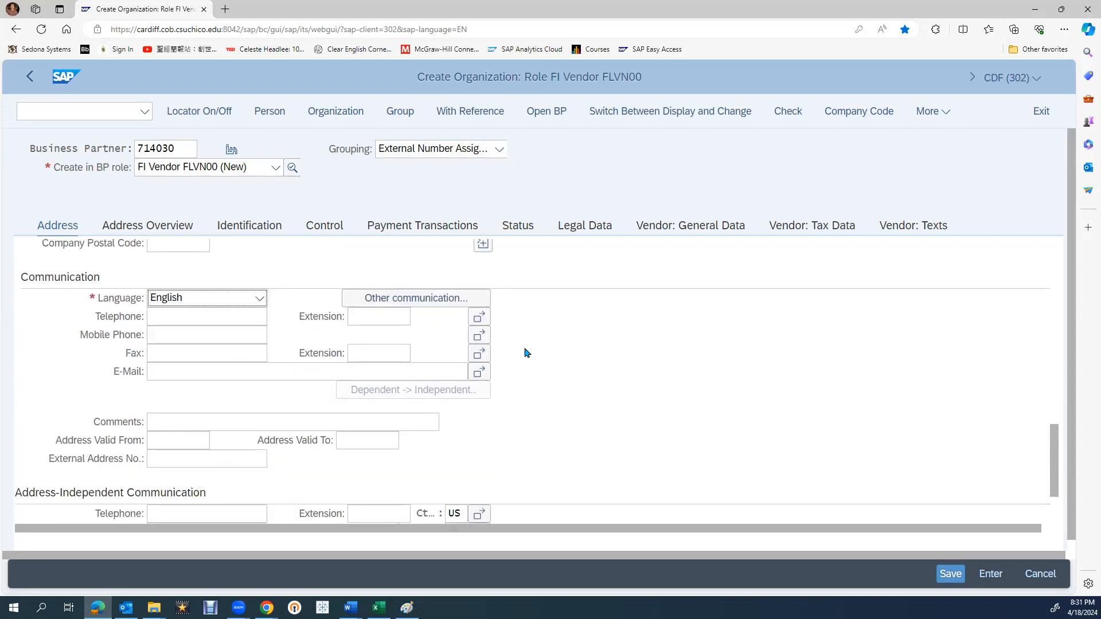
{"action": "scroll", "coordinate": [527, 353], "scroll_direction": "up", "scroll_amount": 2}
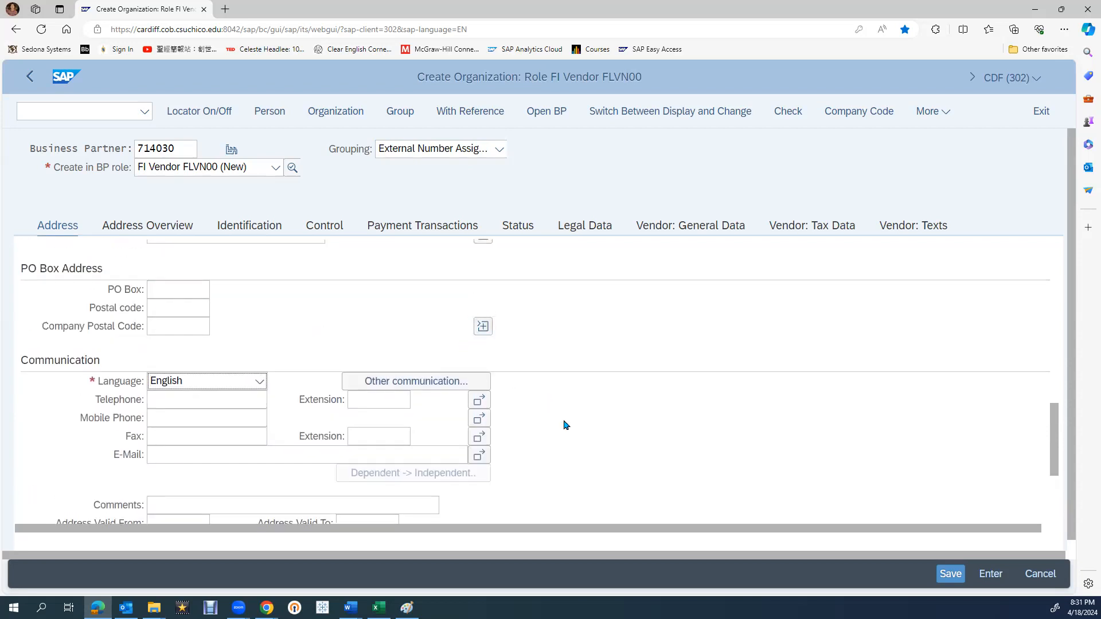
{"action": "scroll", "coordinate": [566, 425], "scroll_direction": "up", "scroll_amount": 6}
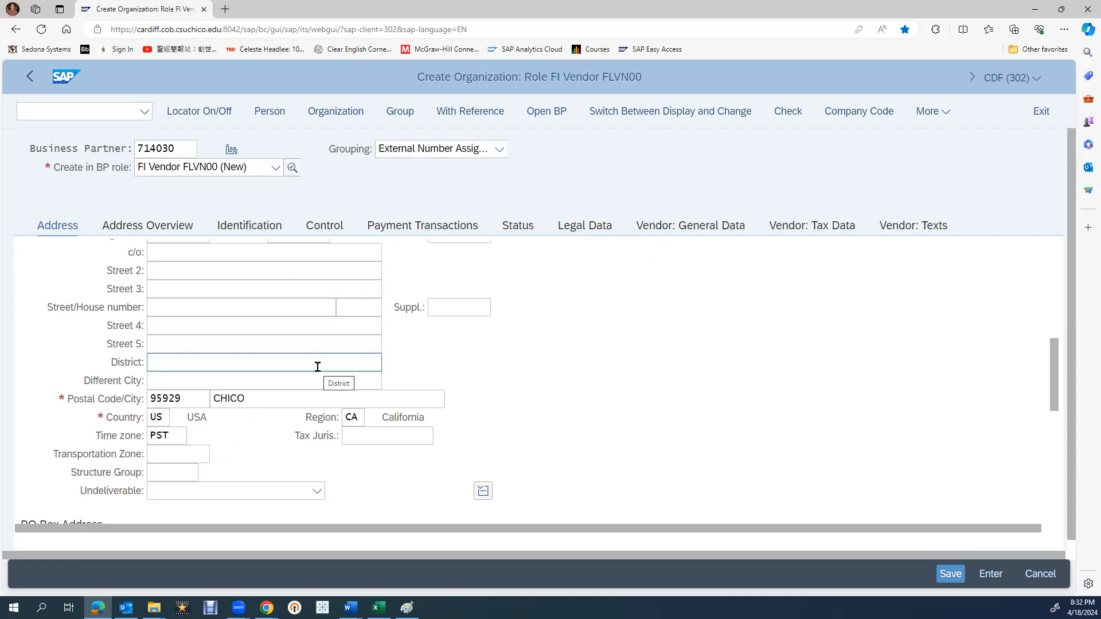
Step: Enter the external vendor number in the vendor general data and confirm it
{"action": "left_click", "coordinate": [664, 229]}
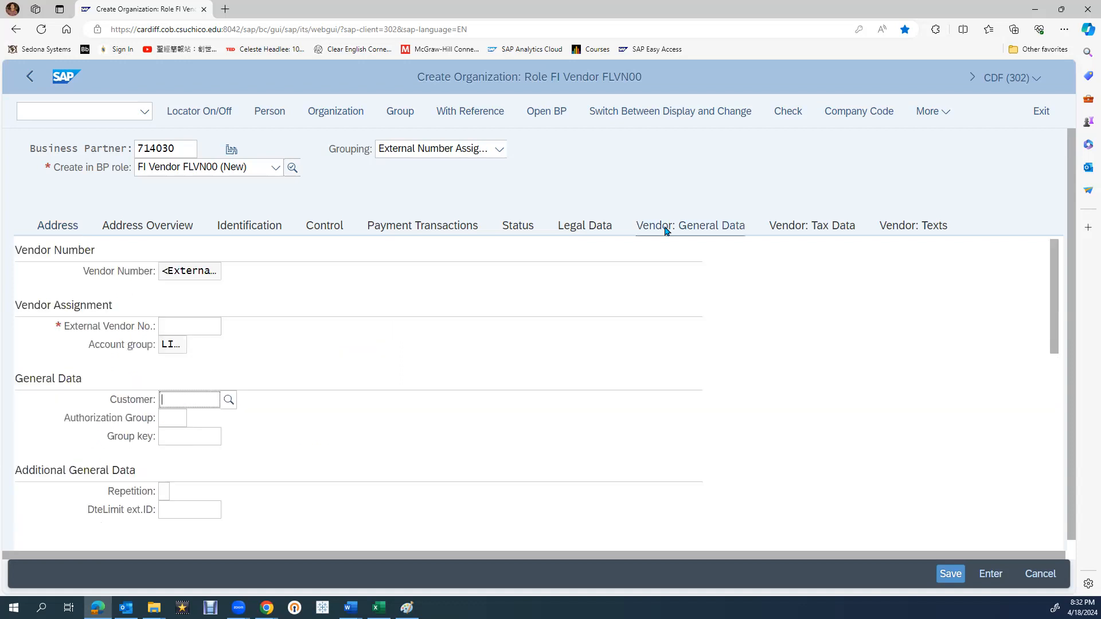
{"action": "left_click", "coordinate": [181, 329]}
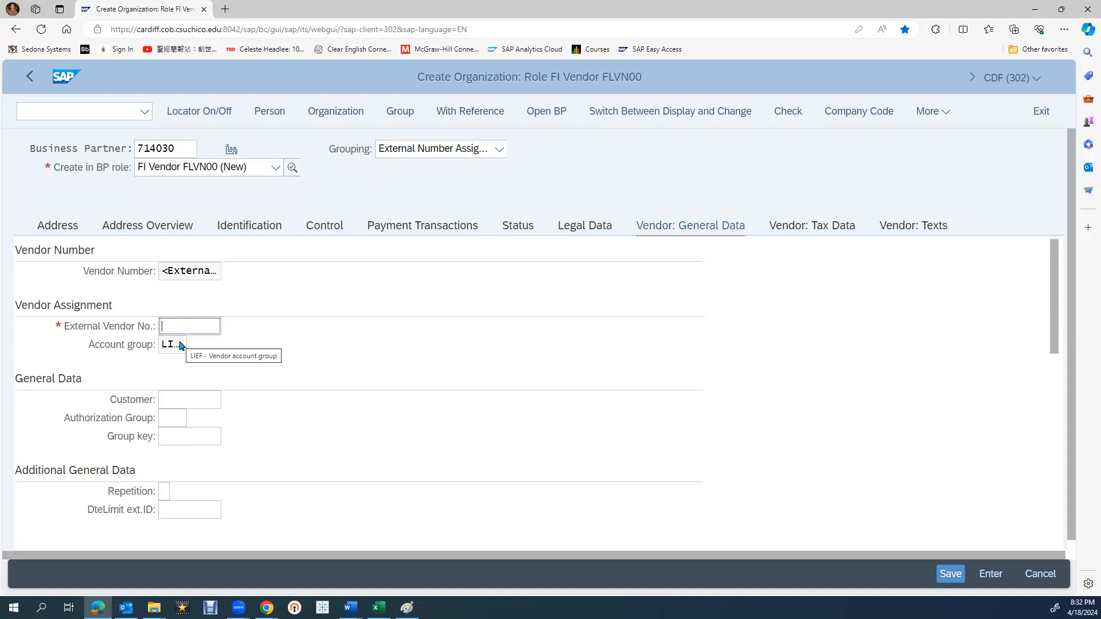
{"action": "type", "text": "114"}
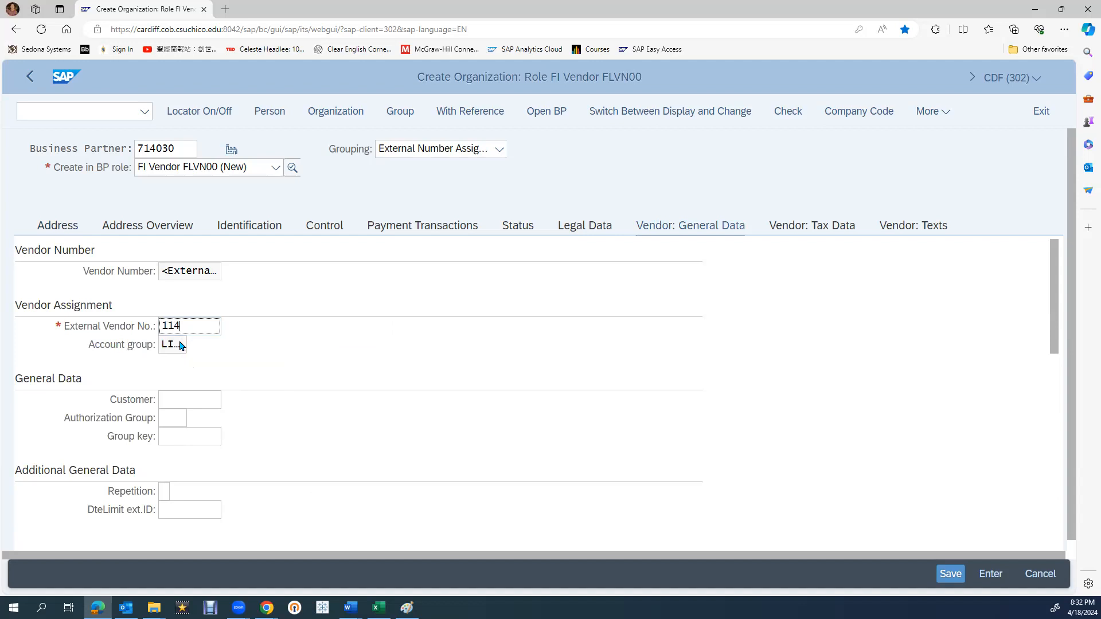
{"action": "type", "text": "030"}
{"action": "key", "text": "Return"}
Step: Switch to the company code data and assign the vendor to company code US30, 30 Global Bike Inc
{"action": "left_click", "coordinate": [872, 118]}
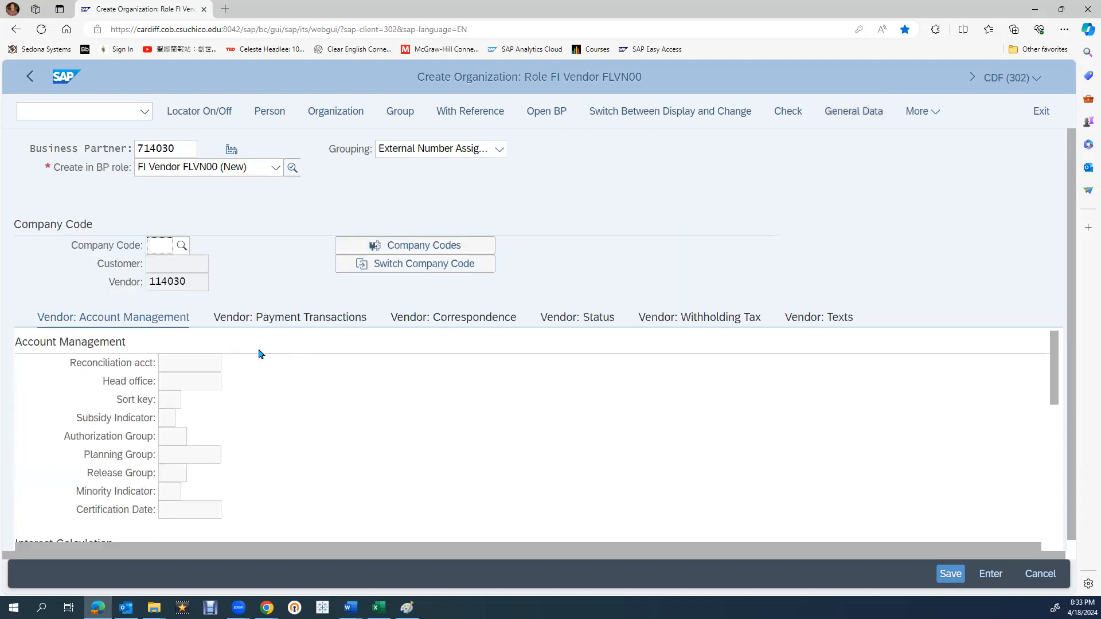
{"action": "type", "text": "US30"}
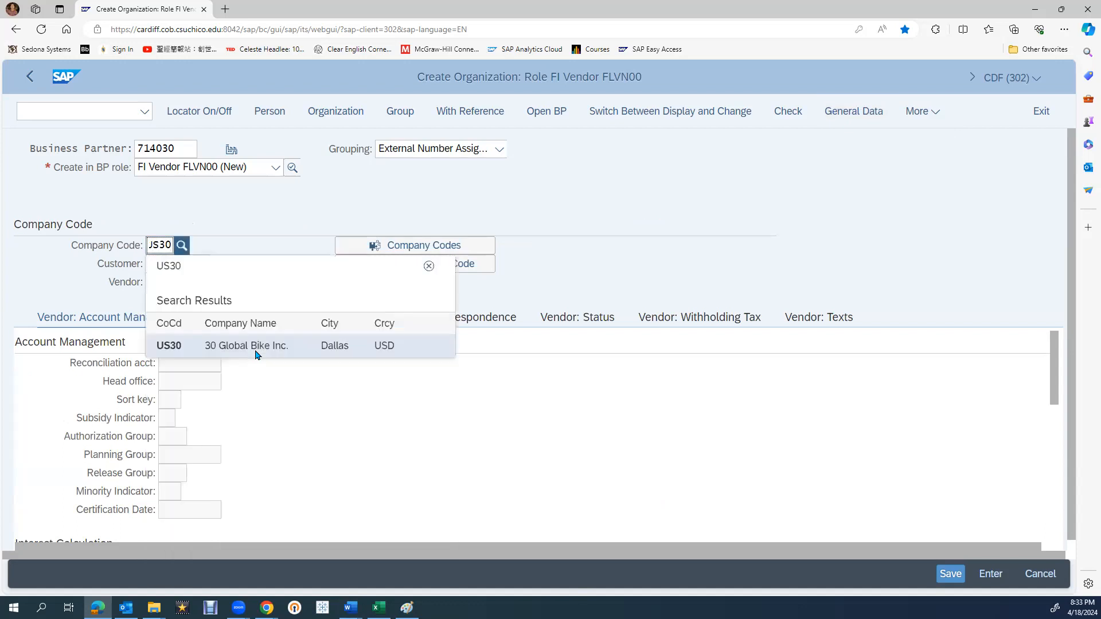
{"action": "left_click", "coordinate": [256, 345]}
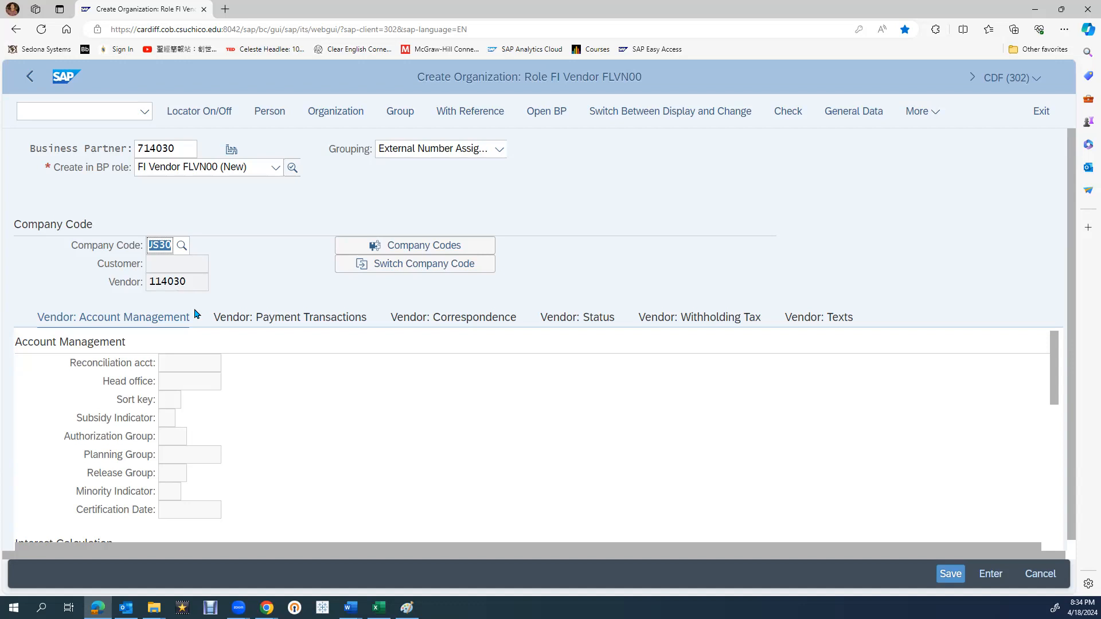
{"action": "left_click", "coordinate": [200, 358]}
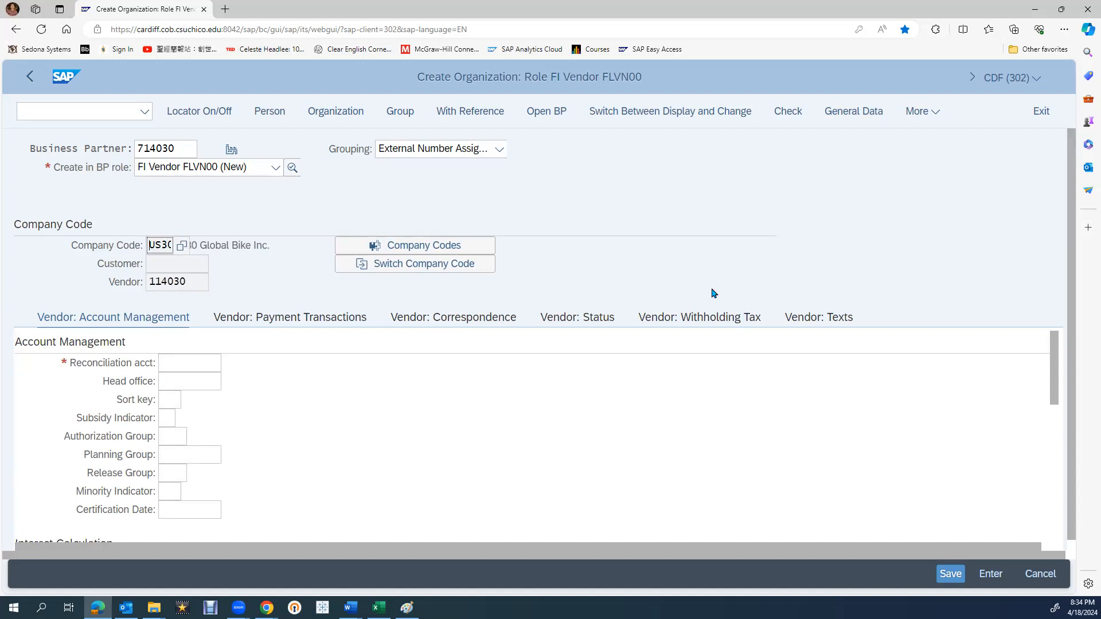
Step: Enter the reconciliation account number and set the sort key to 001 in the vendor account management data
{"action": "left_click", "coordinate": [190, 362]}
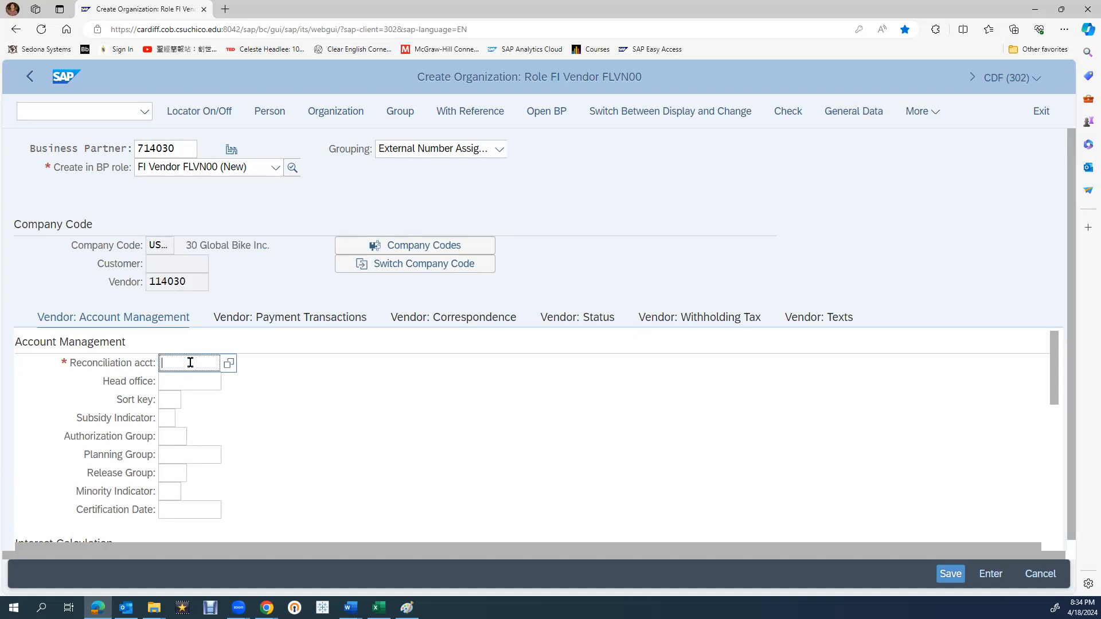
{"action": "type", "text": "300000"}
{"action": "left_click", "coordinate": [169, 400]}
{"action": "type", "text": "001"}
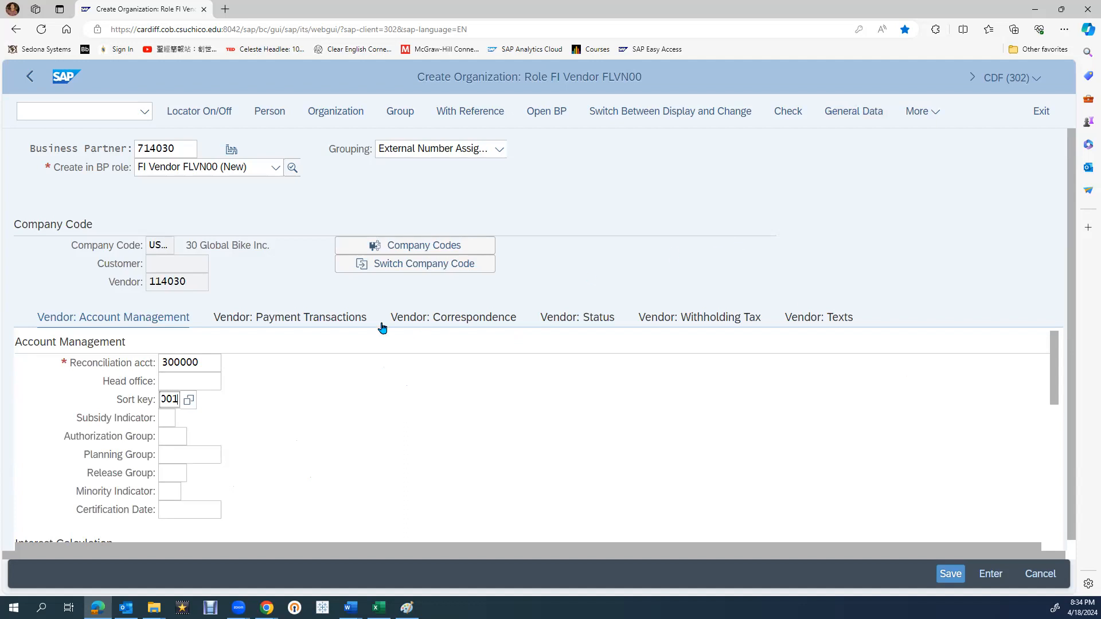
Step: Set the payment terms to 0001 and the tolerance group to GBI in the vendor payment transactions data
{"action": "left_click", "coordinate": [350, 319]}
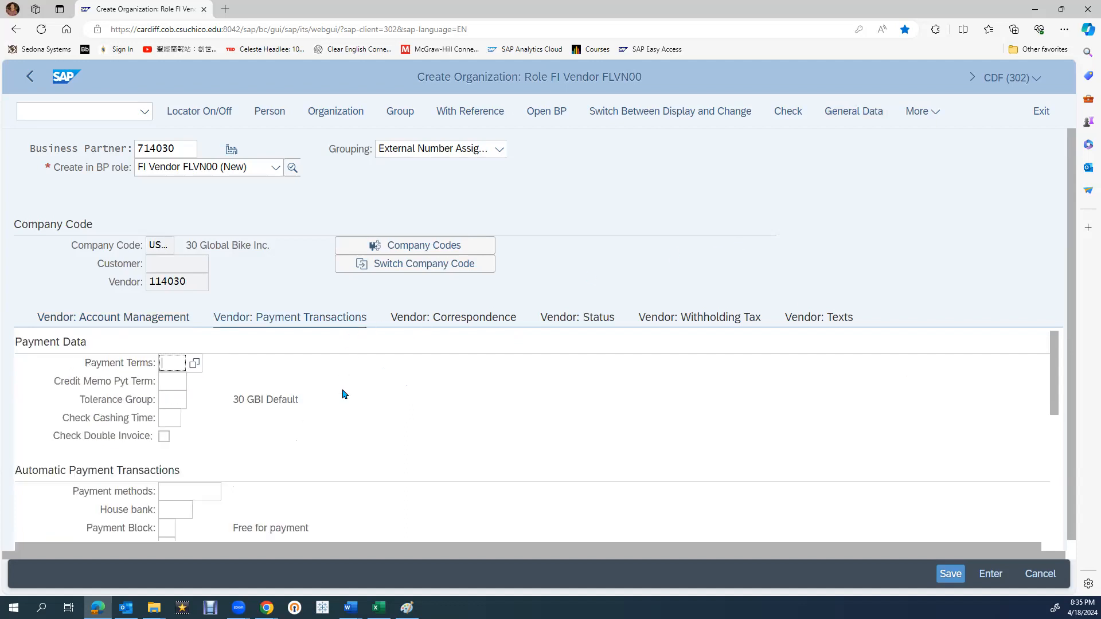
{"action": "type", "text": "0001"}
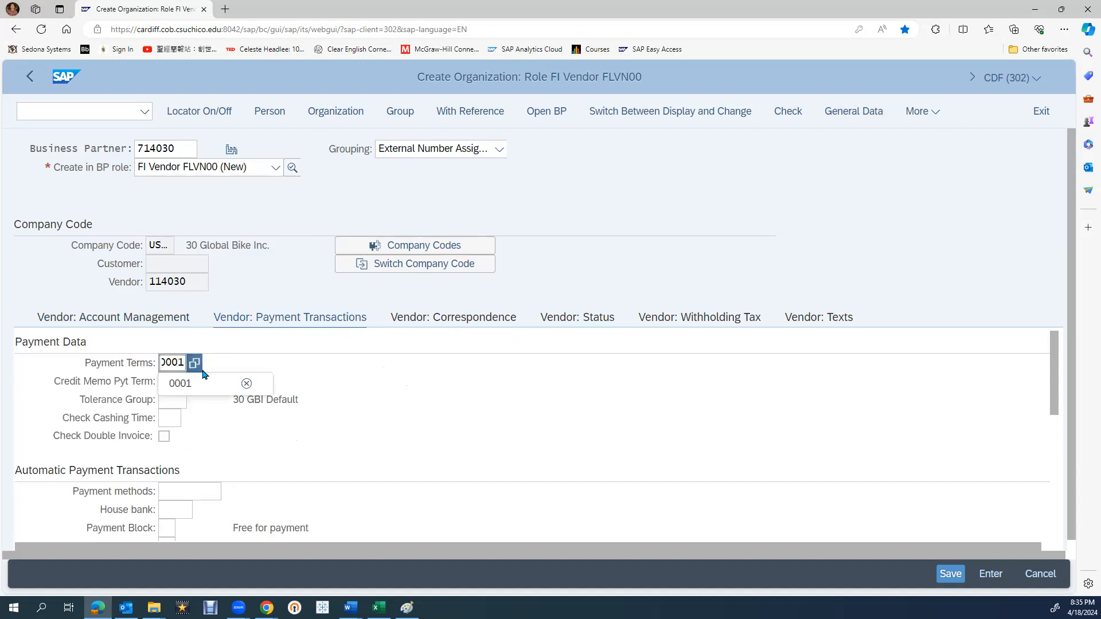
{"action": "left_click", "coordinate": [205, 387]}
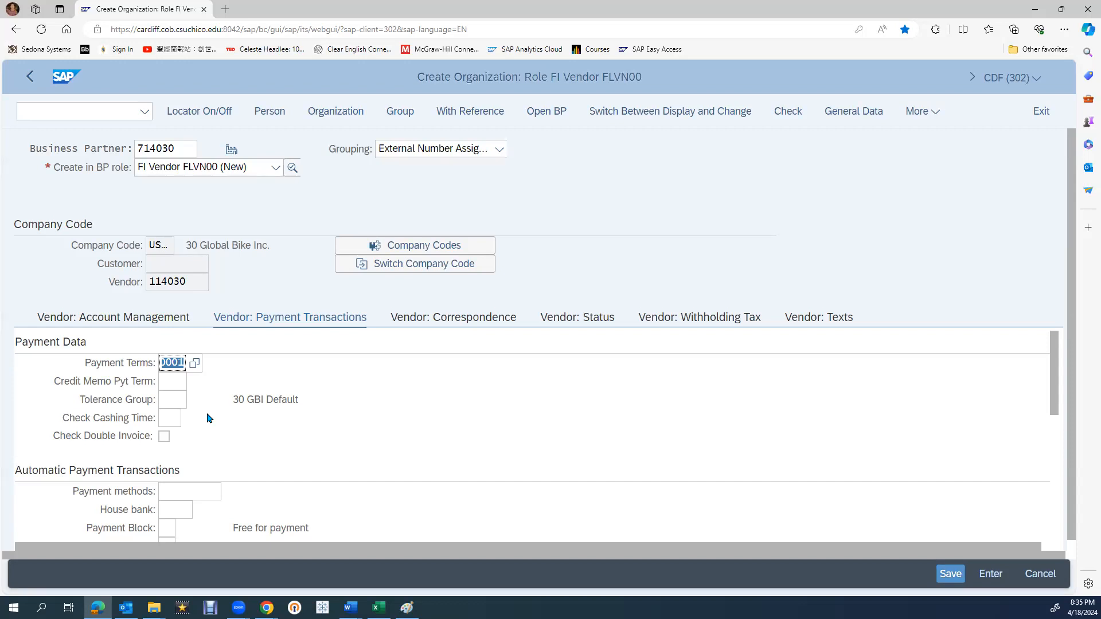
{"action": "left_click", "coordinate": [181, 403]}
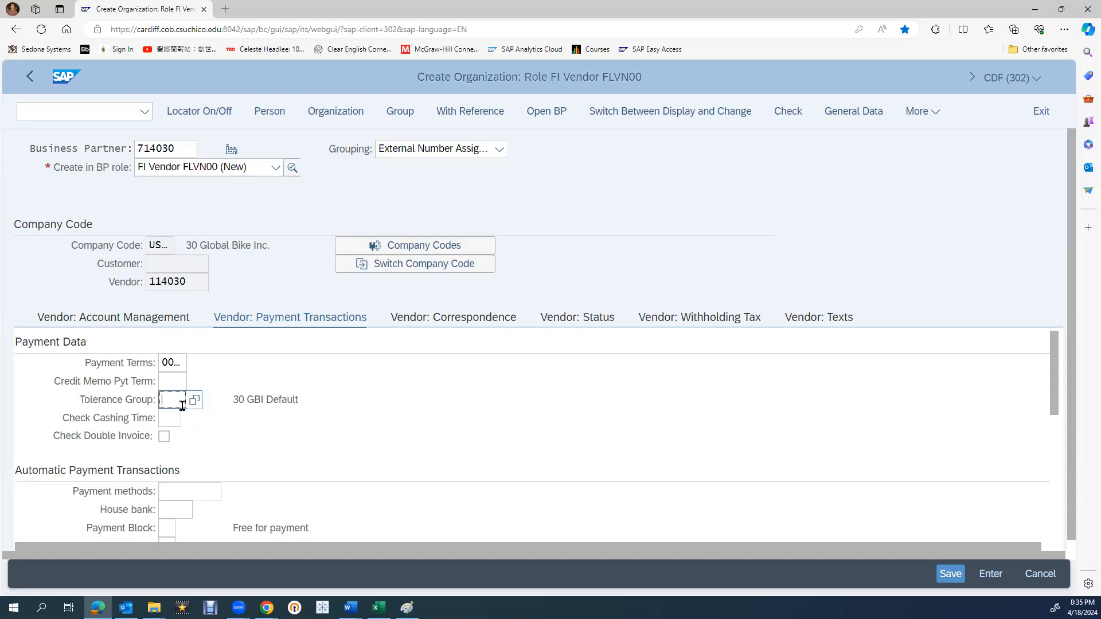
{"action": "type", "text": "GBI"}
{"action": "key", "text": "Return"}
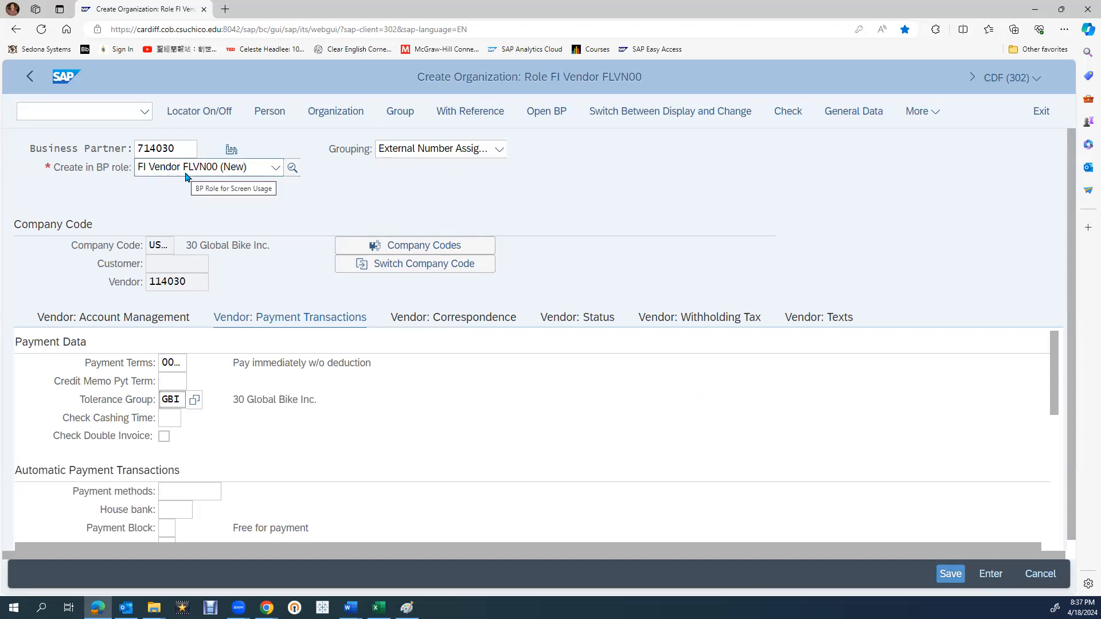
Step: Change the business partner's role to Vendor Purchasing FLVN01, saving it first in role FI Vendor FLVN00
{"action": "left_click", "coordinate": [273, 168]}
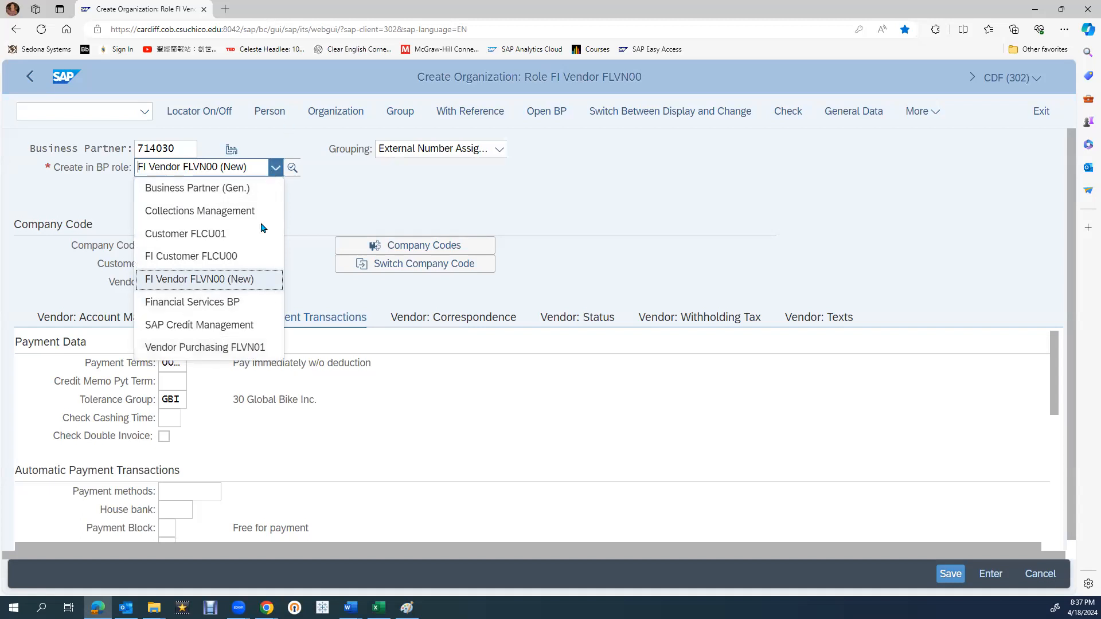
{"action": "left_click", "coordinate": [255, 346]}
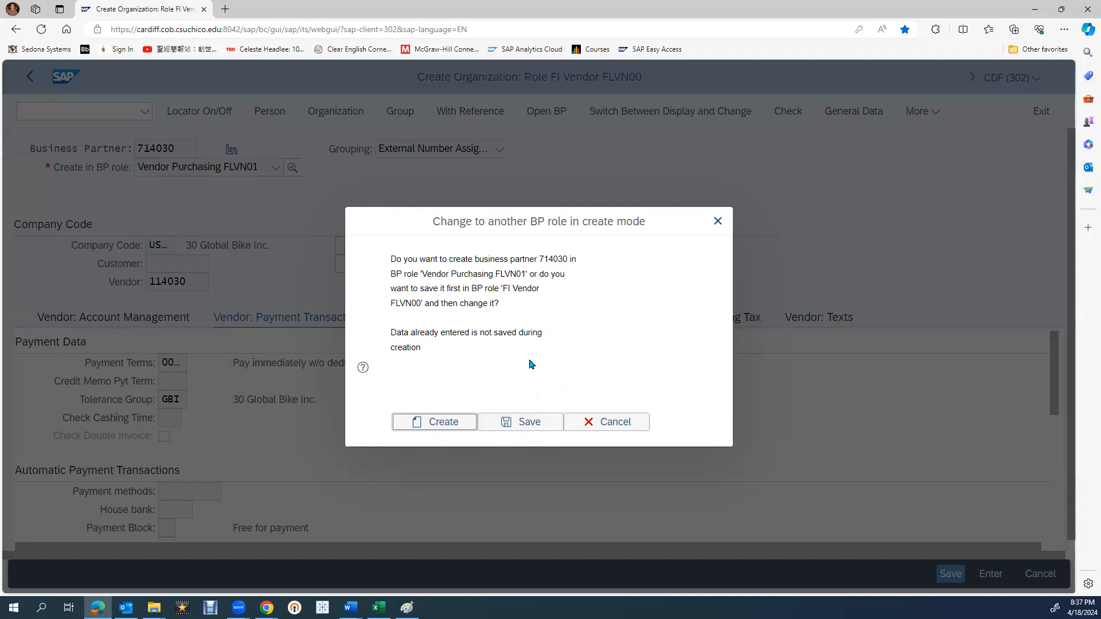
{"action": "left_click", "coordinate": [546, 427]}
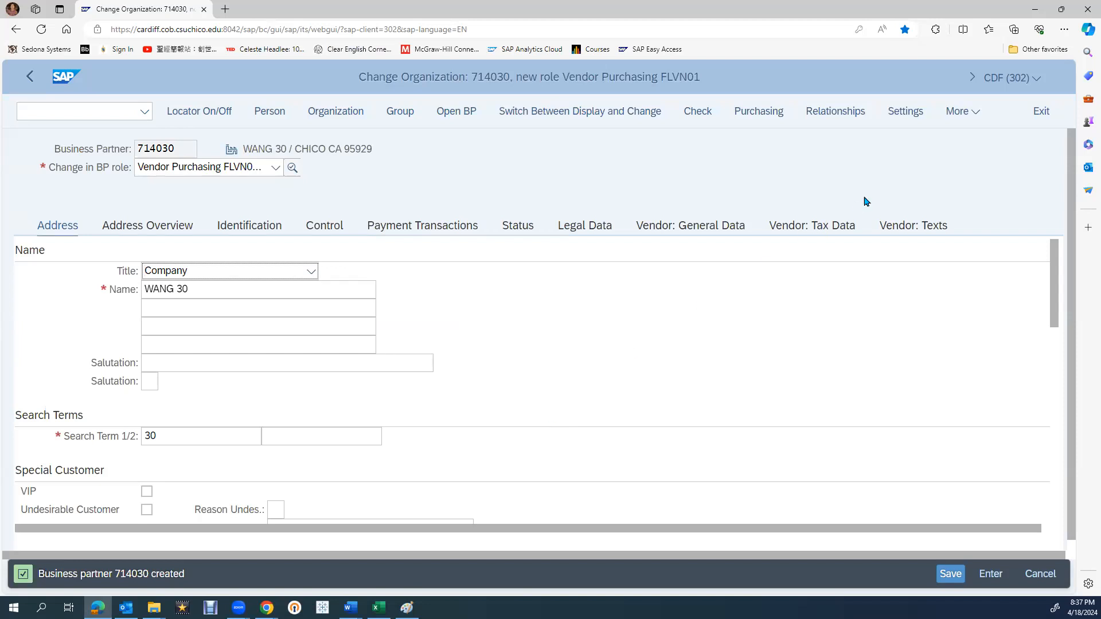
{"action": "left_click", "coordinate": [955, 114]}
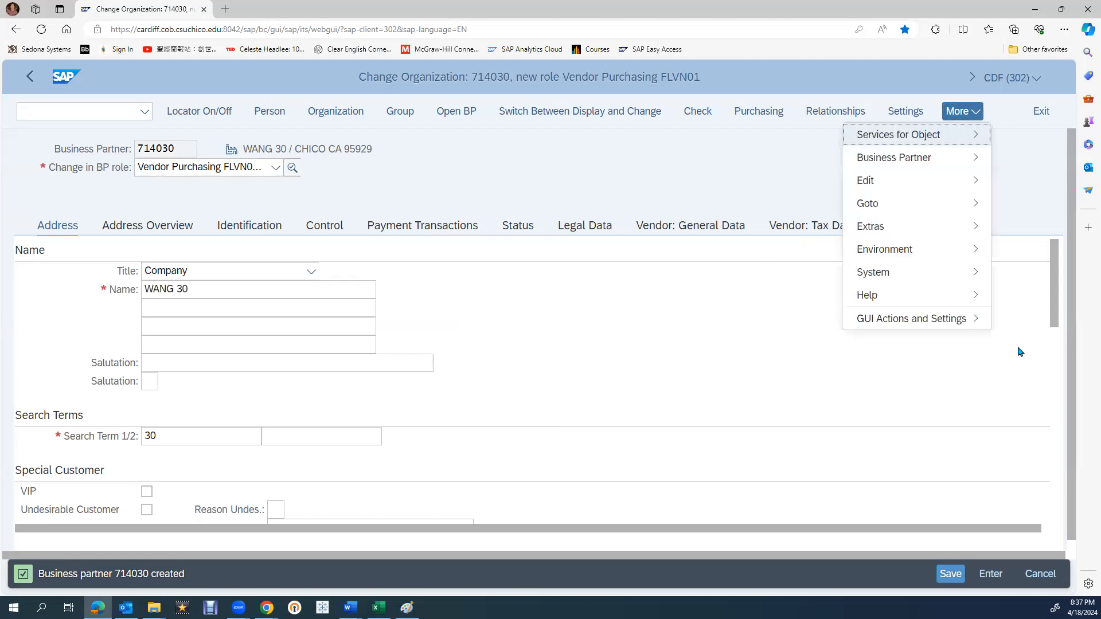
{"action": "left_click", "coordinate": [795, 156]}
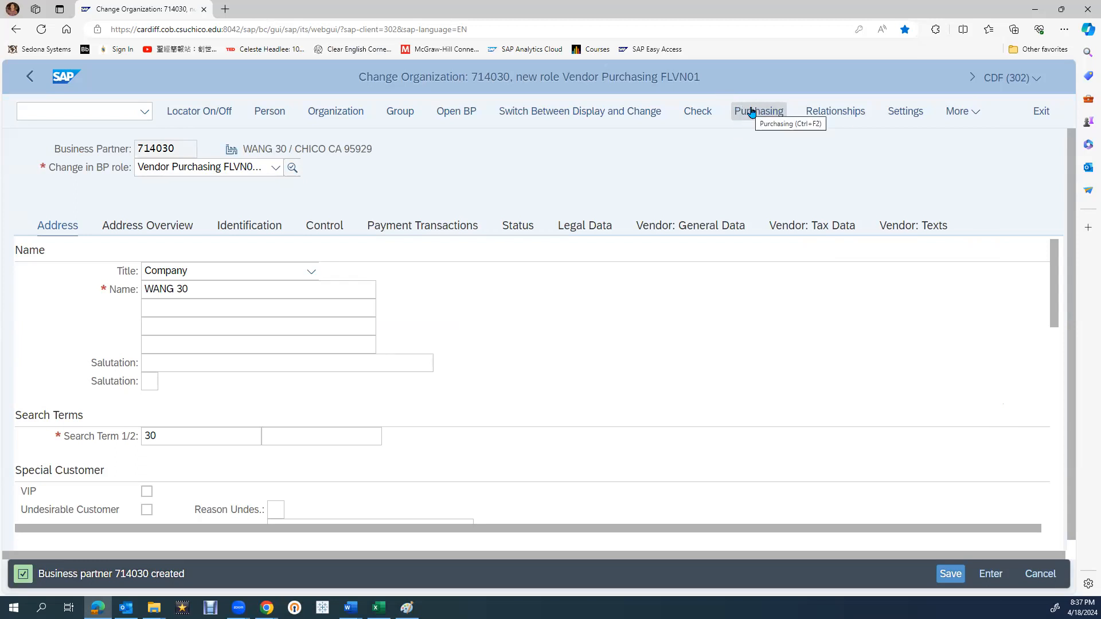
{"action": "left_click", "coordinate": [948, 118]}
{"action": "mouse_move", "coordinate": [949, 172]}
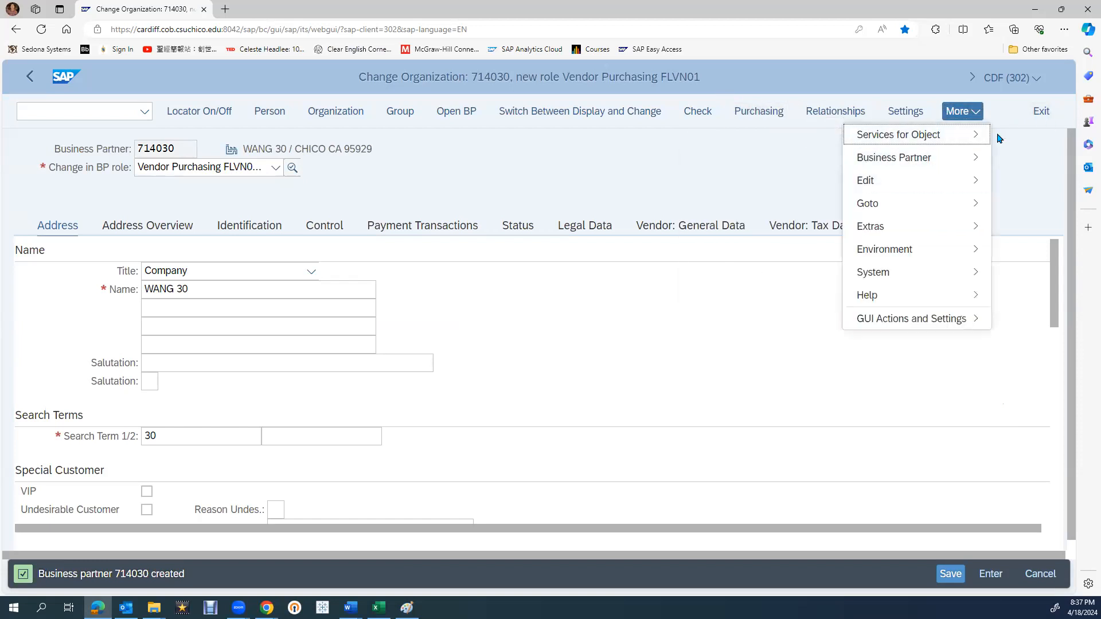
Step: Switch to the vendor's purchasing data and assign purchasing organization US30, 30 GBI US
{"action": "left_click", "coordinate": [775, 114]}
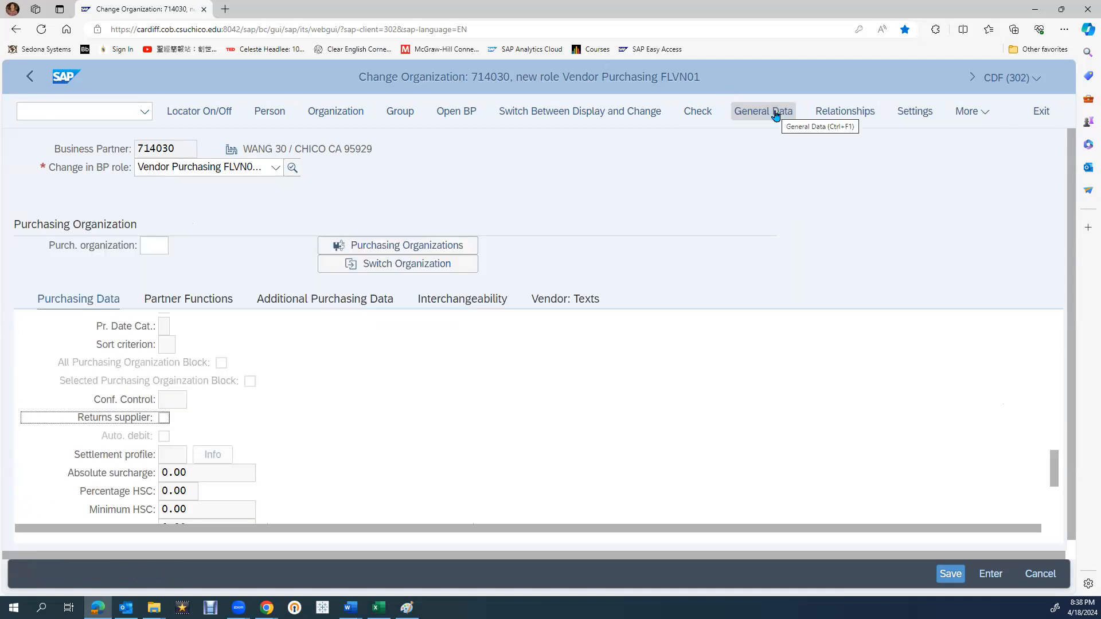
{"action": "left_click", "coordinate": [147, 245]}
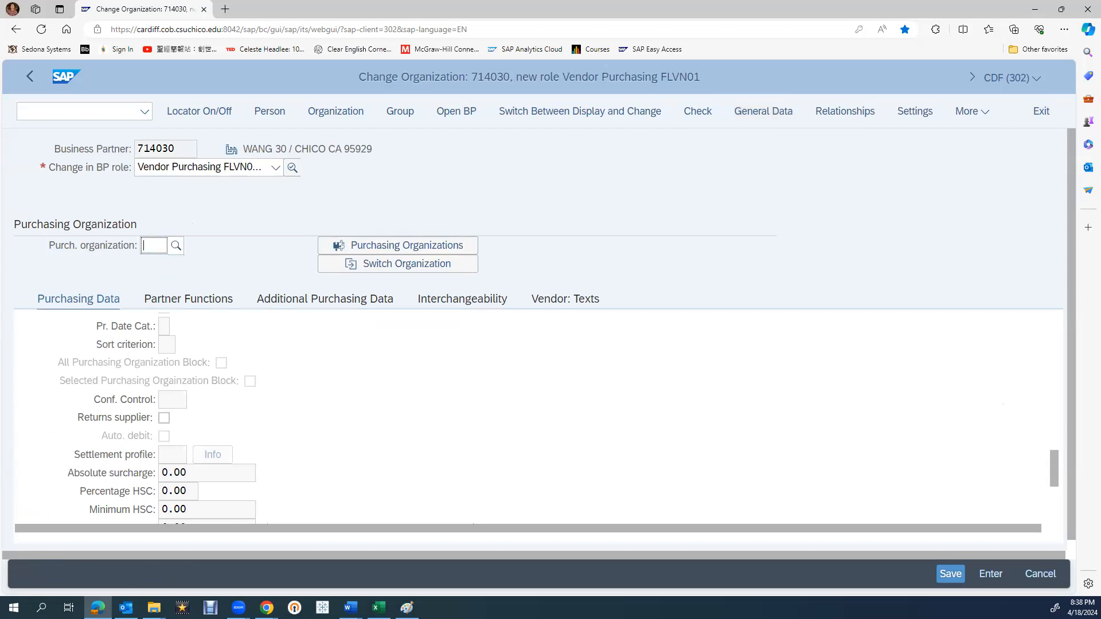
{"action": "type", "text": "us30"}
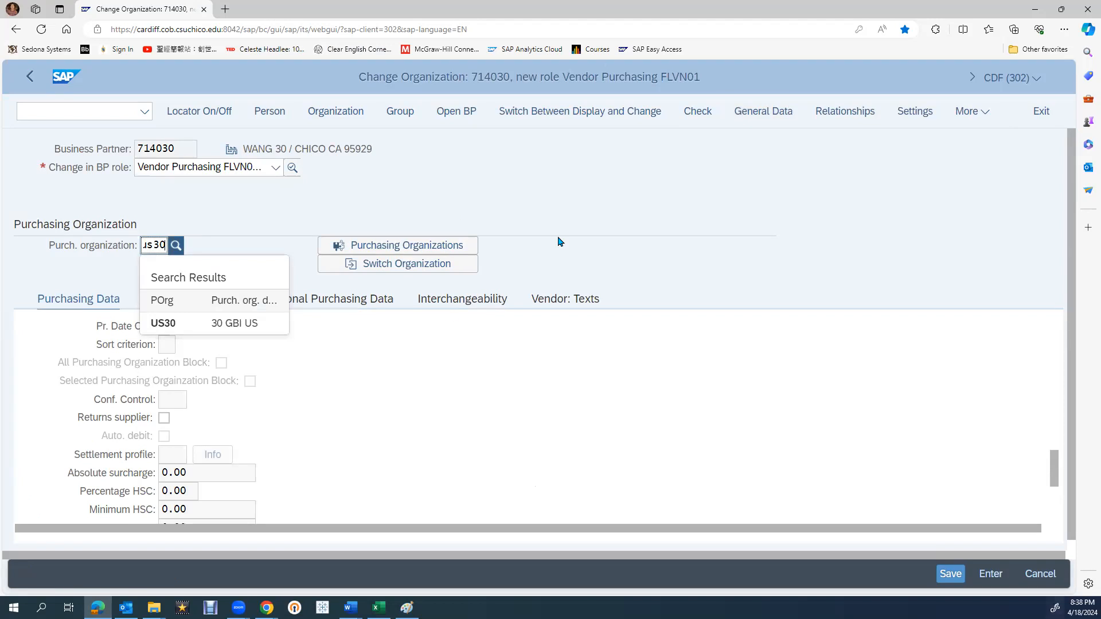
{"action": "left_click", "coordinate": [163, 323]}
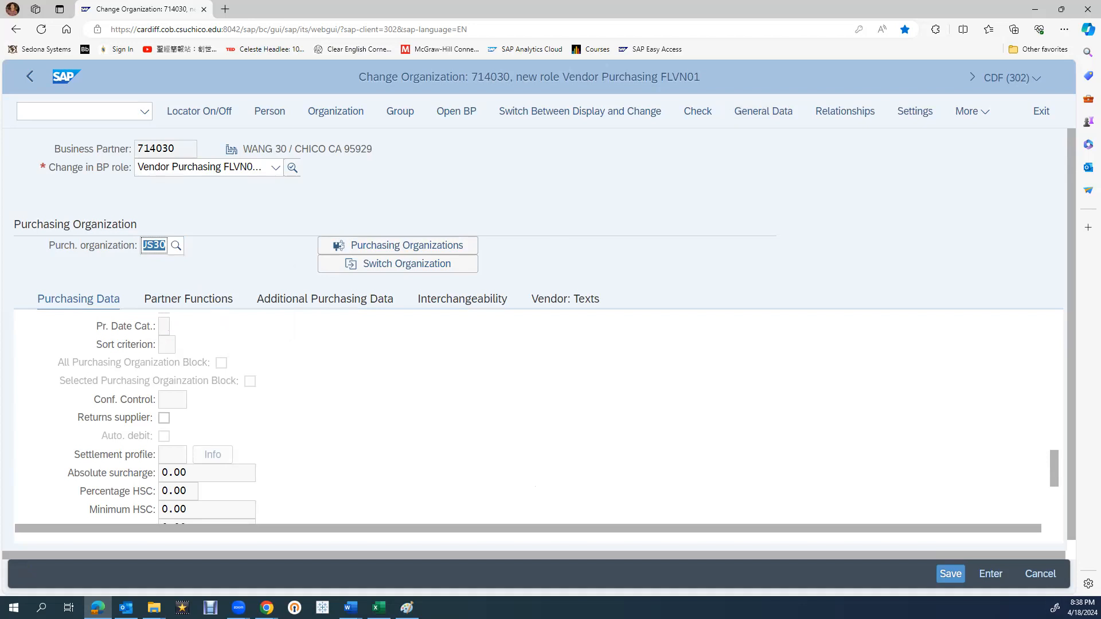
{"action": "key", "text": "Return"}
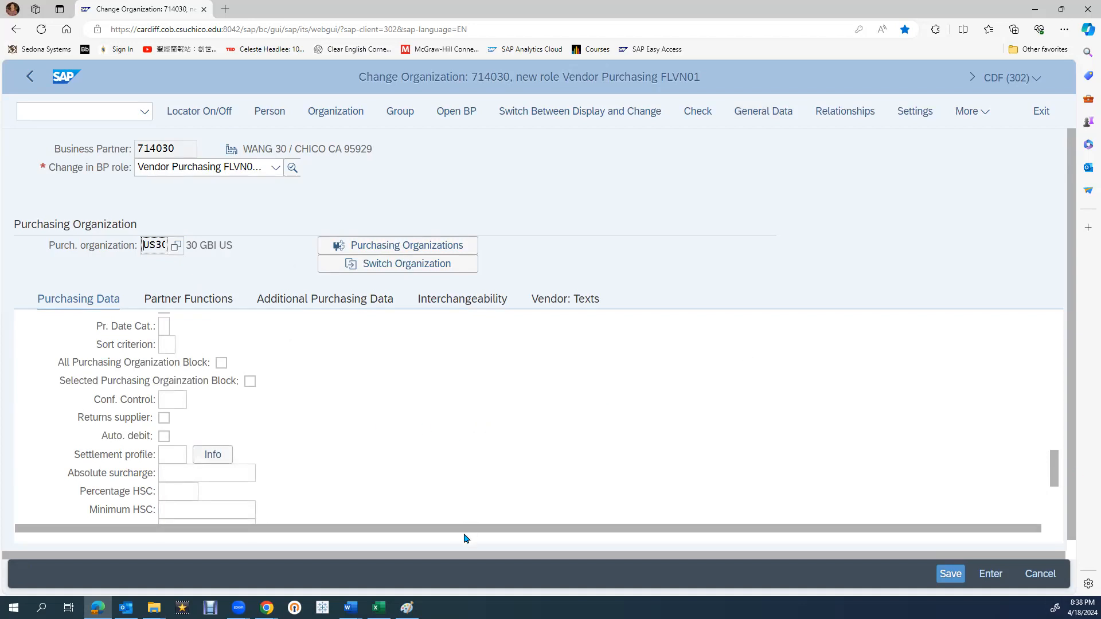
Step: Set the order currency to USD and the payment terms to 0001 in the purchasing conditions, and save the vendor
{"action": "scroll", "coordinate": [332, 390], "scroll_direction": "down", "scroll_amount": 1}
{"action": "scroll", "coordinate": [333, 391], "scroll_direction": "up", "scroll_amount": 10}
{"action": "scroll", "coordinate": [337, 398], "scroll_direction": "up", "scroll_amount": 4}
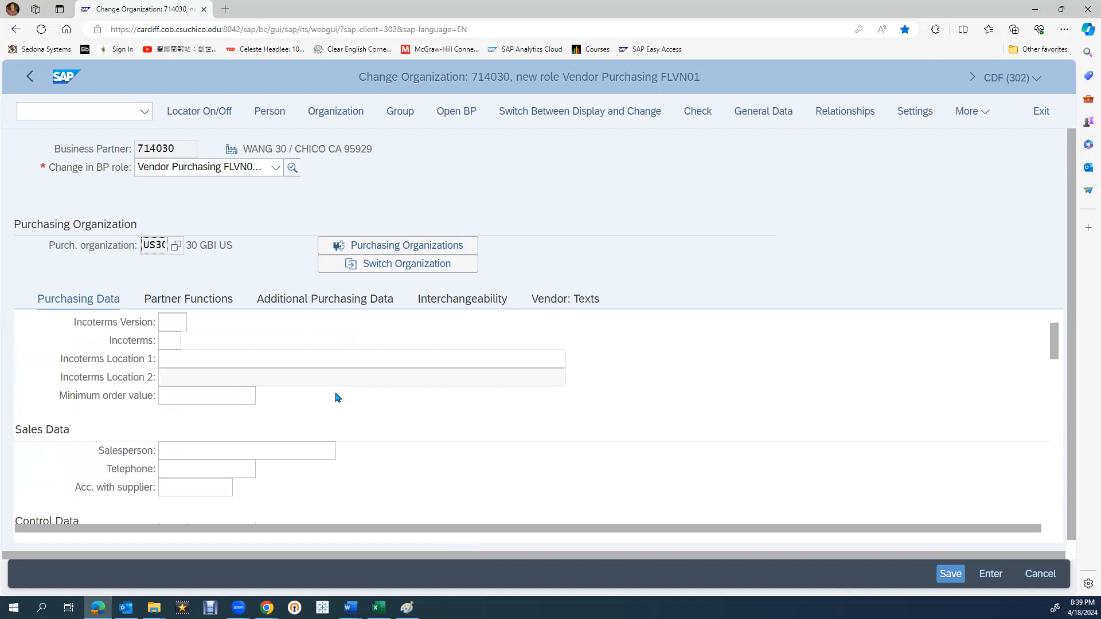
{"action": "scroll", "coordinate": [337, 397], "scroll_direction": "up", "scroll_amount": 1}
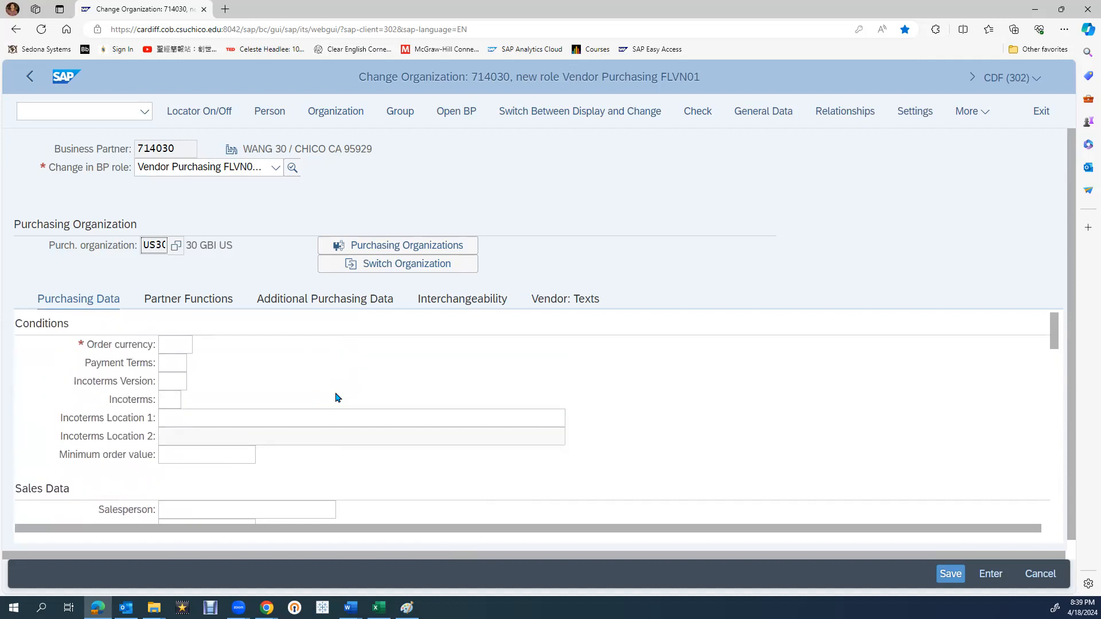
{"action": "left_click_drag", "start_coordinate": [1052, 334], "coordinate": [1027, 348]}
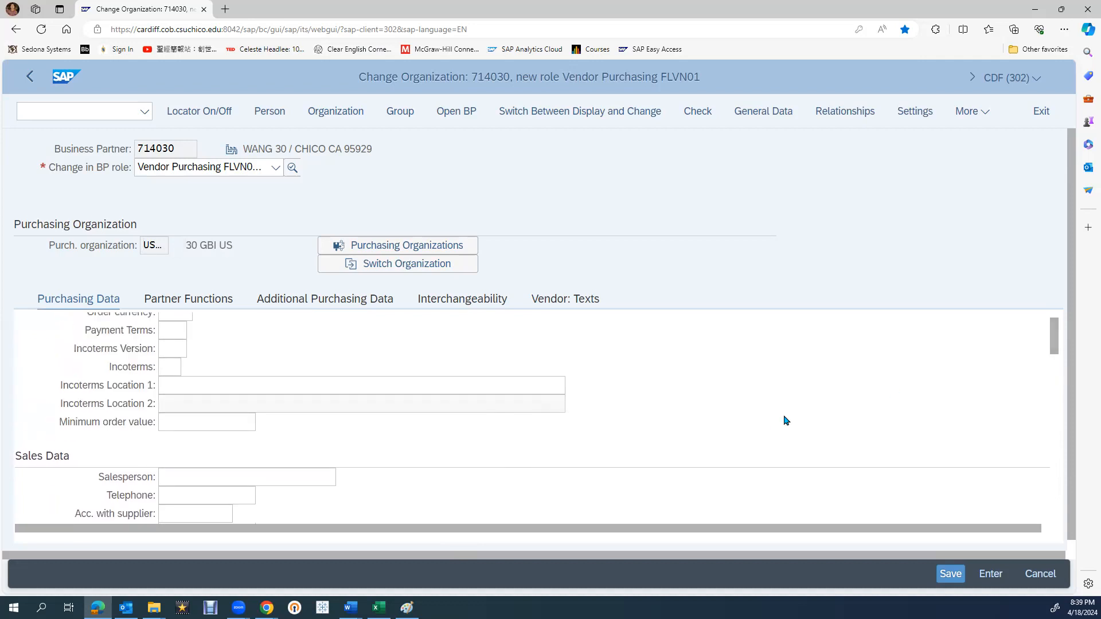
{"action": "scroll", "coordinate": [786, 418], "scroll_direction": "up", "scroll_amount": 1}
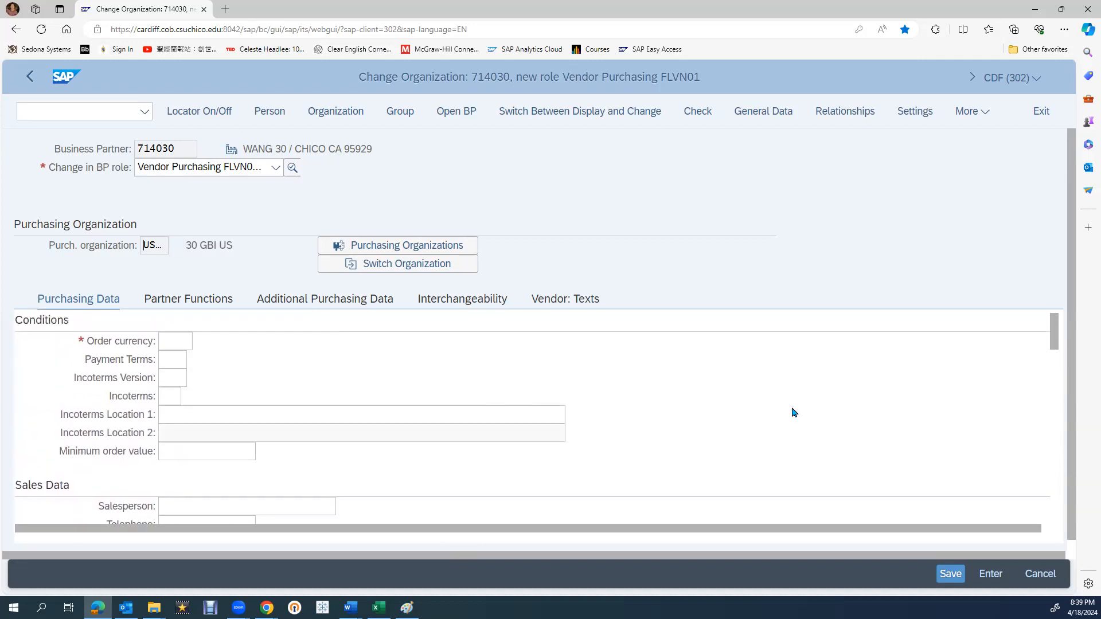
{"action": "scroll", "coordinate": [1053, 340], "scroll_direction": "down", "scroll_amount": 3}
{"action": "scroll", "coordinate": [1054, 340], "scroll_direction": "up", "scroll_amount": 3}
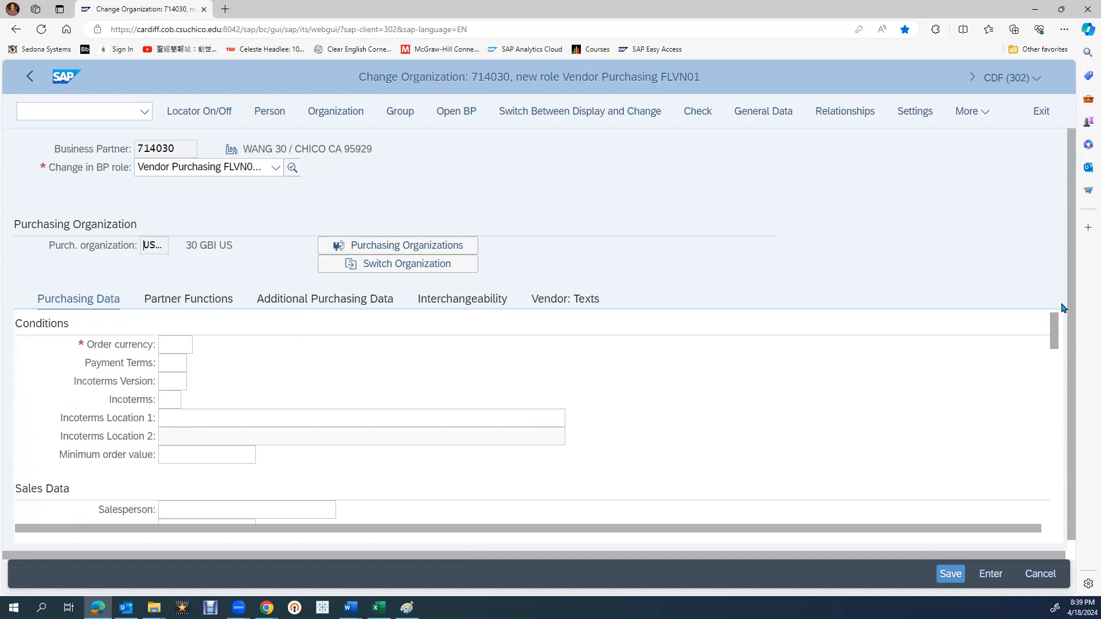
{"action": "left_click", "coordinate": [179, 351]}
{"action": "type", "text": "usd"}
{"action": "left_click", "coordinate": [178, 364]}
{"action": "type", "text": "0001"}
{"action": "left_click", "coordinate": [950, 574]}
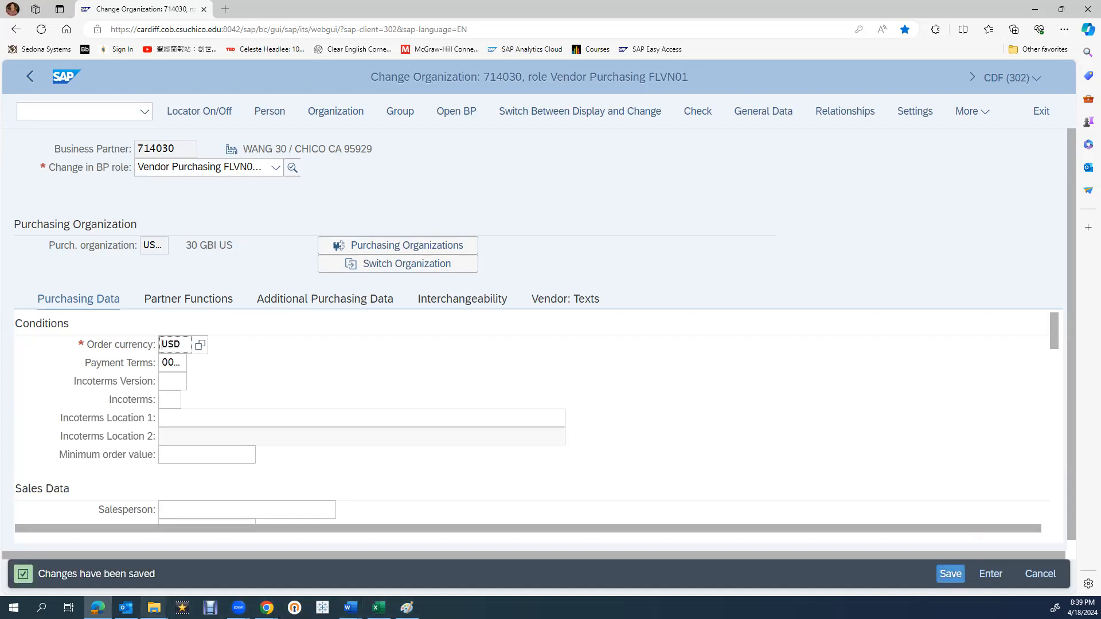
{"action": "mouse_move", "coordinate": [97, 608]}
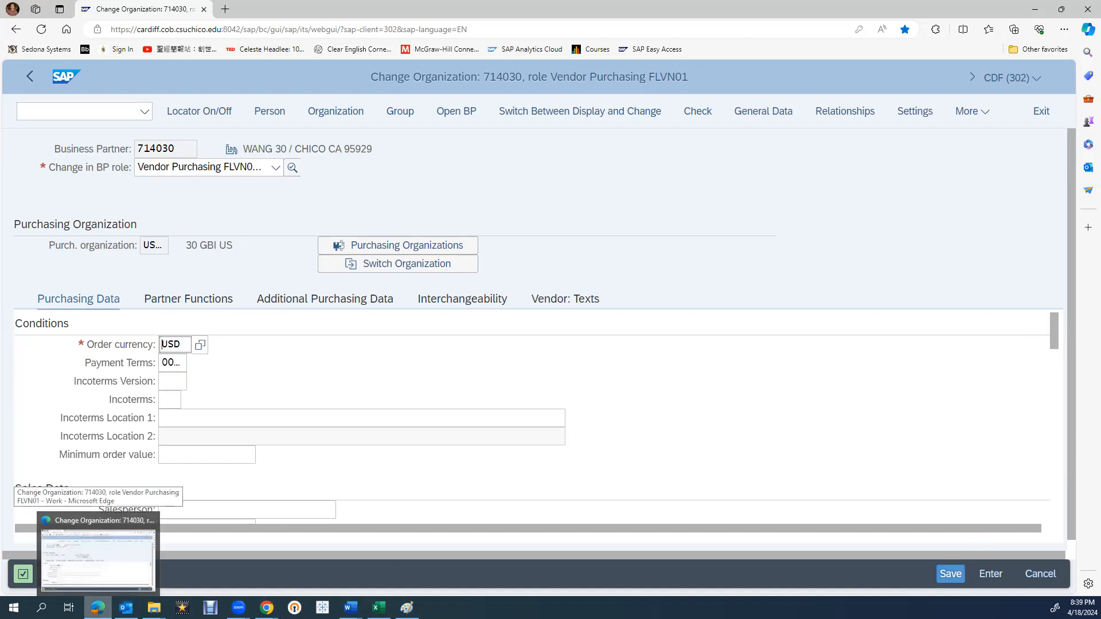